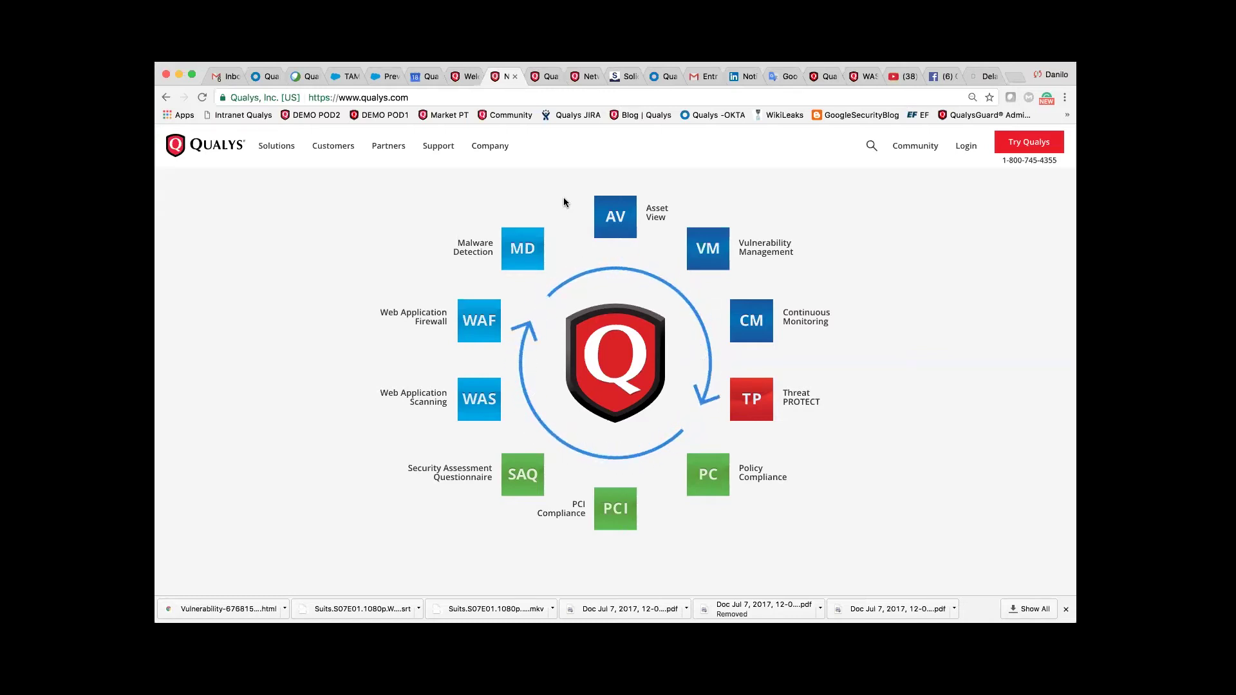
# Switch to the Qualys portal home page and open the AssetView application.
pyautogui.click(458, 77)
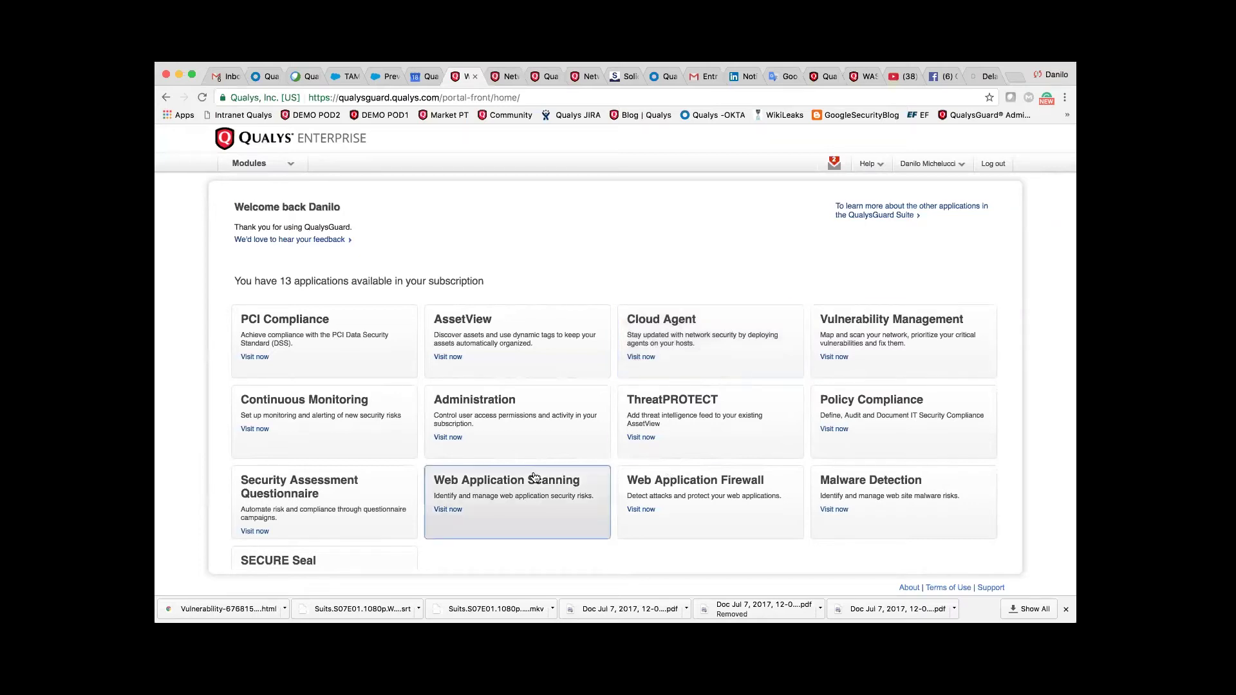
pyautogui.scroll(-2, 553, 432)
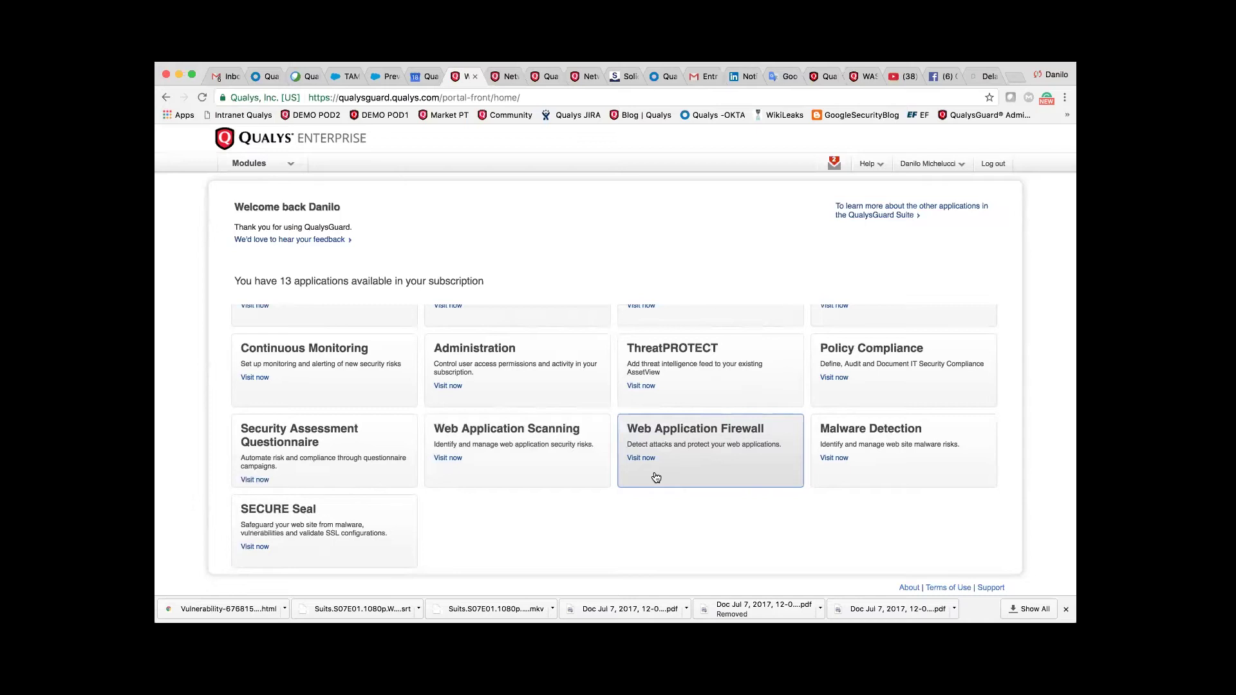
pyautogui.scroll(2, 654, 404)
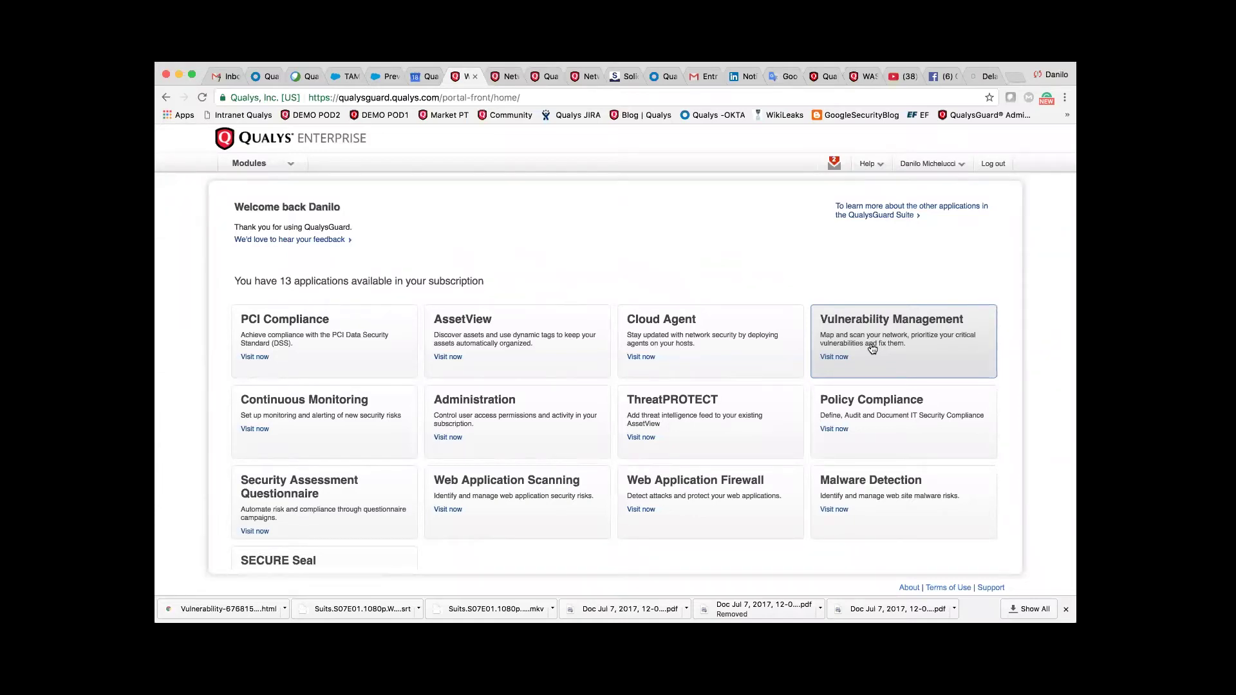
pyautogui.click(539, 332)
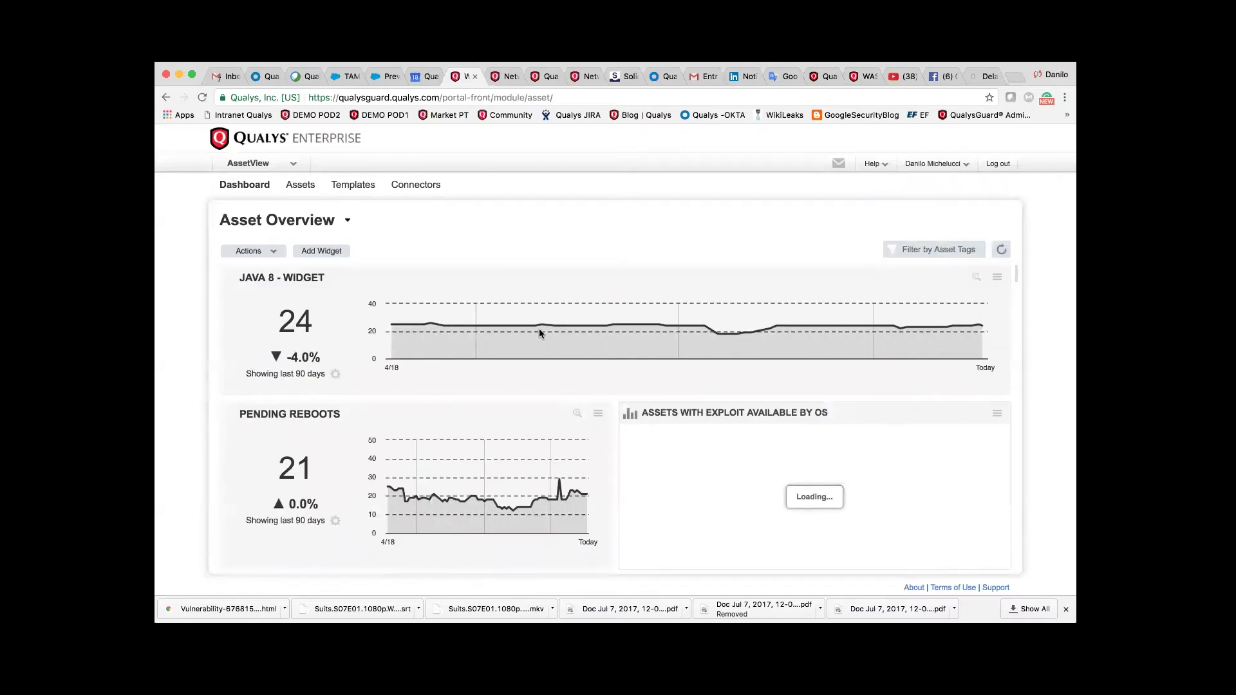
# Open the asset list in AssetView and browse through the unfiltered assets.
pyautogui.click(299, 187)
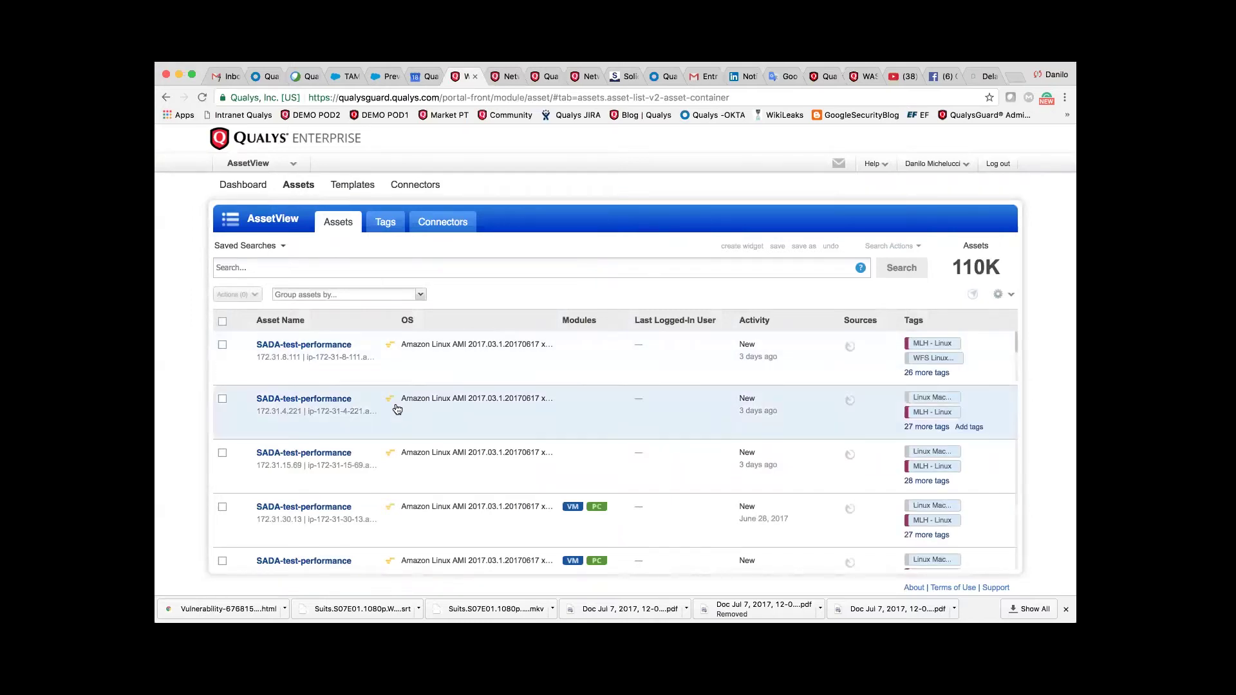
pyautogui.scroll(-2, 397, 409)
pyautogui.scroll(-10, 397, 409)
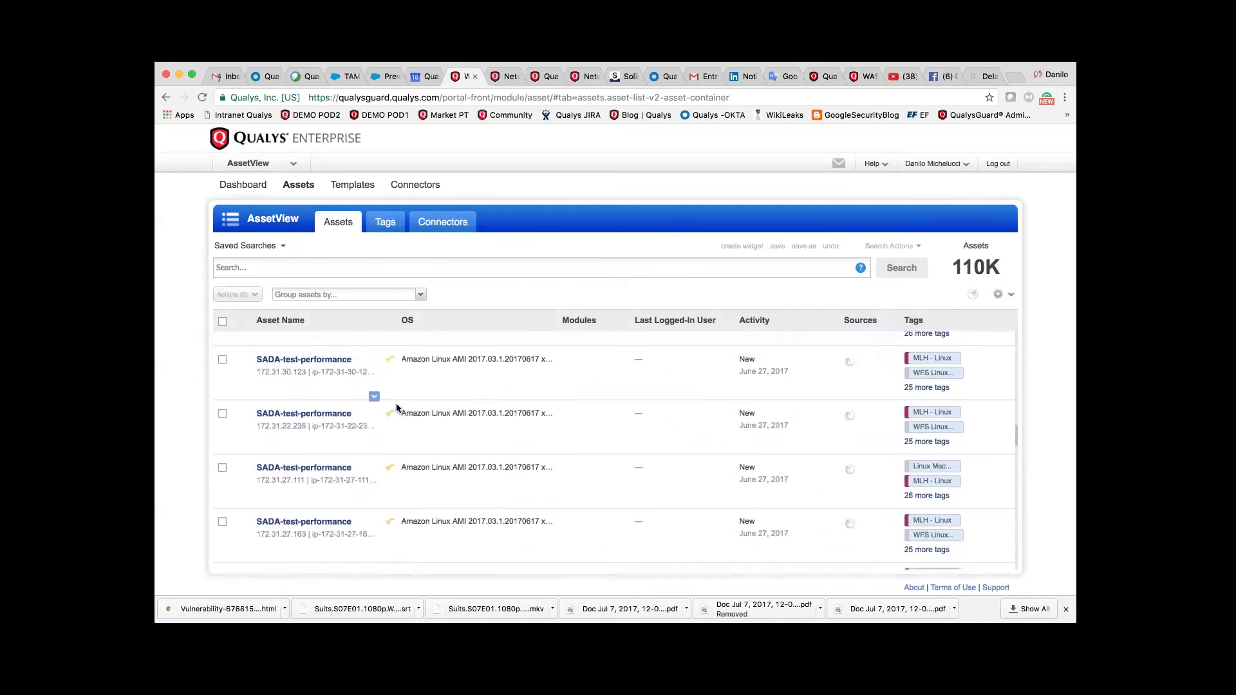
pyautogui.moveTo(952, 281)
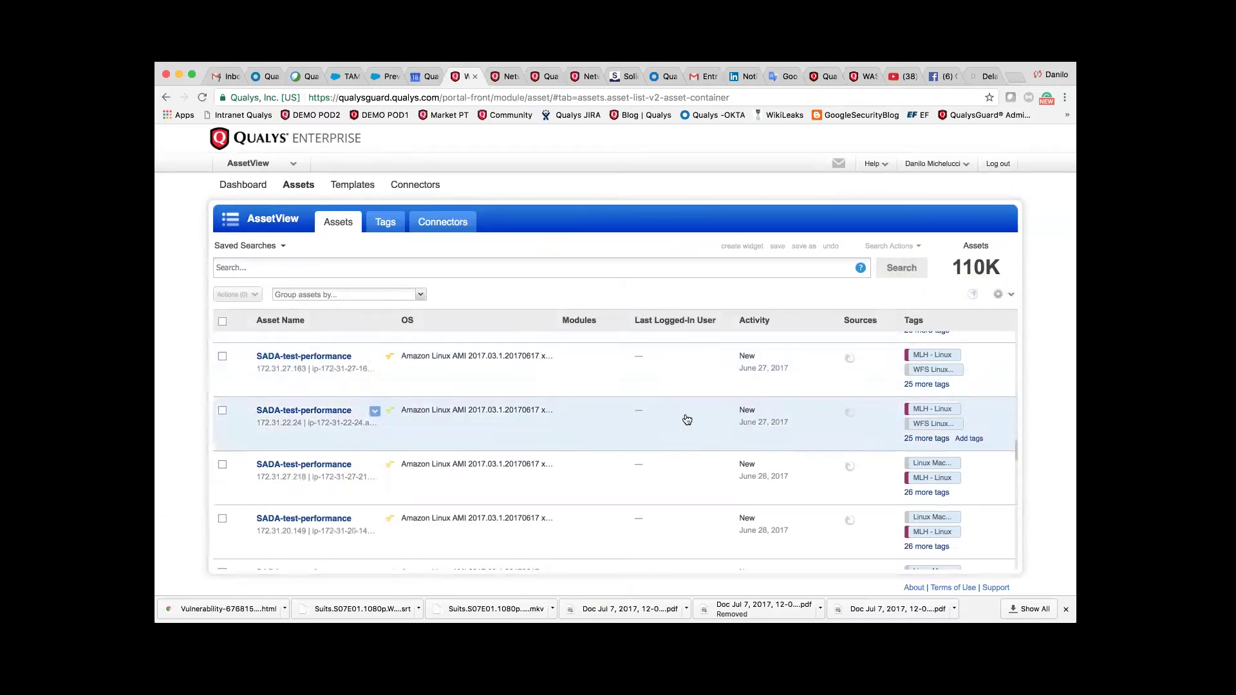
# Search the asset list with the query software.name:flash, choosing software.name from the suggested fields.
pyautogui.click(421, 264)
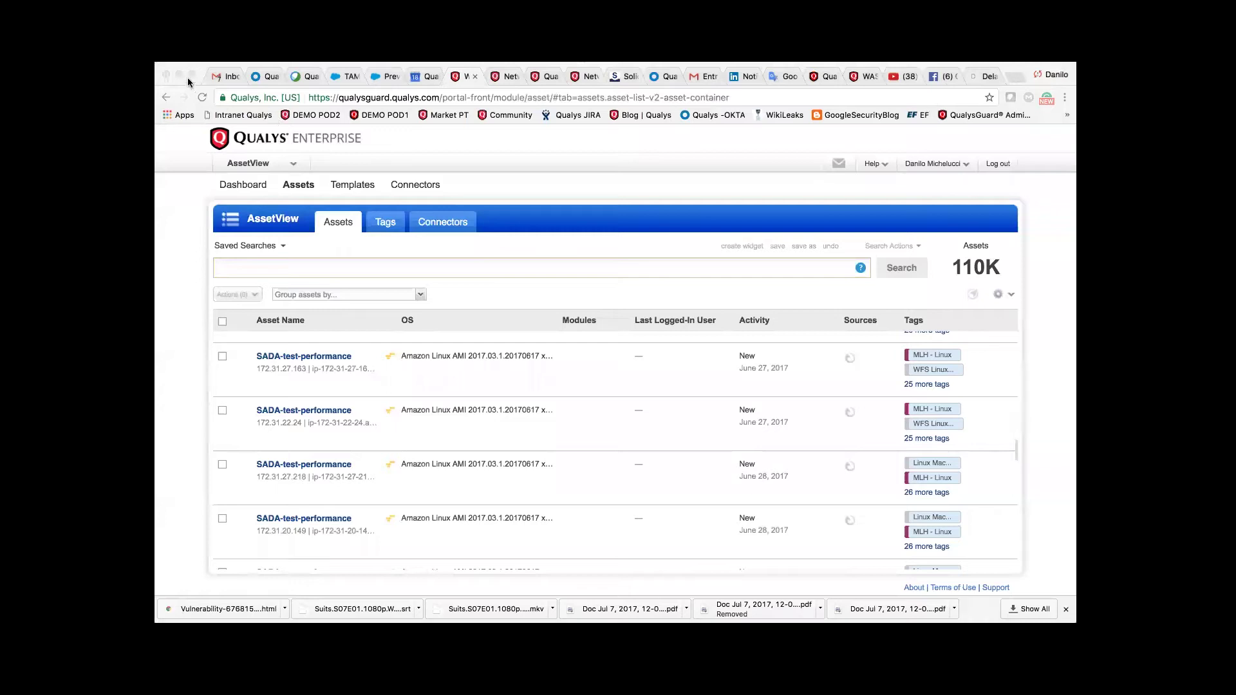
pyautogui.click(442, 272)
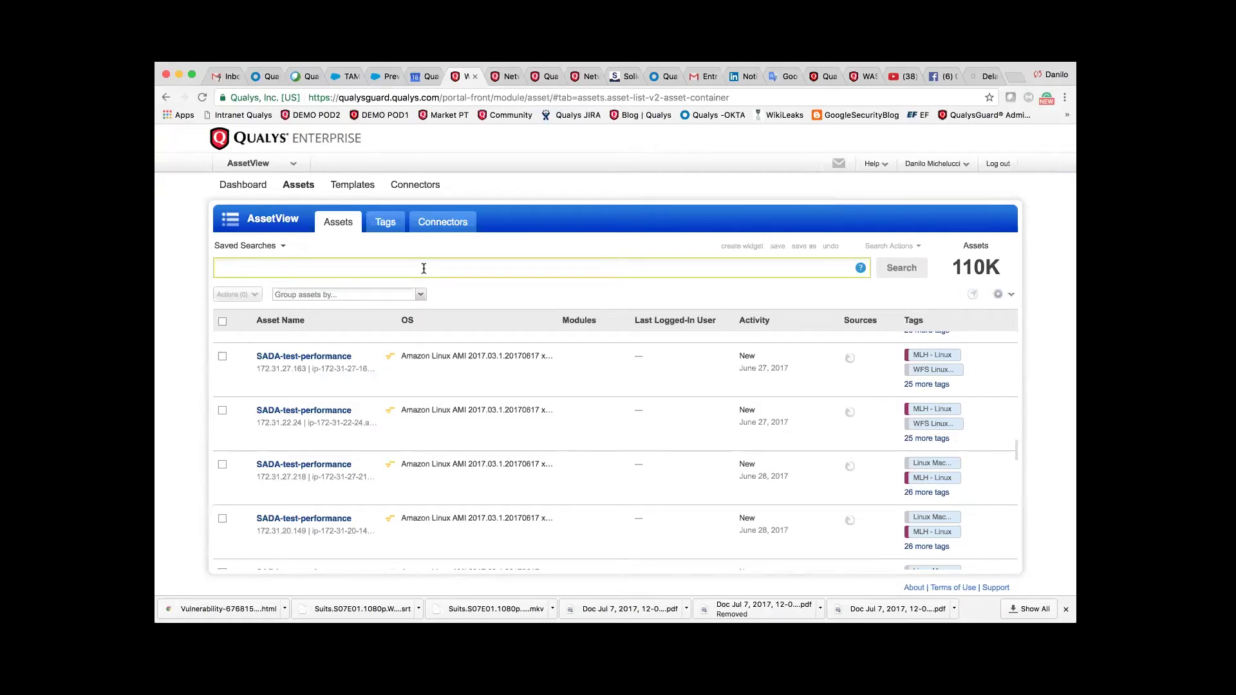
pyautogui.write('soft')
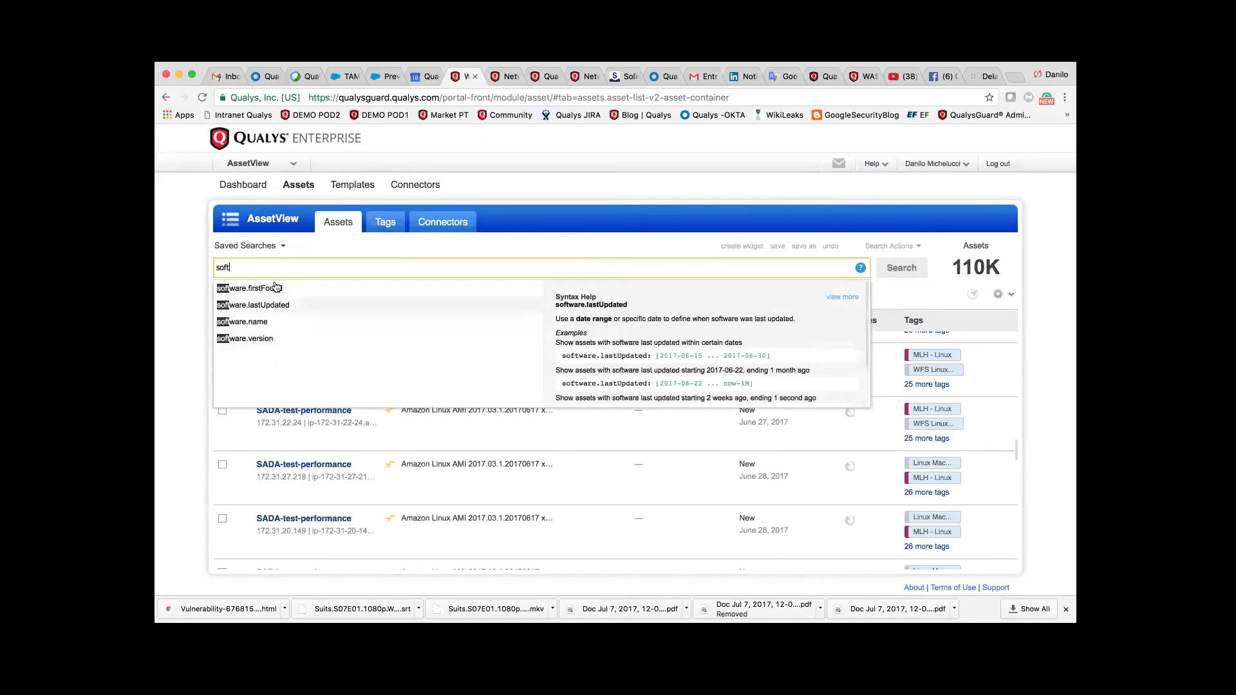
pyautogui.click(271, 328)
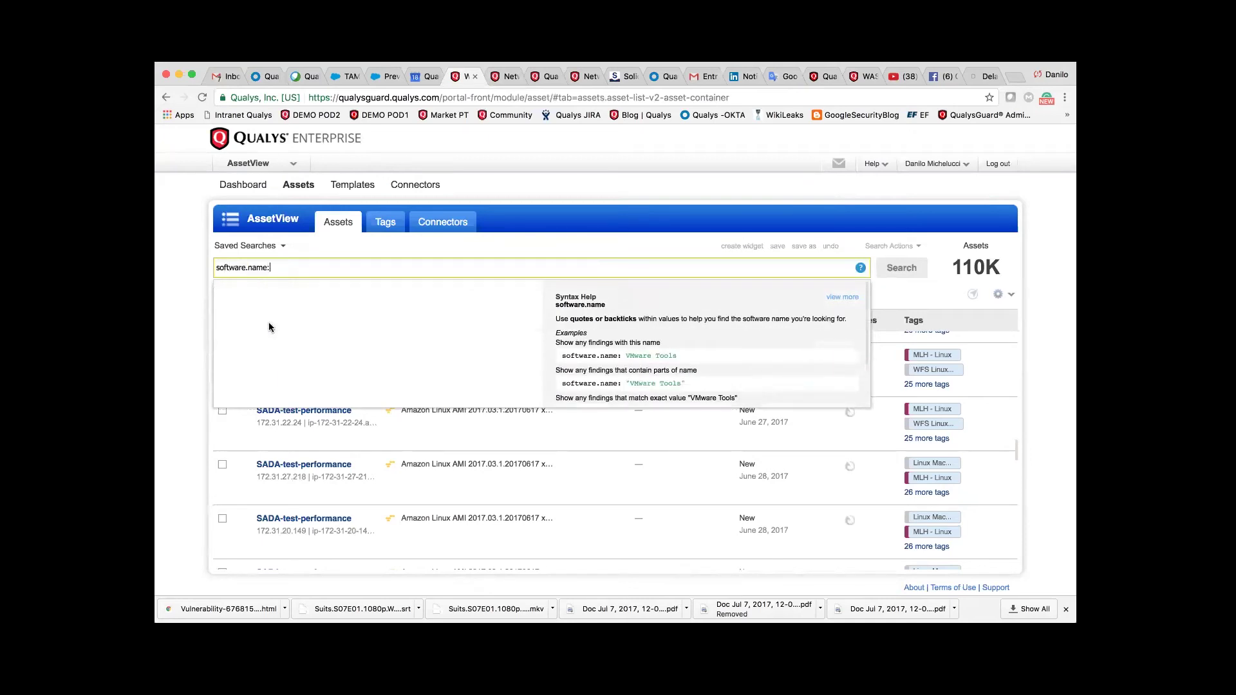
pyautogui.write('flash')
pyautogui.press('Return')
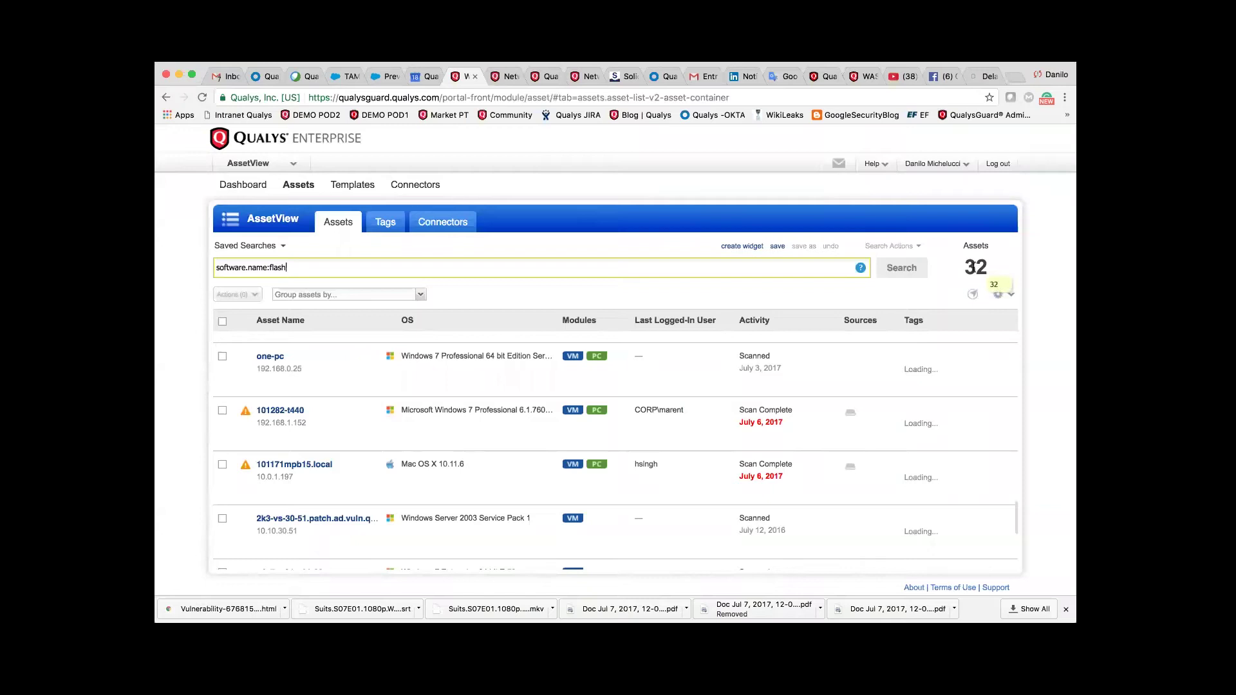
# Review the Flash assets and narrow the query to software.name:flash and operatingSystem:windows xp.
pyautogui.scroll(-2, 435, 380)
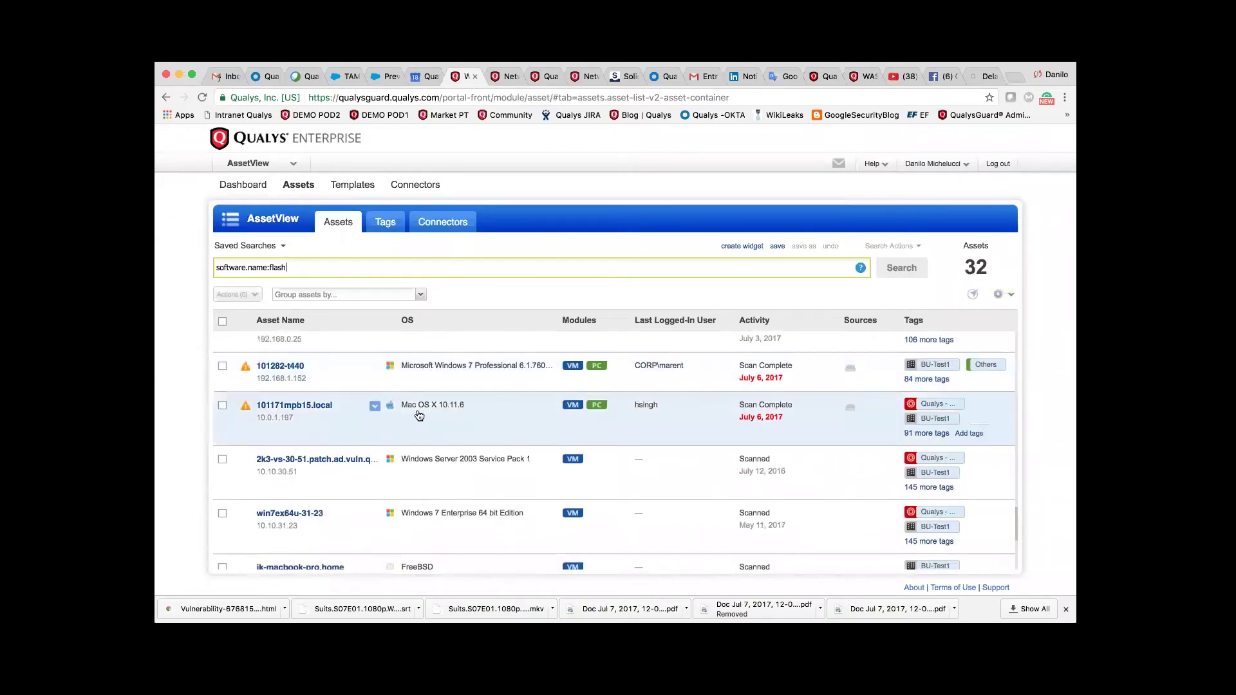
pyautogui.scroll(-2, 425, 419)
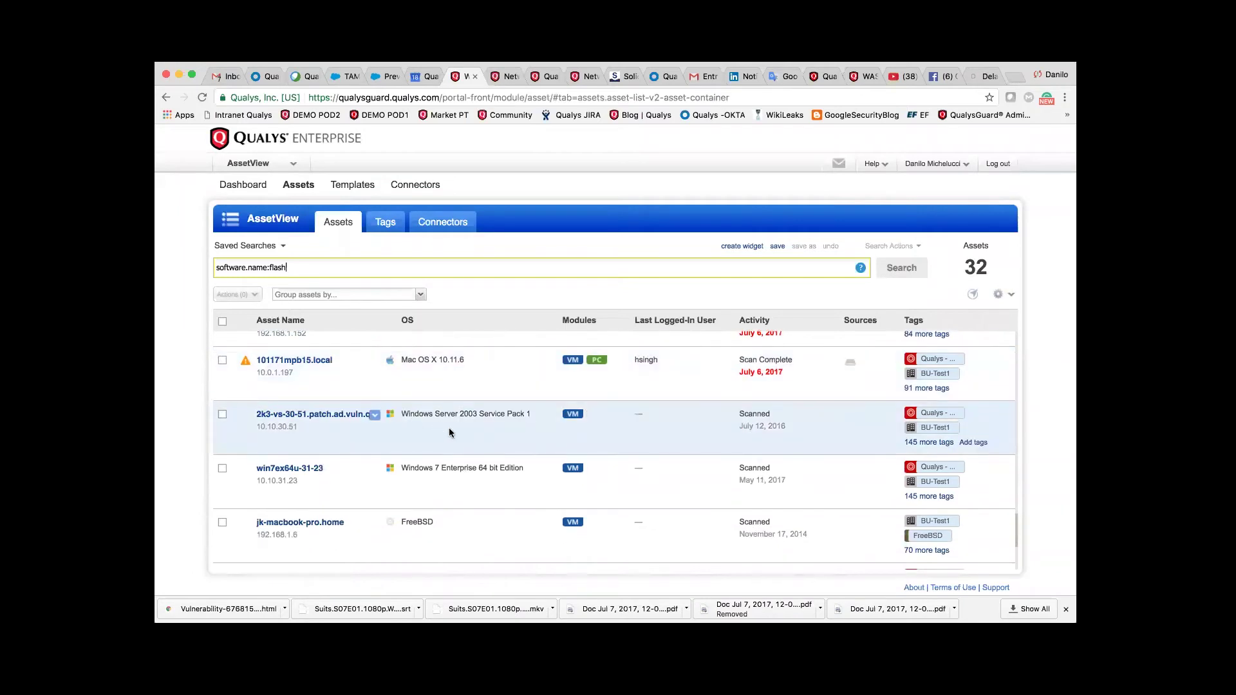
pyautogui.scroll(-2, 449, 428)
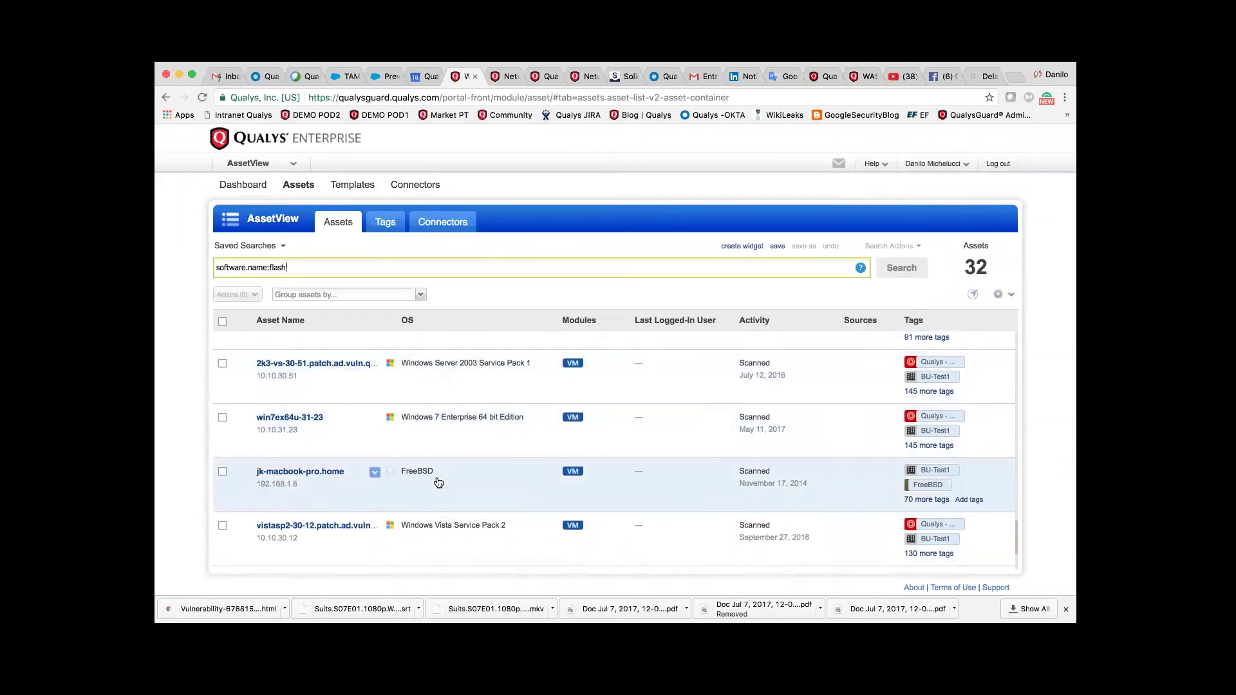
pyautogui.scroll(-2, 438, 482)
pyautogui.scroll(-2, 436, 484)
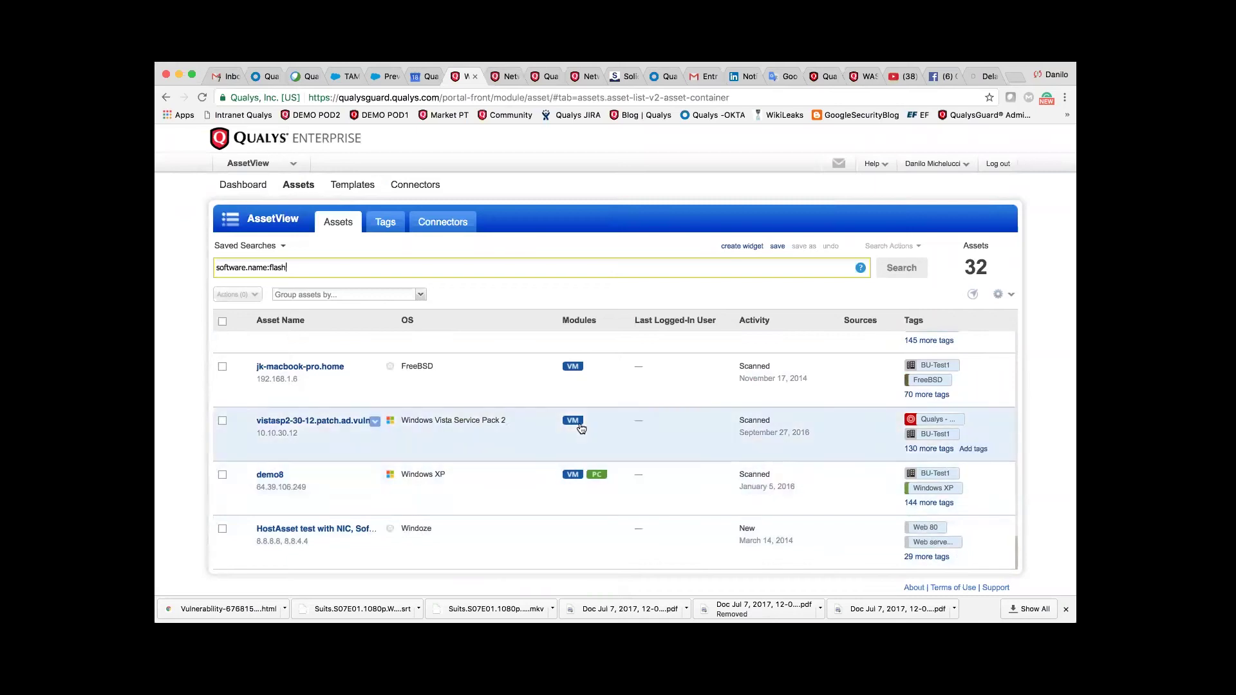
pyautogui.scroll(15, 581, 422)
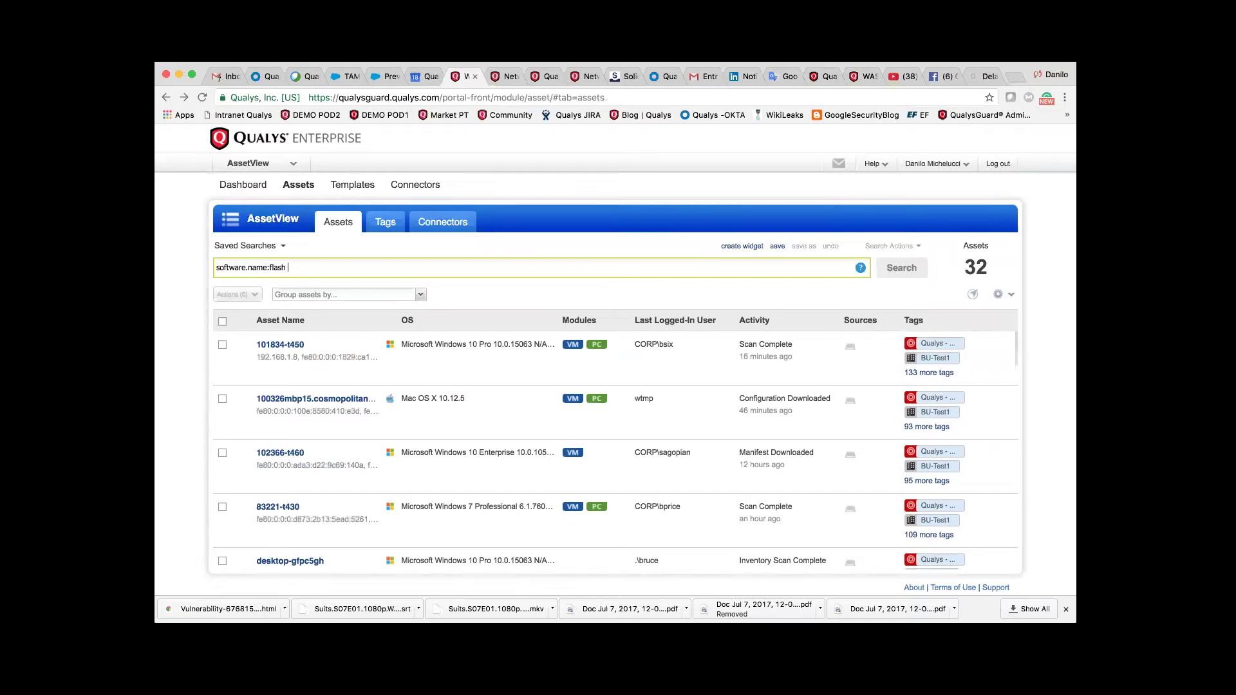
pyautogui.write('and')
pyautogui.press('BackSpace')
pyautogui.write('opera')
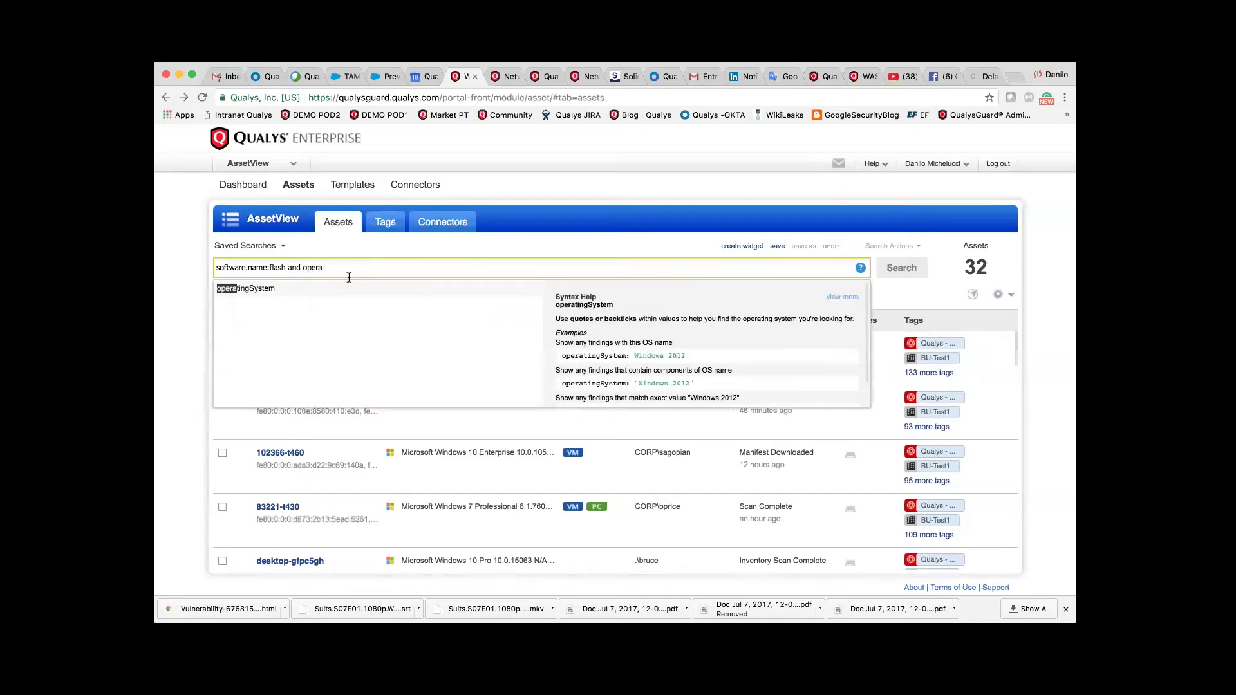
pyautogui.click(278, 291)
pyautogui.write('windows')
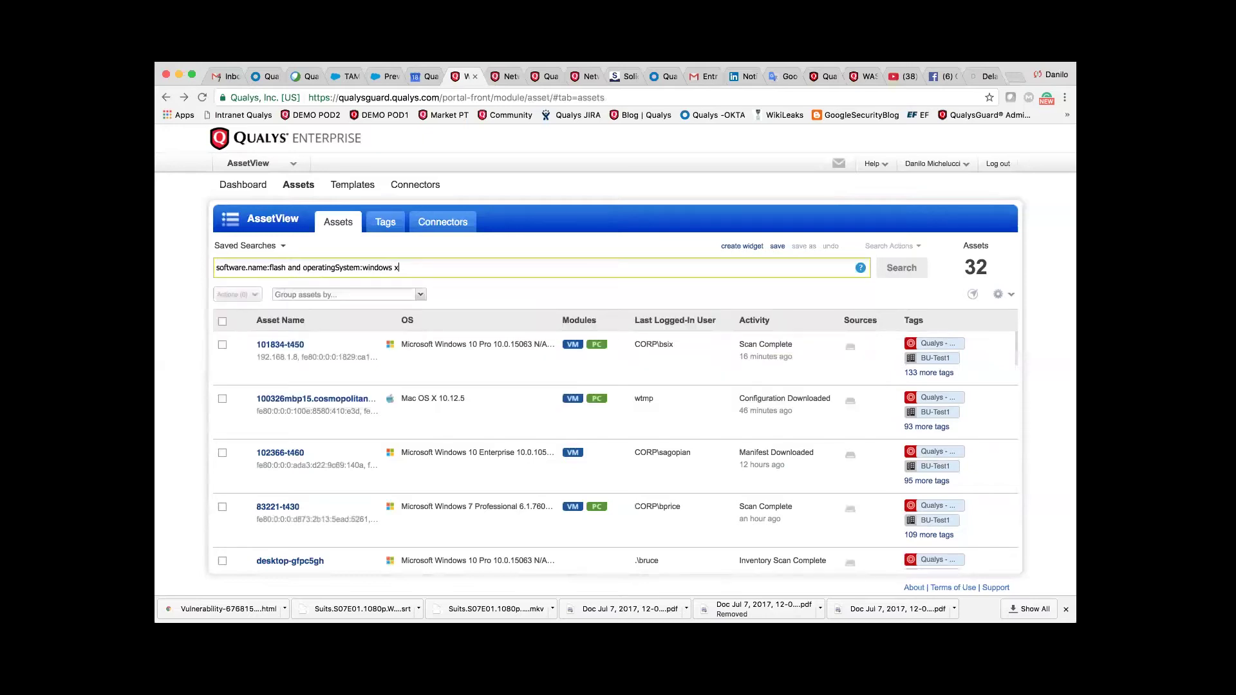
pyautogui.write(' xp')
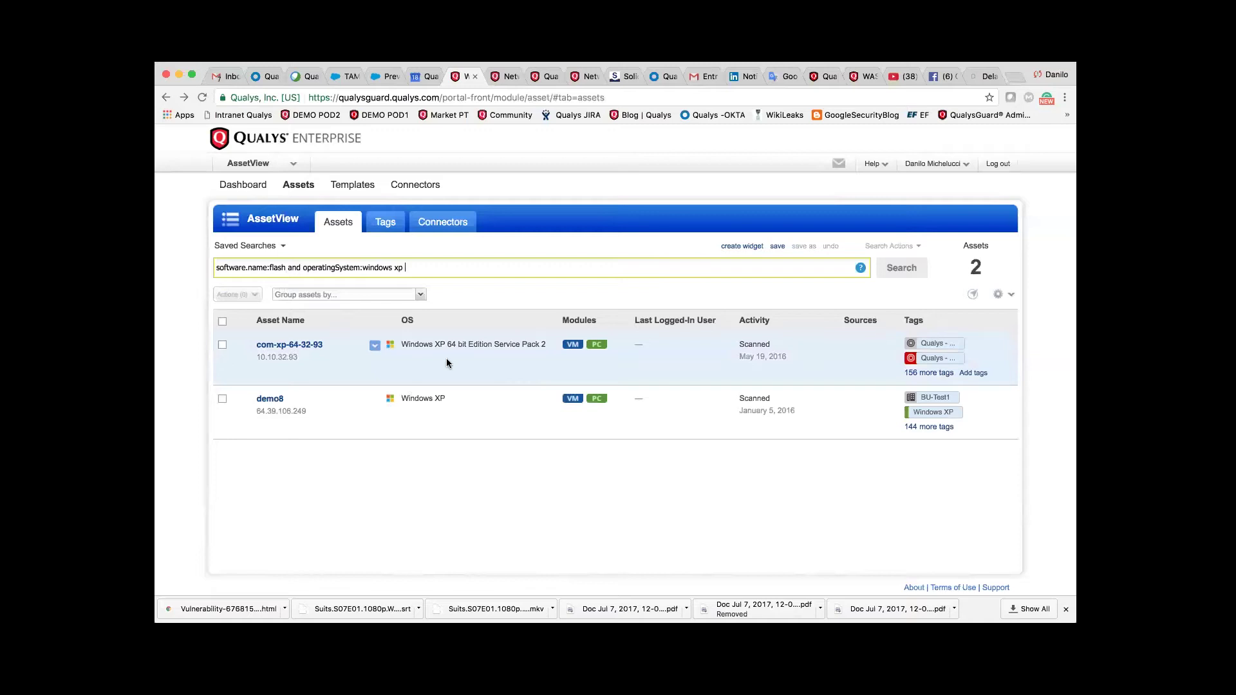
# Open the details of asset com-xp-64-32-93 and examine its summary, including tags, location and manufacturer.
pyautogui.click(311, 348)
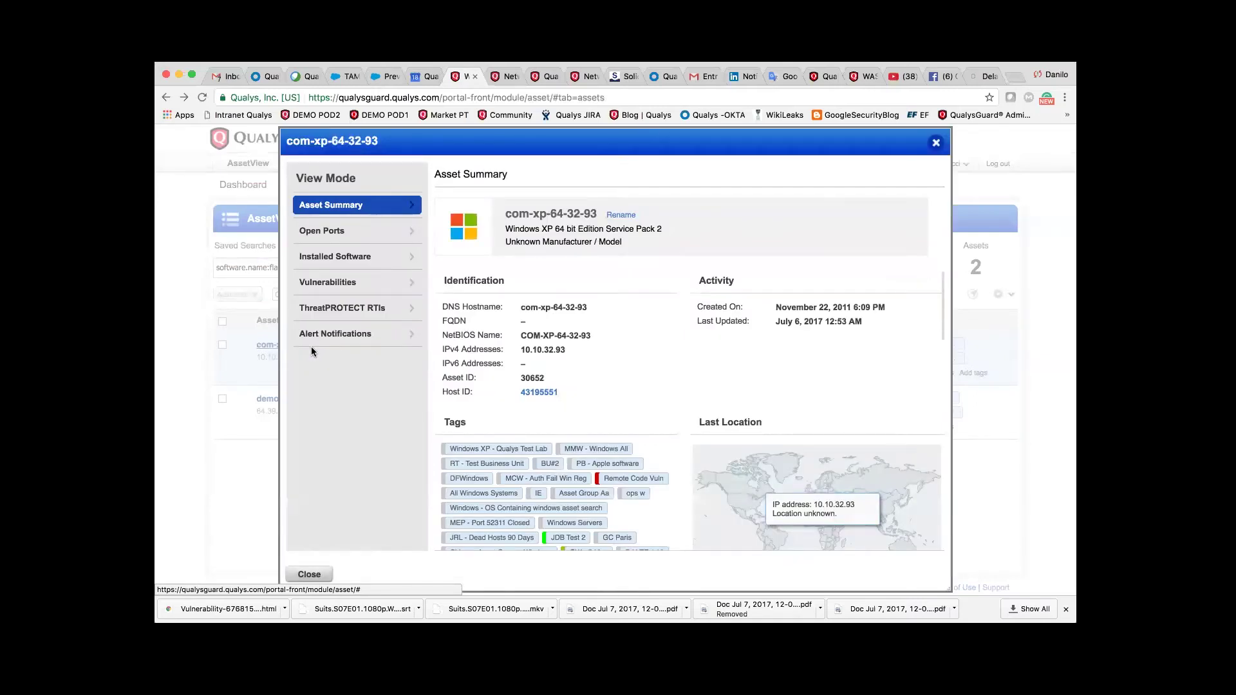
pyautogui.scroll(-5, 805, 509)
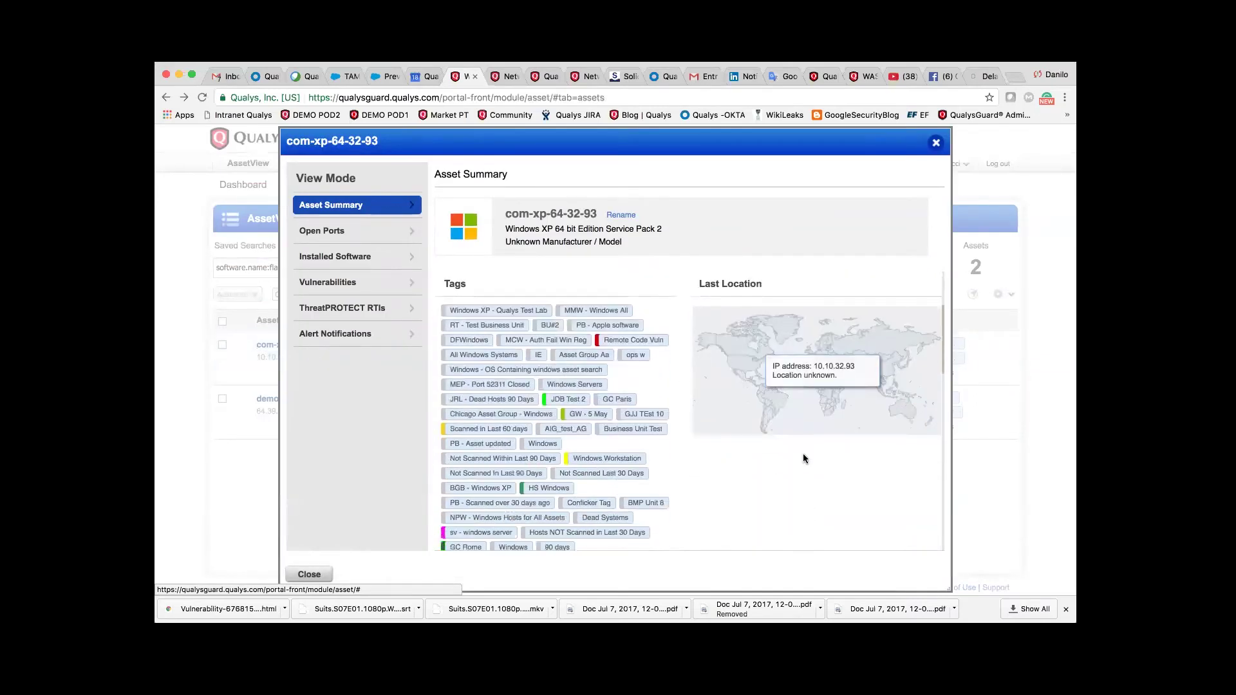
pyautogui.scroll(5, 802, 451)
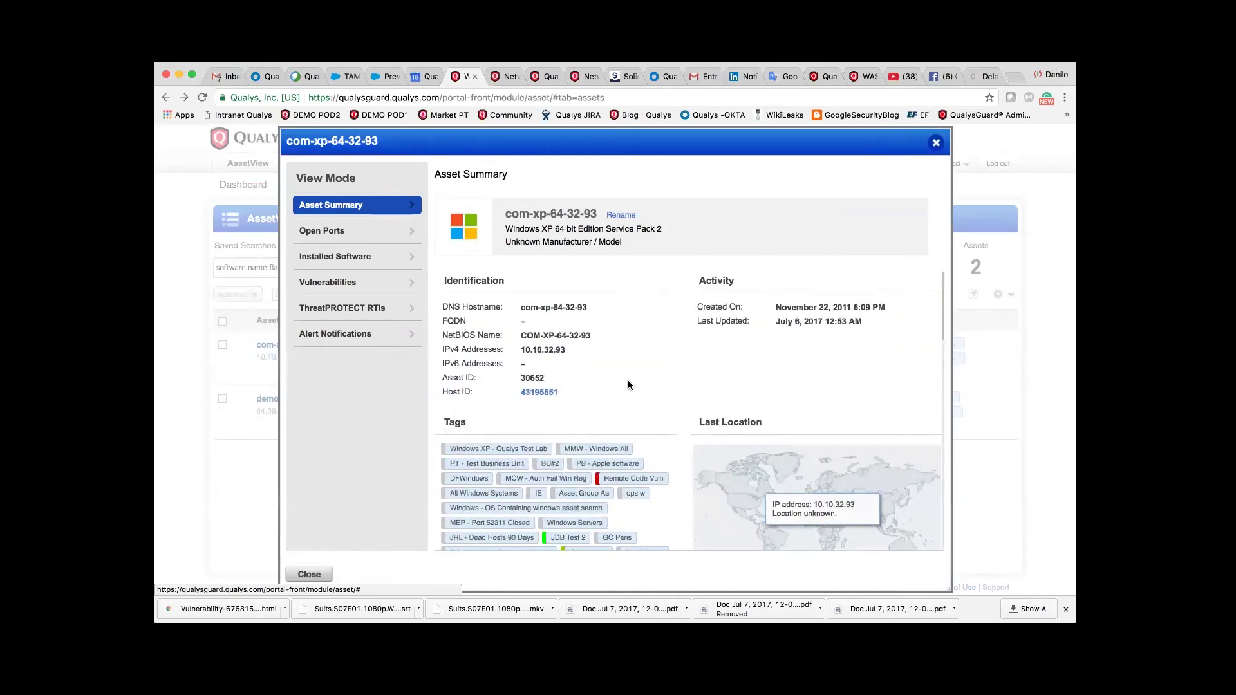
pyautogui.moveTo(506, 242); pyautogui.dragTo(592, 244)
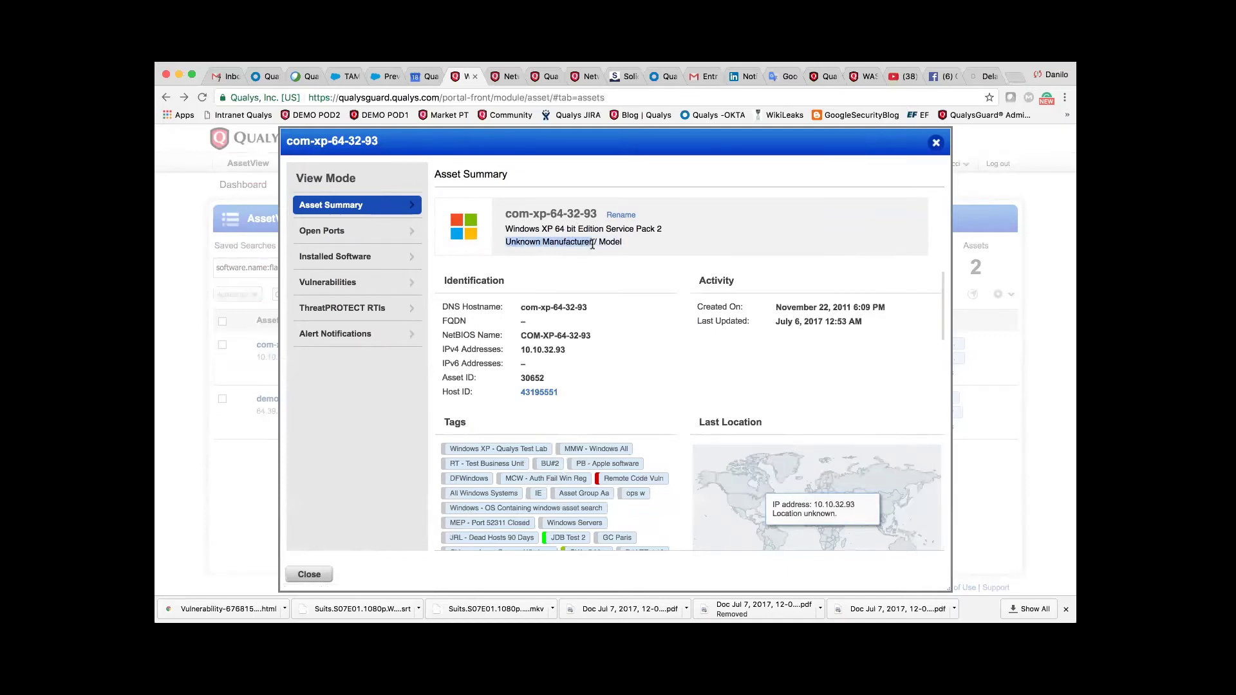
pyautogui.click(538, 242)
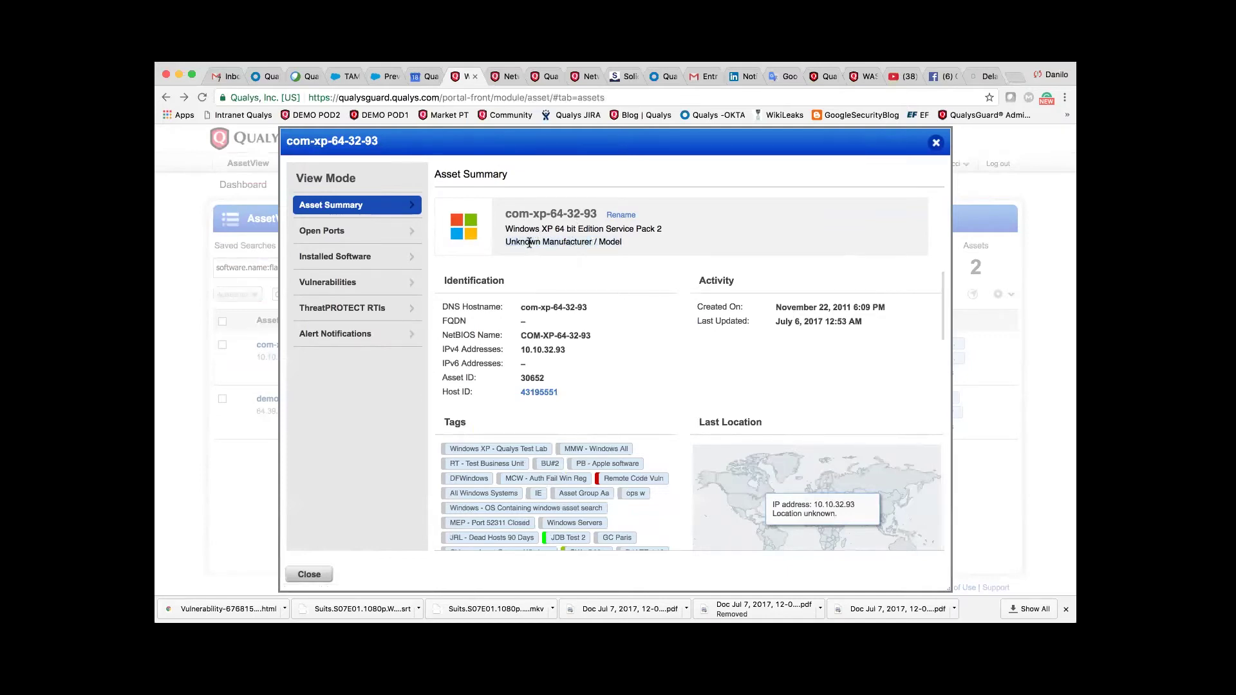
pyautogui.moveTo(506, 242); pyautogui.dragTo(577, 242)
# View the asset's open ports and look through its installed software list.
pyautogui.click(367, 233)
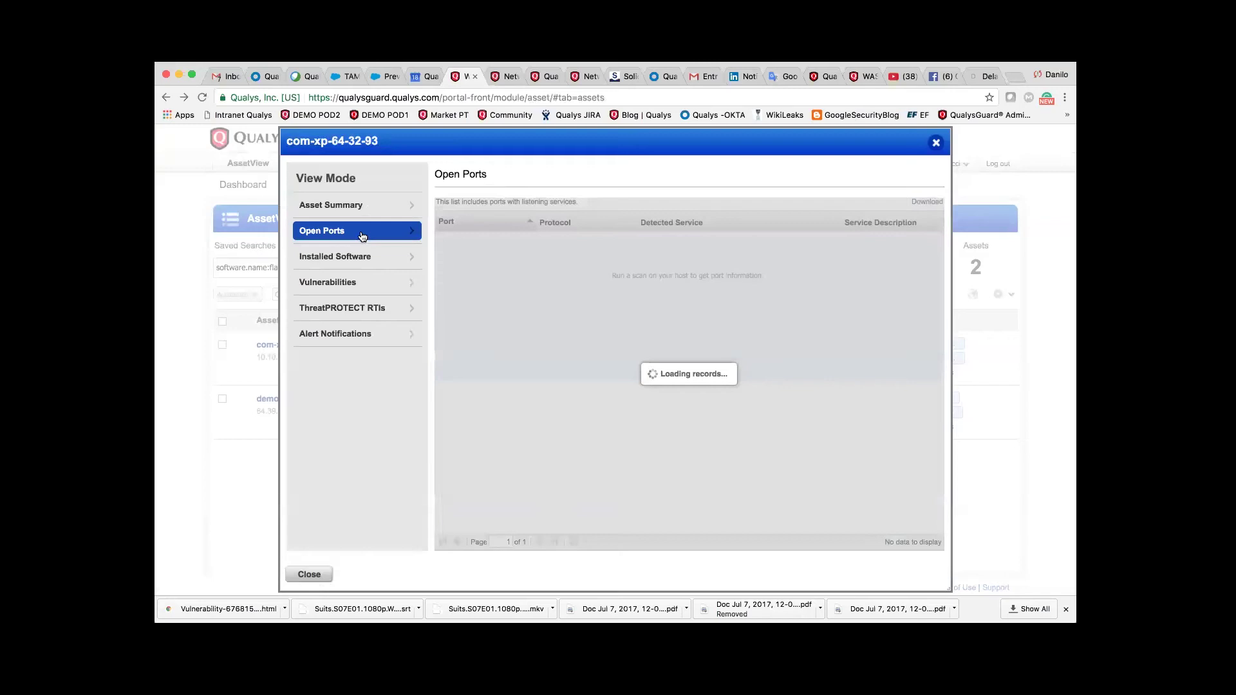
pyautogui.click(370, 256)
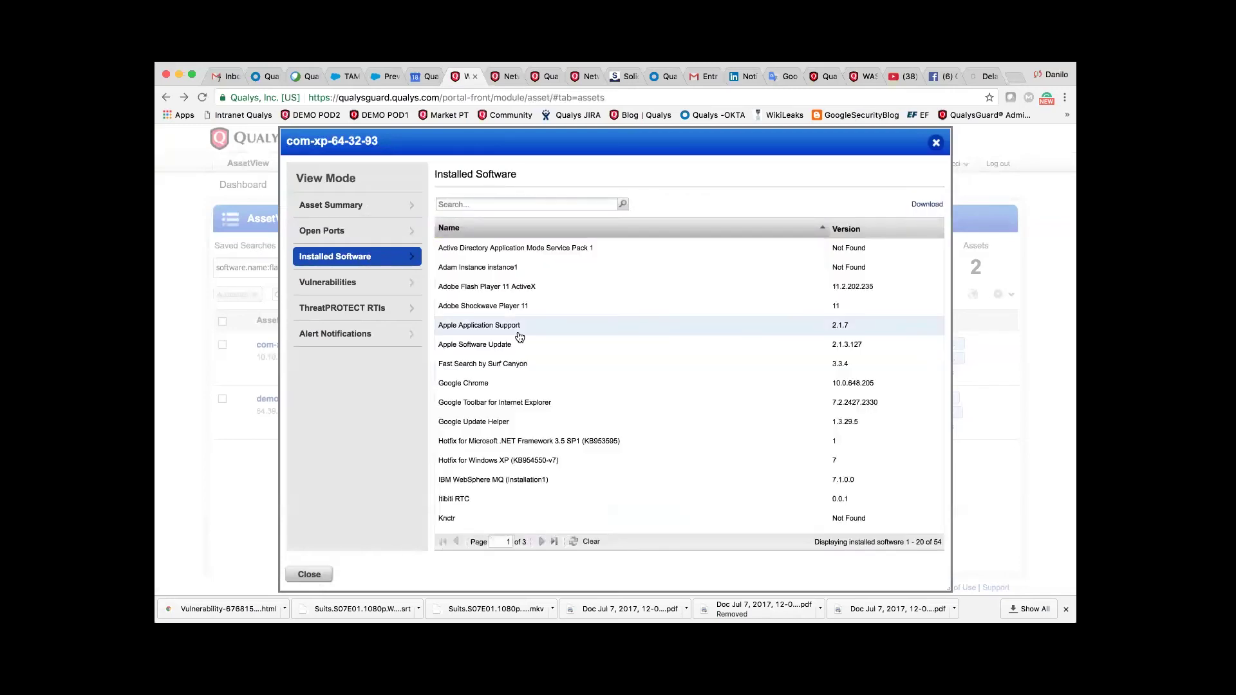
pyautogui.scroll(-3, 518, 334)
pyautogui.scroll(3, 517, 333)
pyautogui.scroll(-3, 516, 334)
# Examine the asset's vulnerability charts by severity and list its confirmed severity 5 vulnerabilities.
pyautogui.click(366, 281)
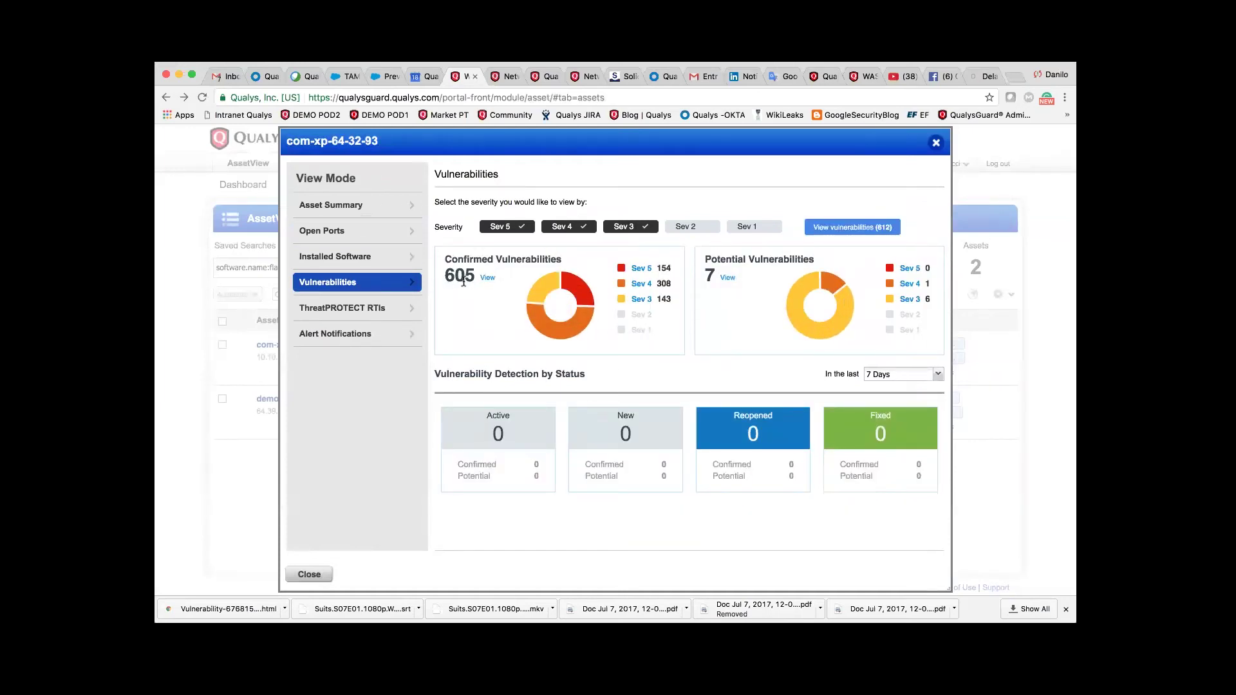
pyautogui.moveTo(587, 294)
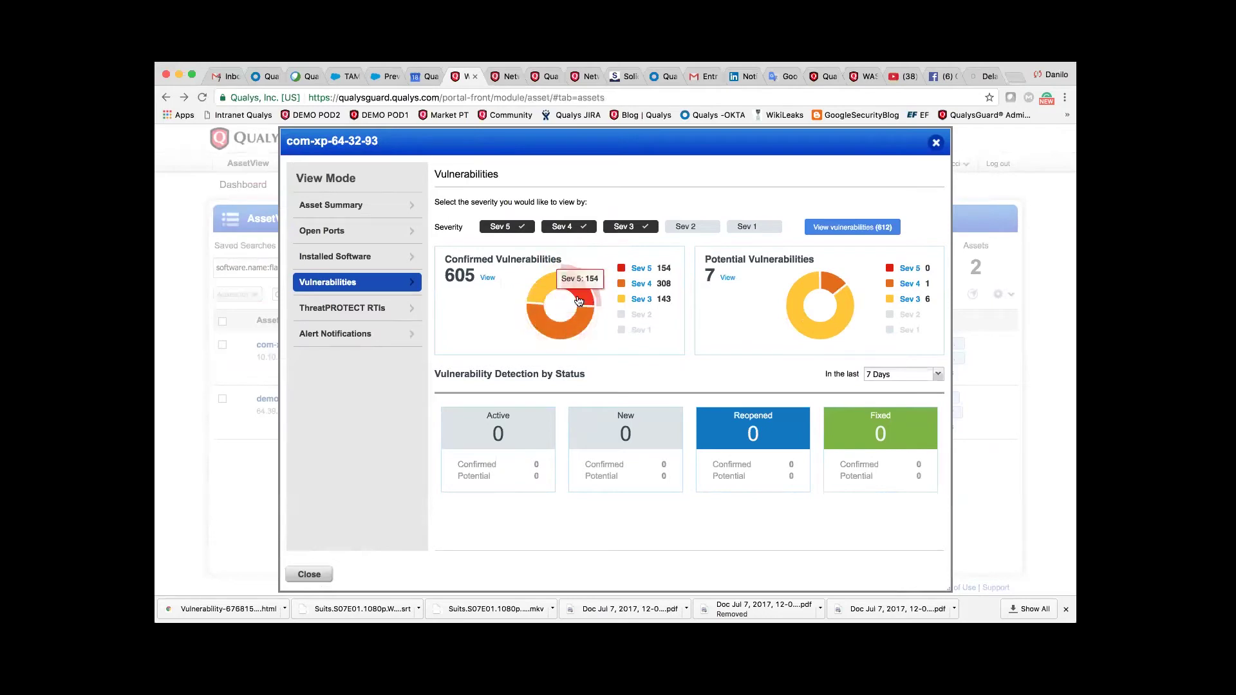
pyautogui.moveTo(536, 303)
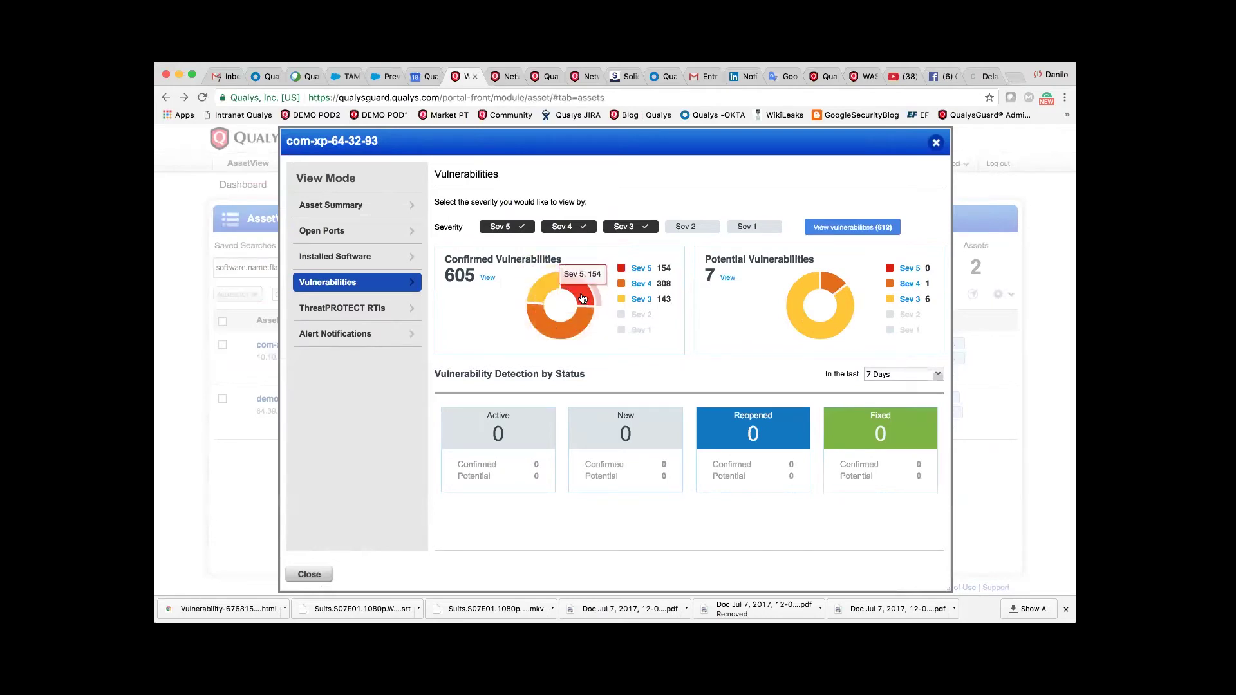
pyautogui.moveTo(560, 331)
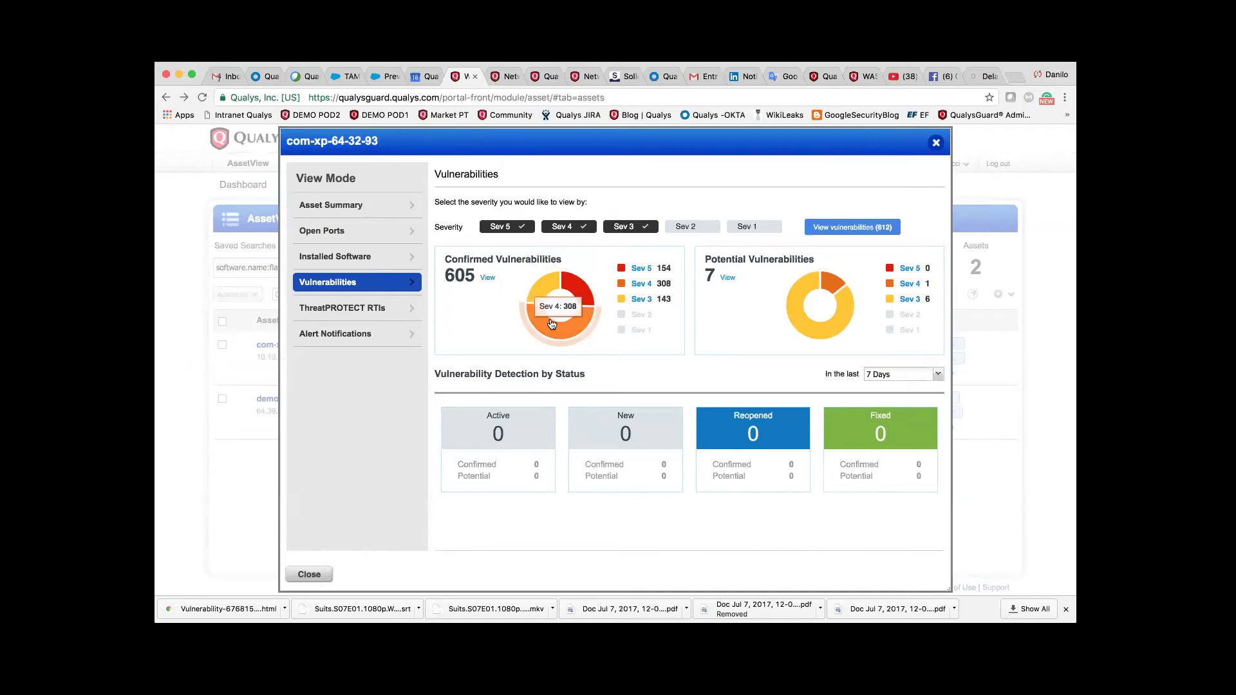
pyautogui.click(584, 294)
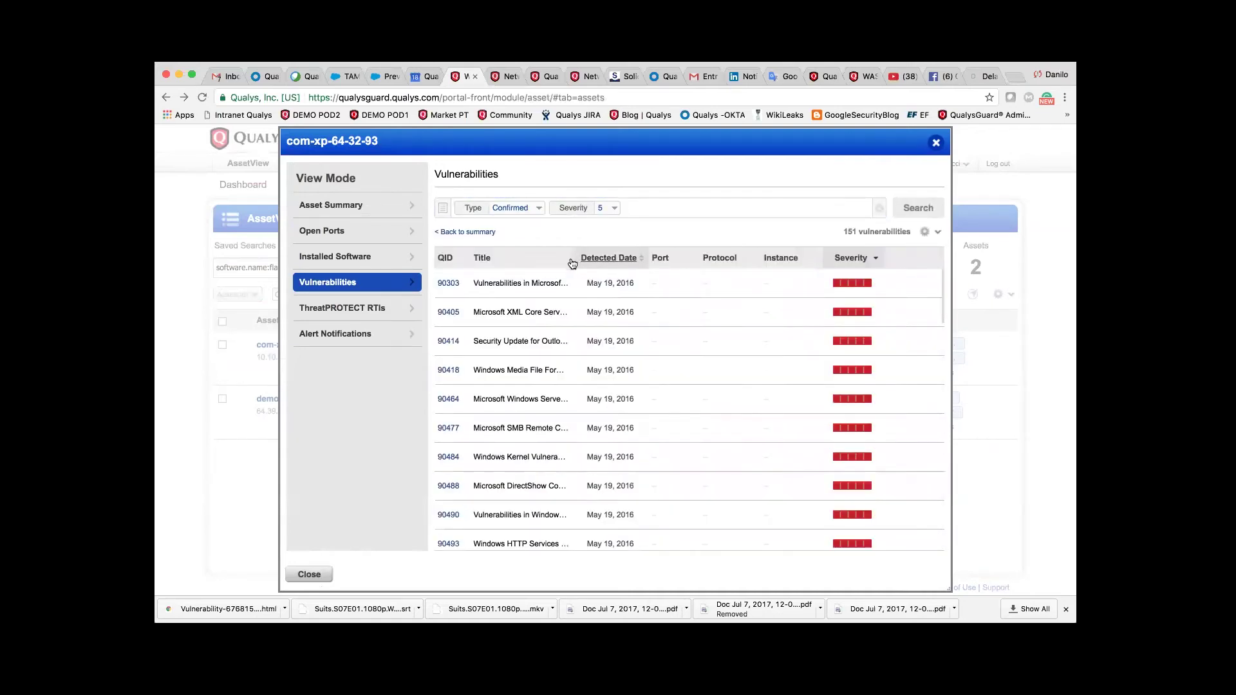
# Widen the Title column of the vulnerability list, open the entry with QID 90303, and return to the asset's details.
pyautogui.moveTo(568, 258); pyautogui.dragTo(633, 259)
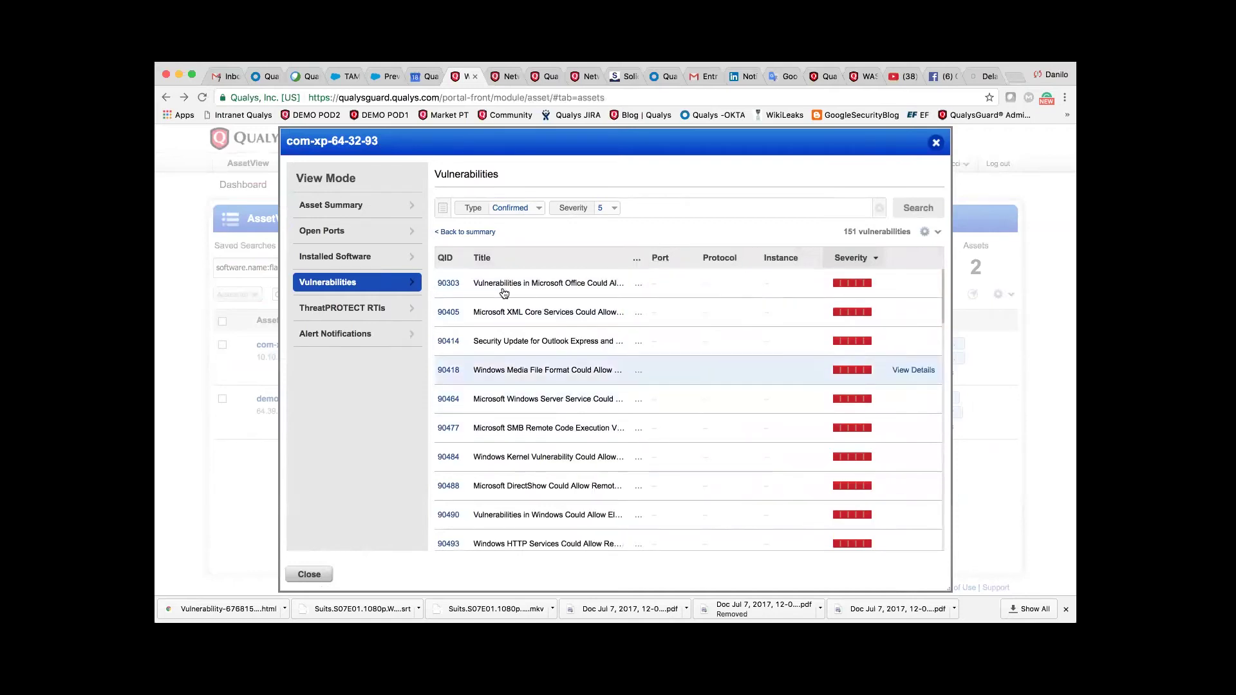
pyautogui.click(446, 284)
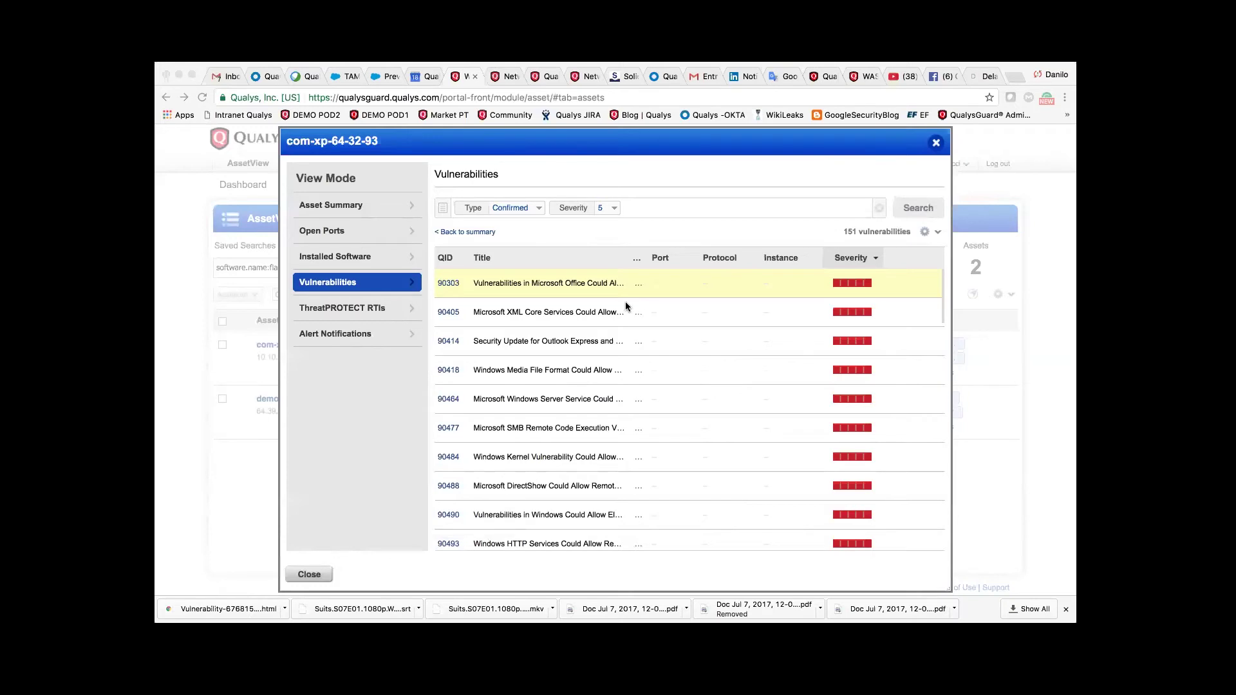
pyautogui.click(375, 142)
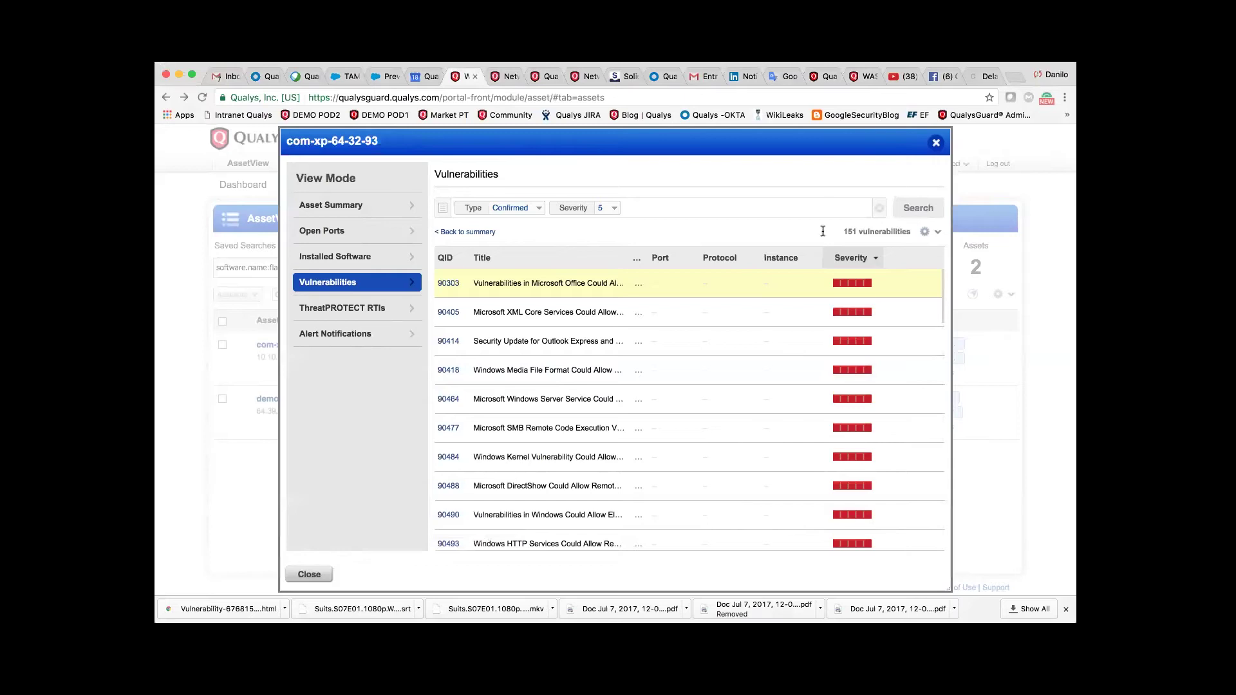
# Close the asset's details, copy the Chrome version number 59.0.3071.115 from the browser's About page, and return to the asset list.
pyautogui.click(937, 143)
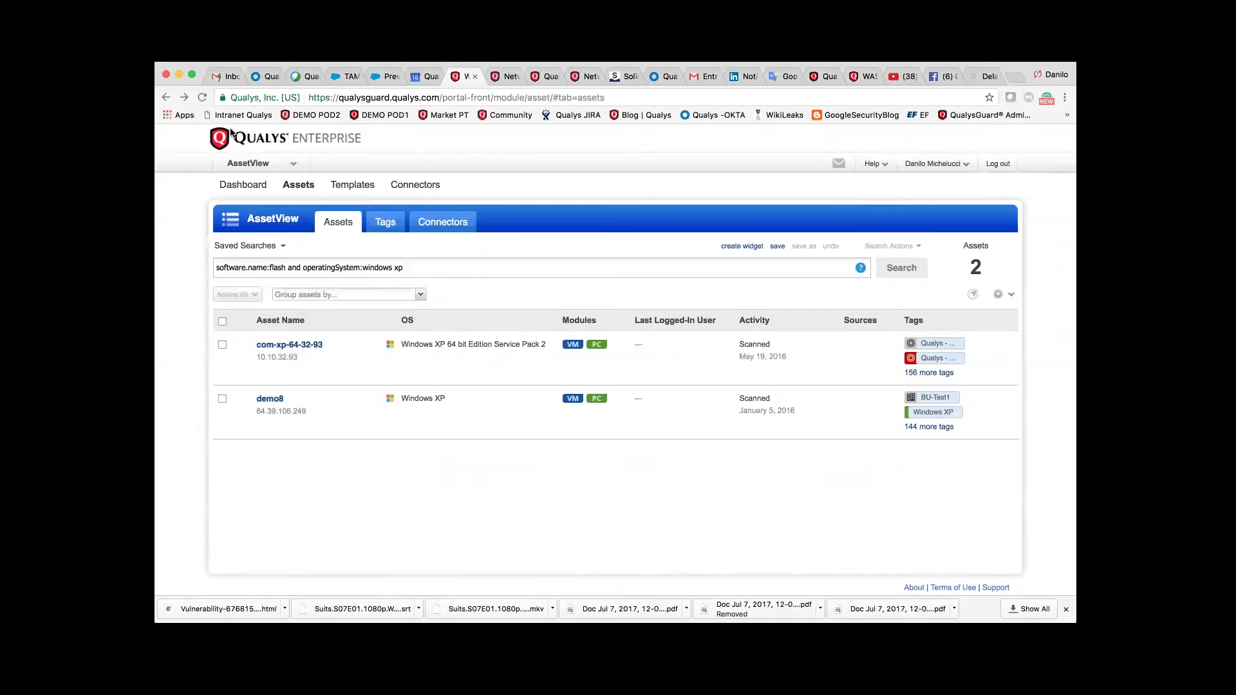
pyautogui.click(195, 63)
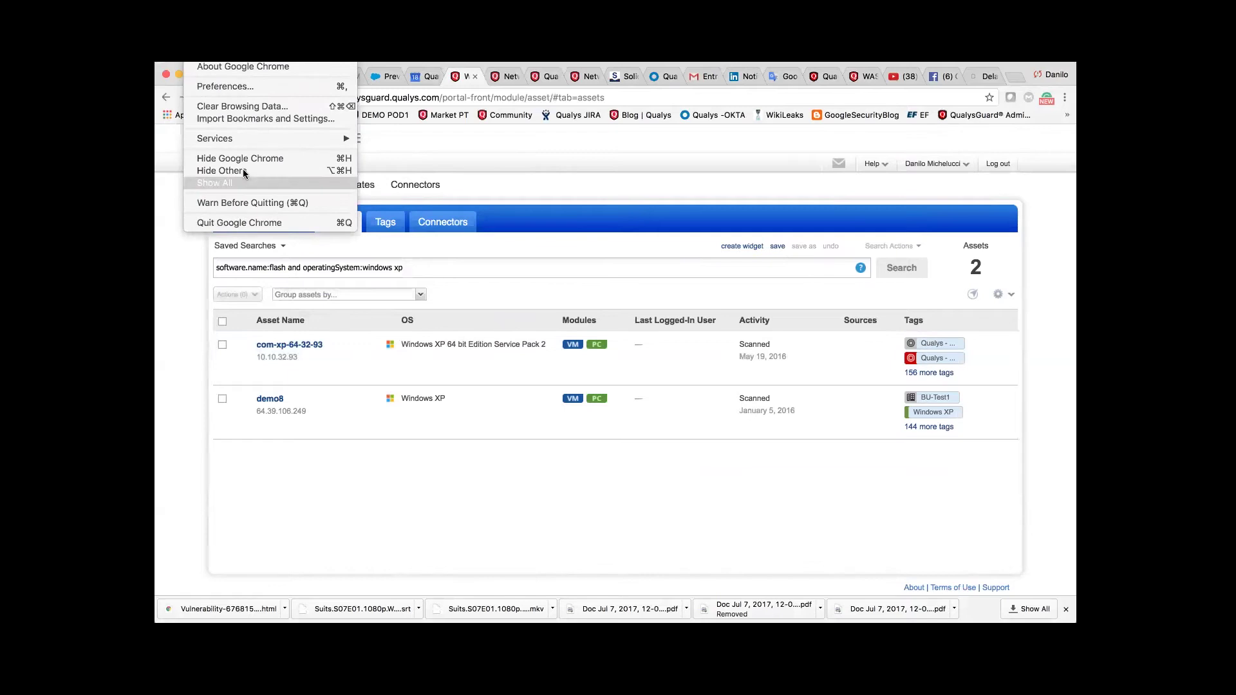
pyautogui.click(203, 65)
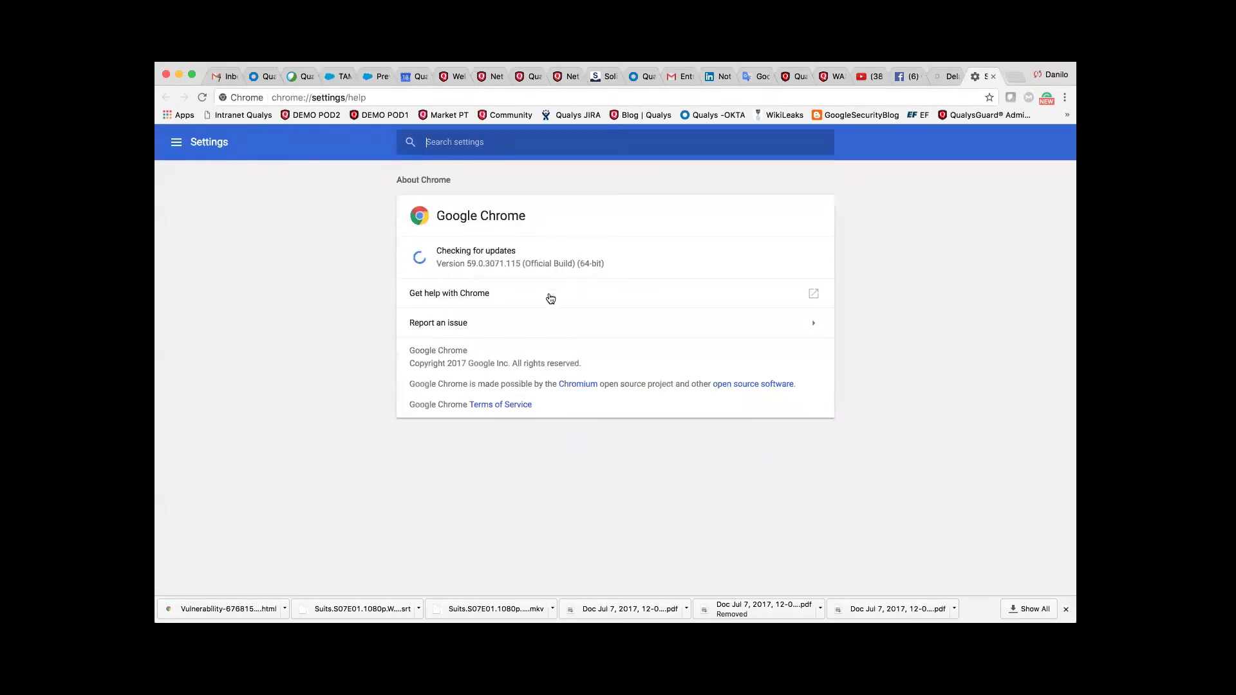
pyautogui.moveTo(465, 264); pyautogui.dragTo(520, 263)
pyautogui.press('super+c')
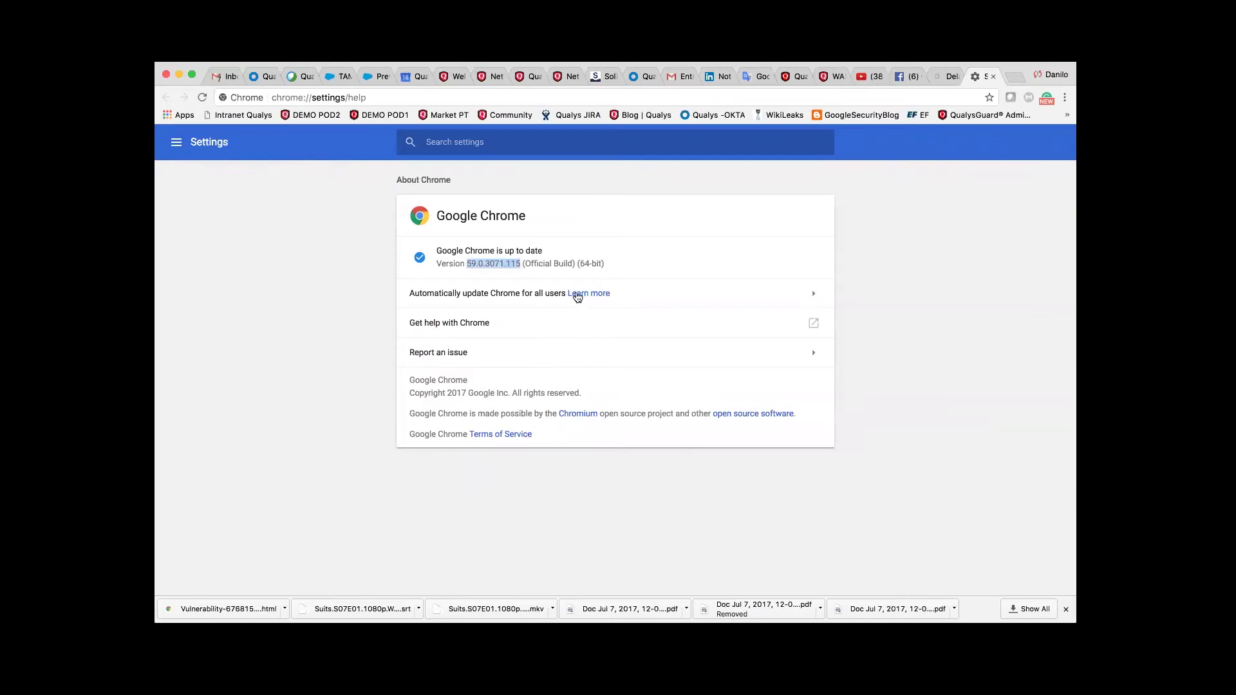
pyautogui.click(993, 76)
# Replace the asset query with software.name:Chrome and run the search.
pyautogui.moveTo(415, 268); pyautogui.dragTo(206, 261)
pyautogui.press('BackSpace')
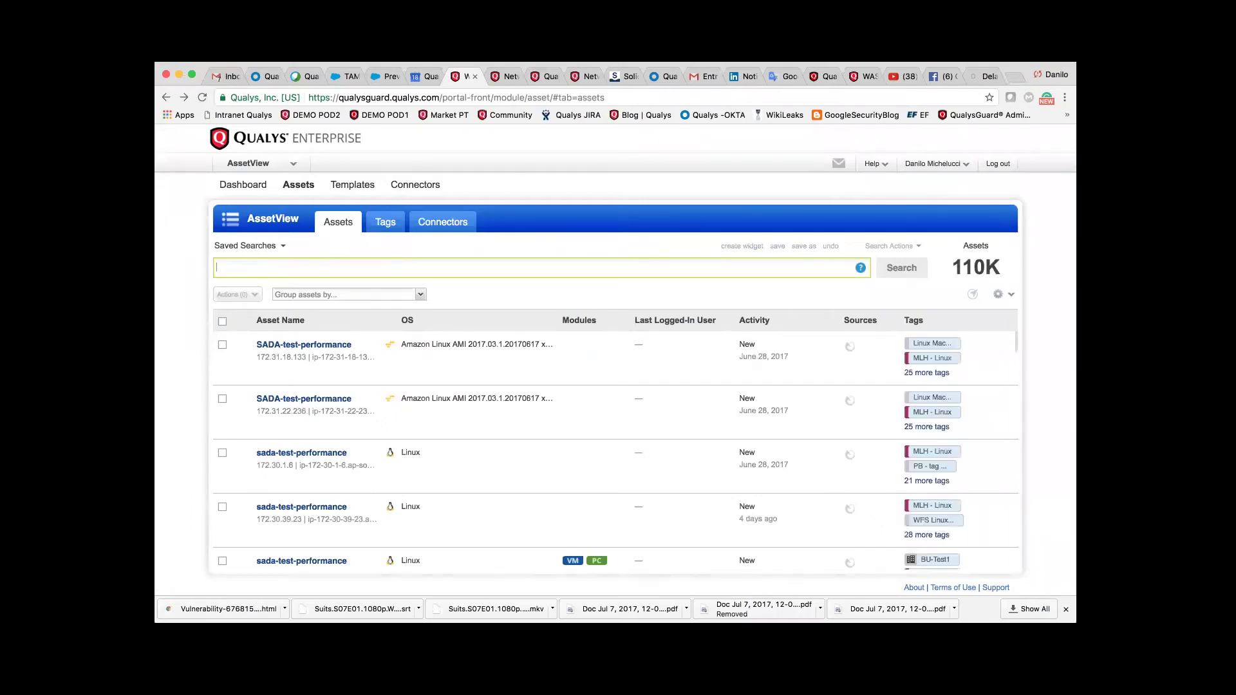
pyautogui.write('fo')
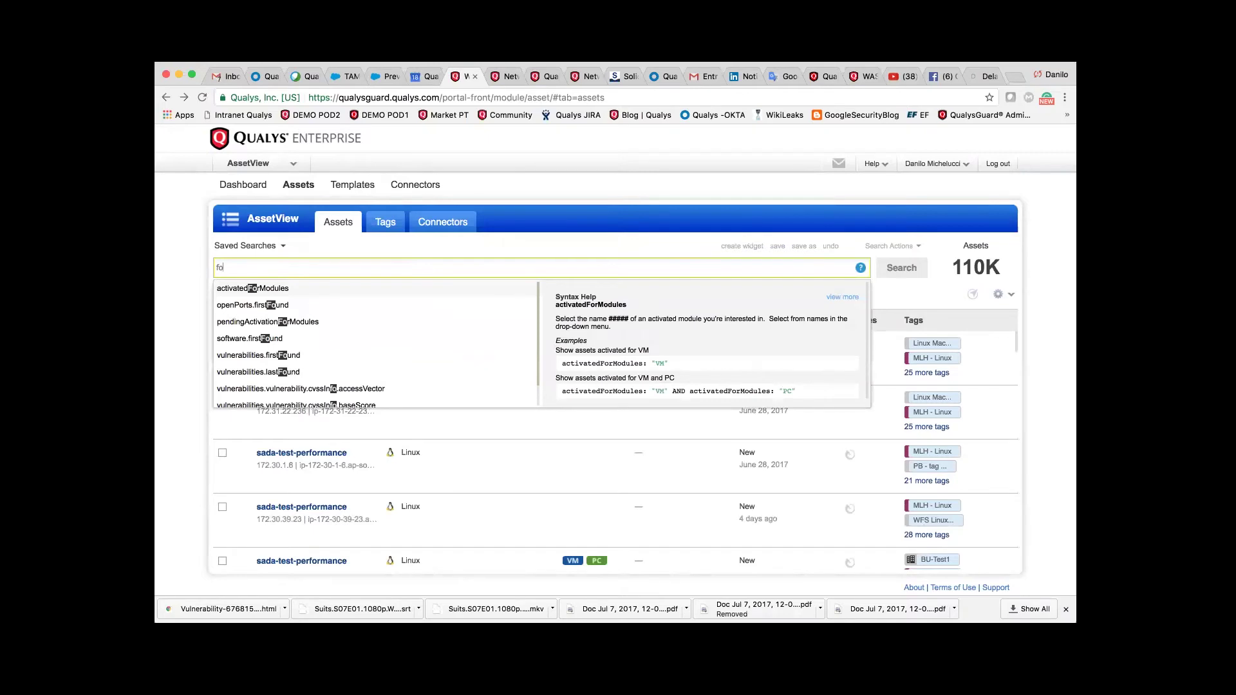
pyautogui.press('BackSpace')
pyautogui.press('BackSpace')
pyautogui.write('sft')
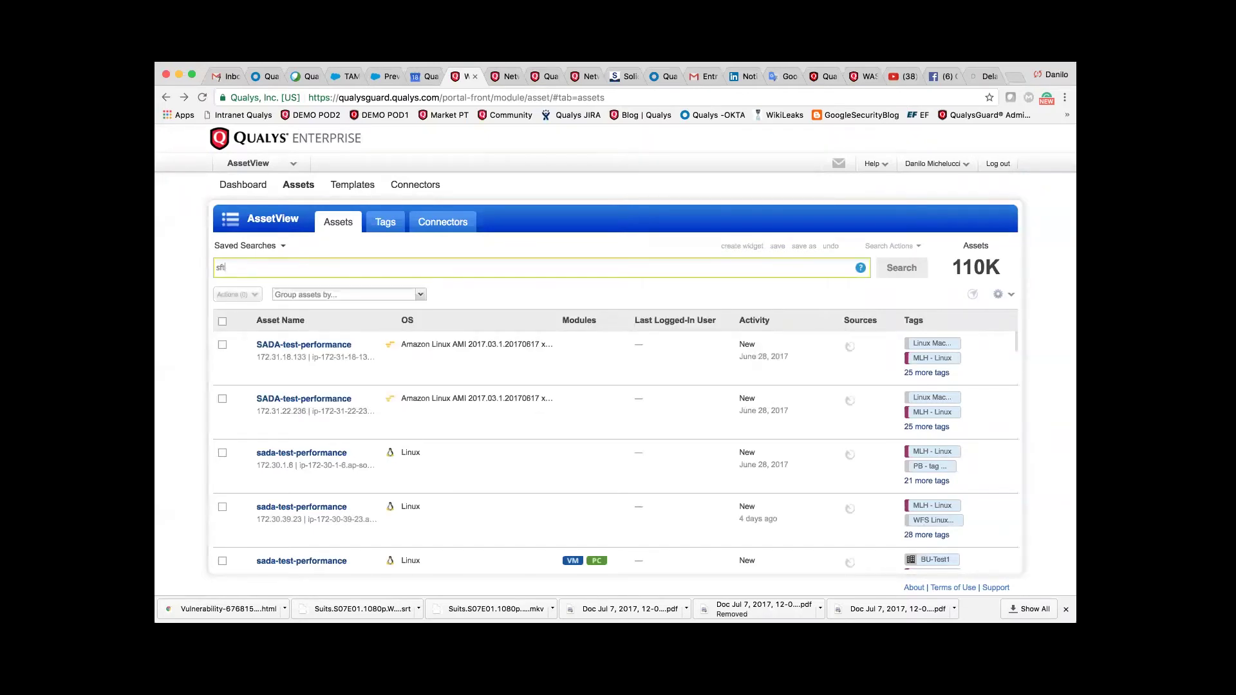
pyautogui.press('BackSpace')
pyautogui.write('oft')
pyautogui.click(252, 322)
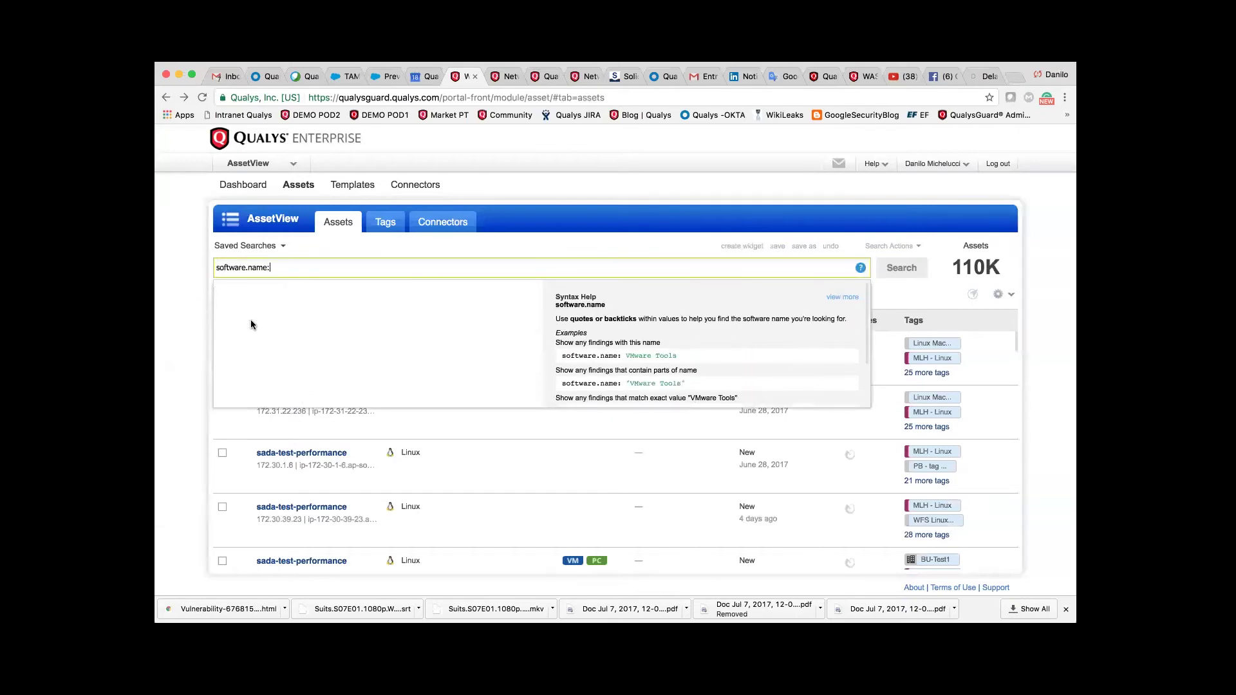
pyautogui.write('Chrome')
pyautogui.press('Return')
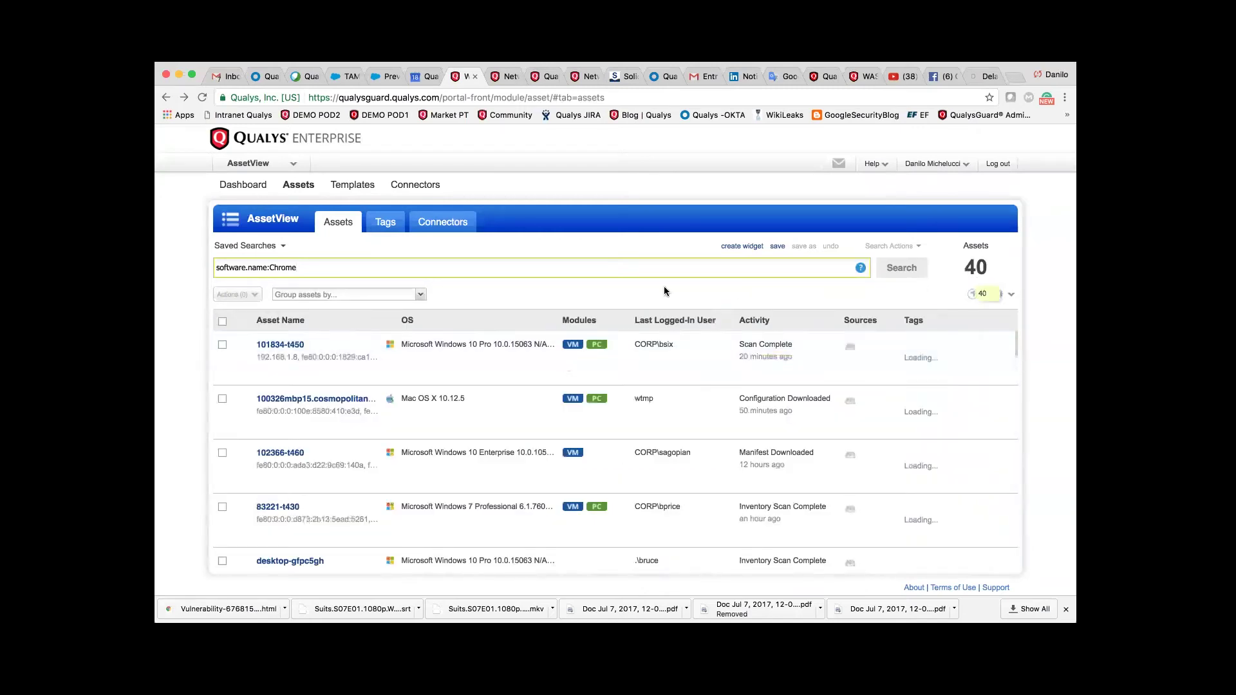
# Extend the query with "and software.version:59.0.3071.115" and run the search.
pyautogui.write('and sof')
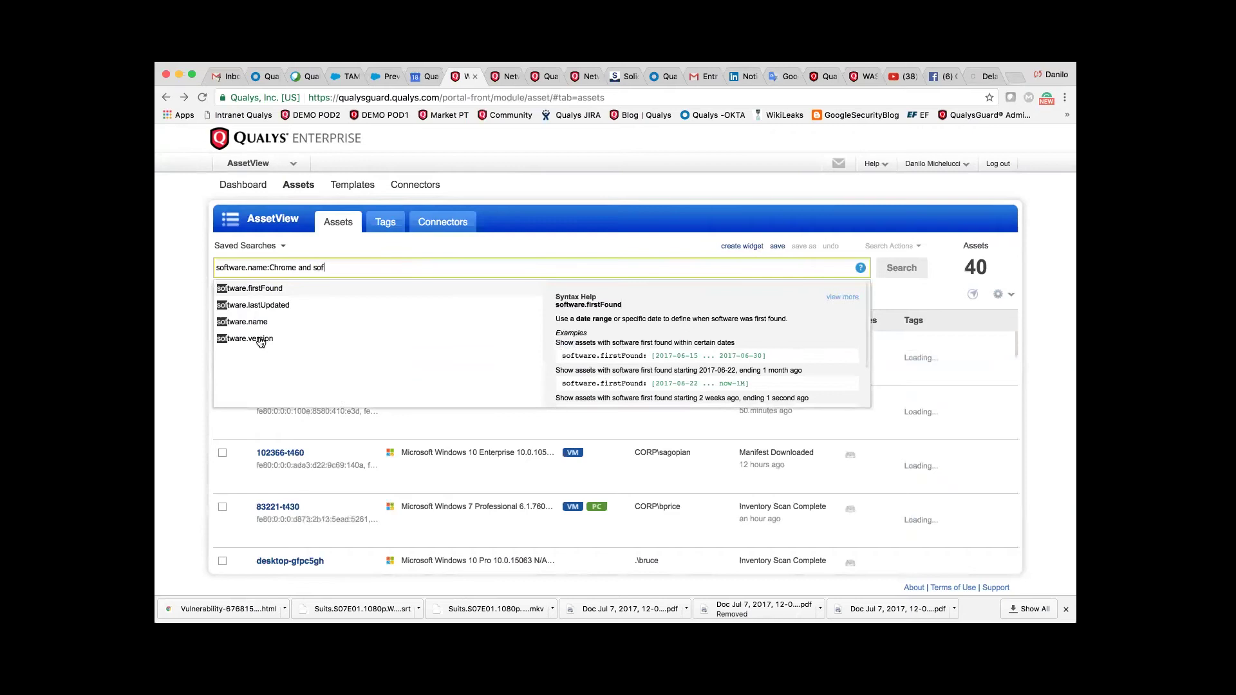
pyautogui.click(261, 339)
pyautogui.press('super+v')
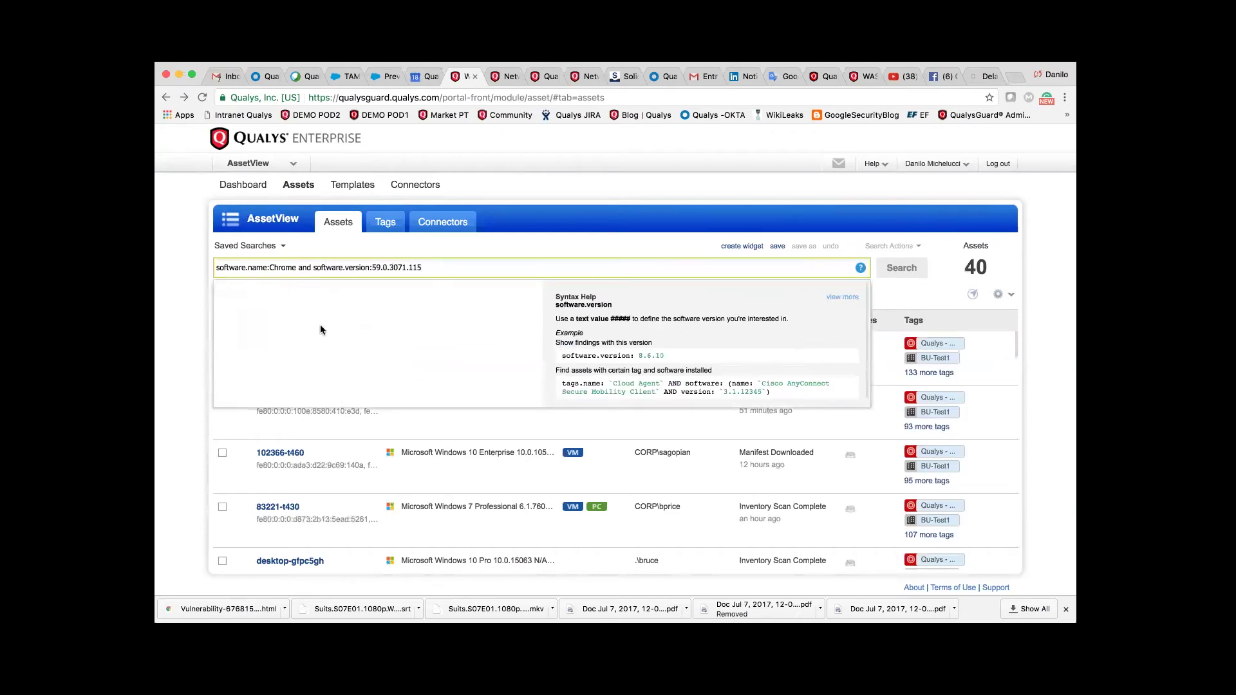
pyautogui.press('Return')
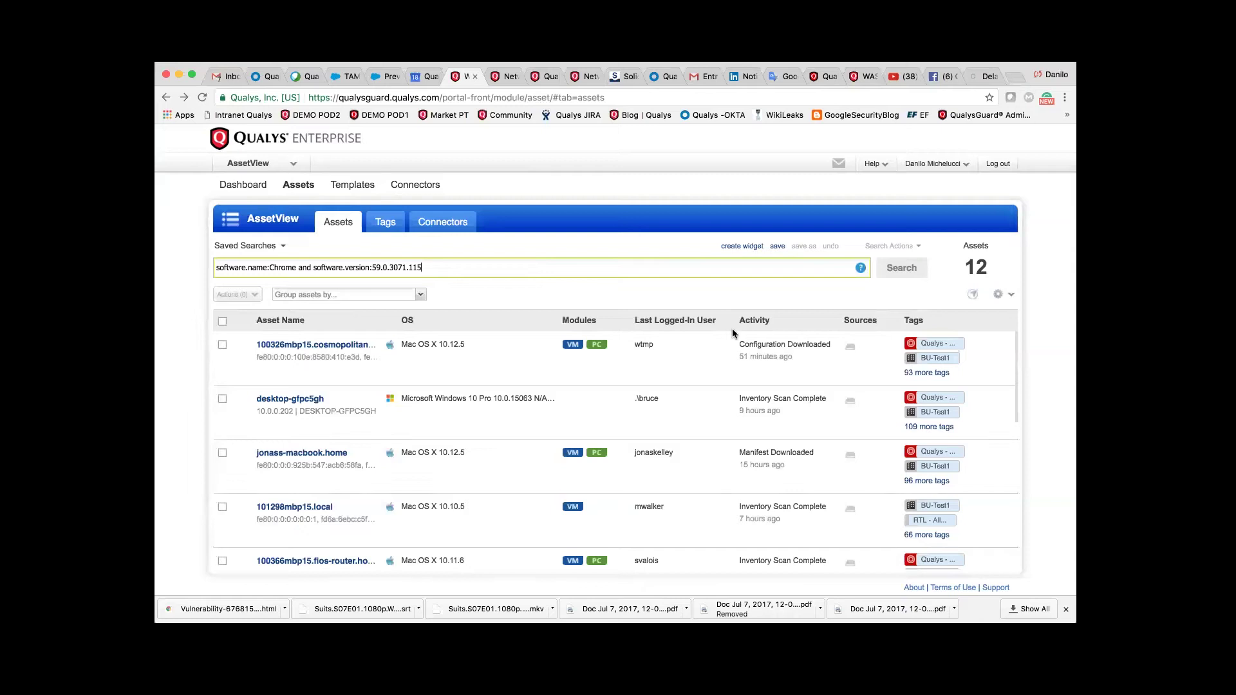
# Negate the version condition so the query reads "software.name:Chrome and not software.version:59.0.3071.115", and run the search.
pyautogui.click(314, 267)
pyautogui.write('not')
pyautogui.click(296, 267)
pyautogui.press('shift+super+Right')
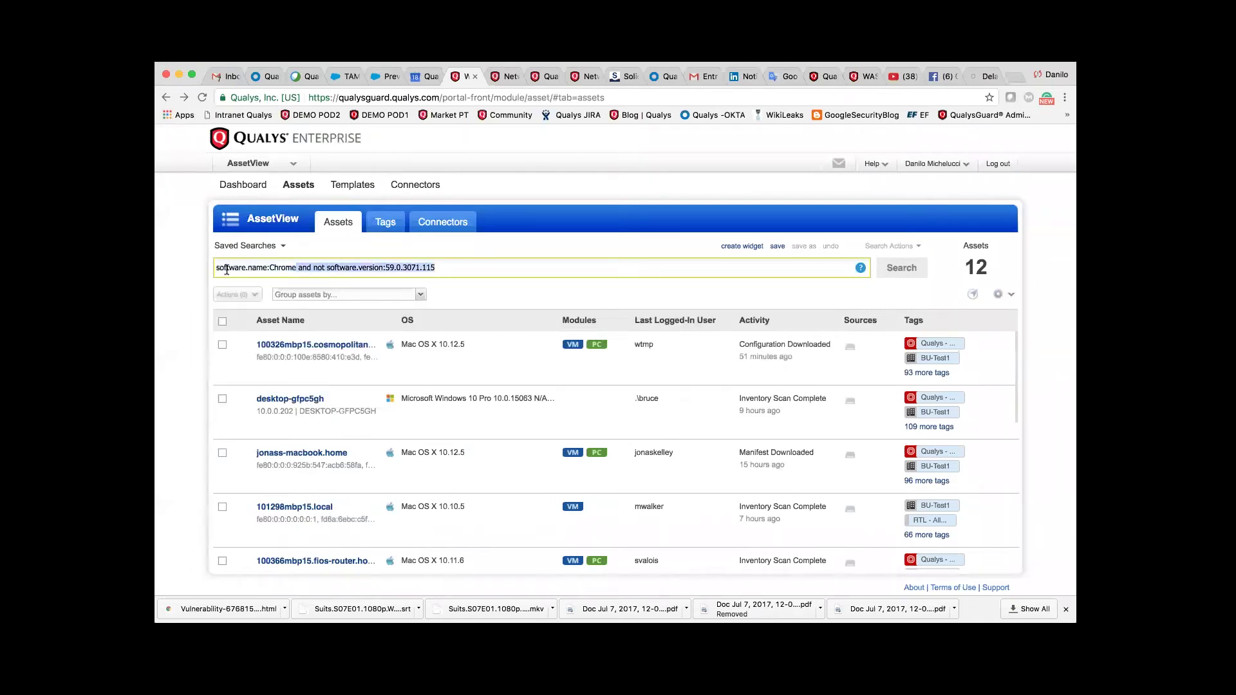
pyautogui.moveTo(294, 267); pyautogui.dragTo(214, 268)
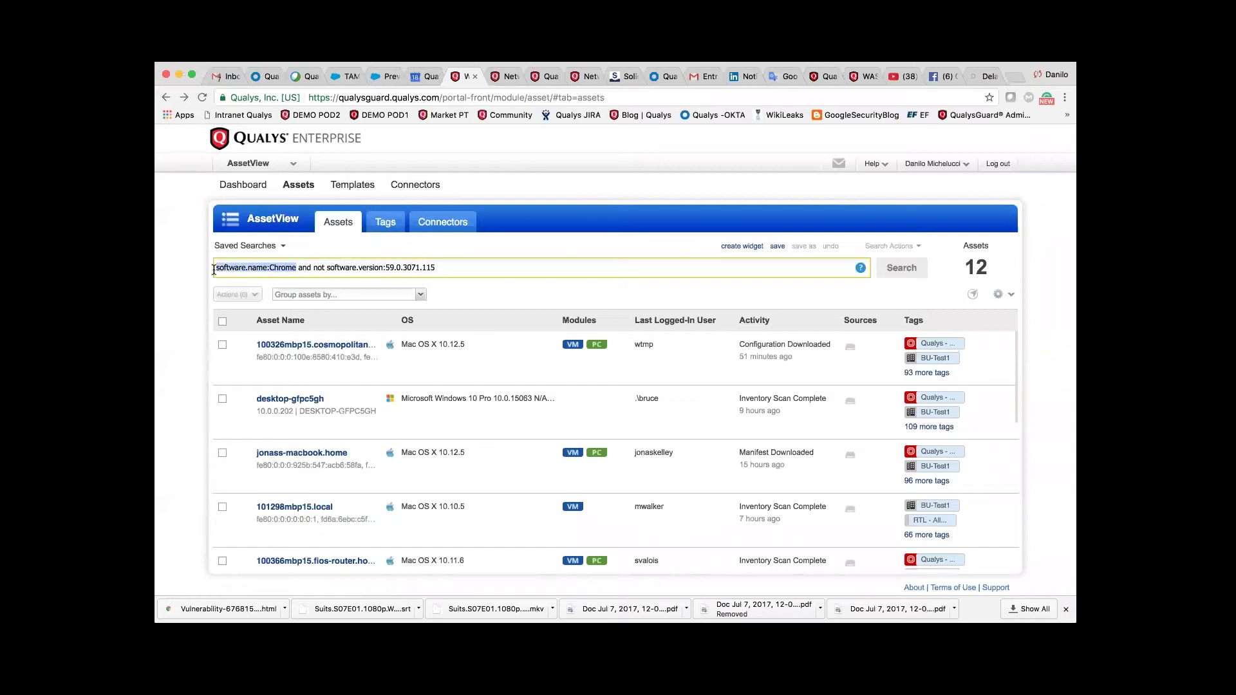
pyautogui.click(315, 267)
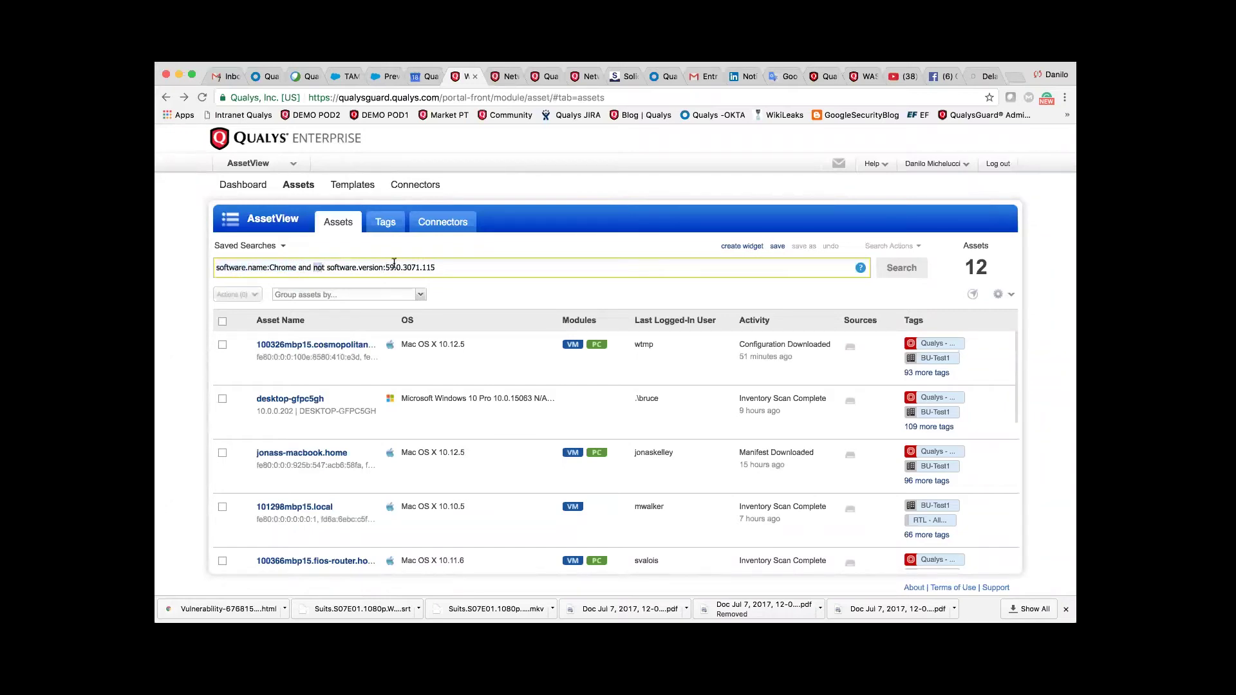
pyautogui.tripleClick(444, 262)
pyautogui.click(443, 268)
pyautogui.doubleClick(400, 267)
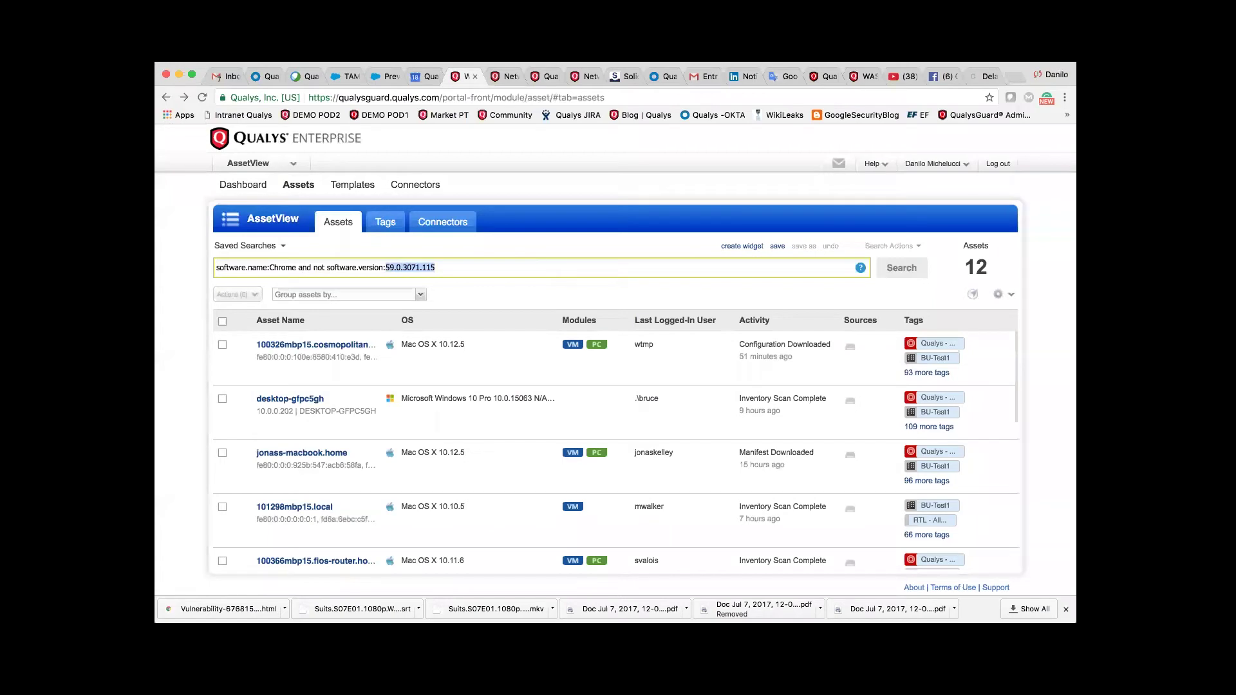
pyautogui.press('Return')
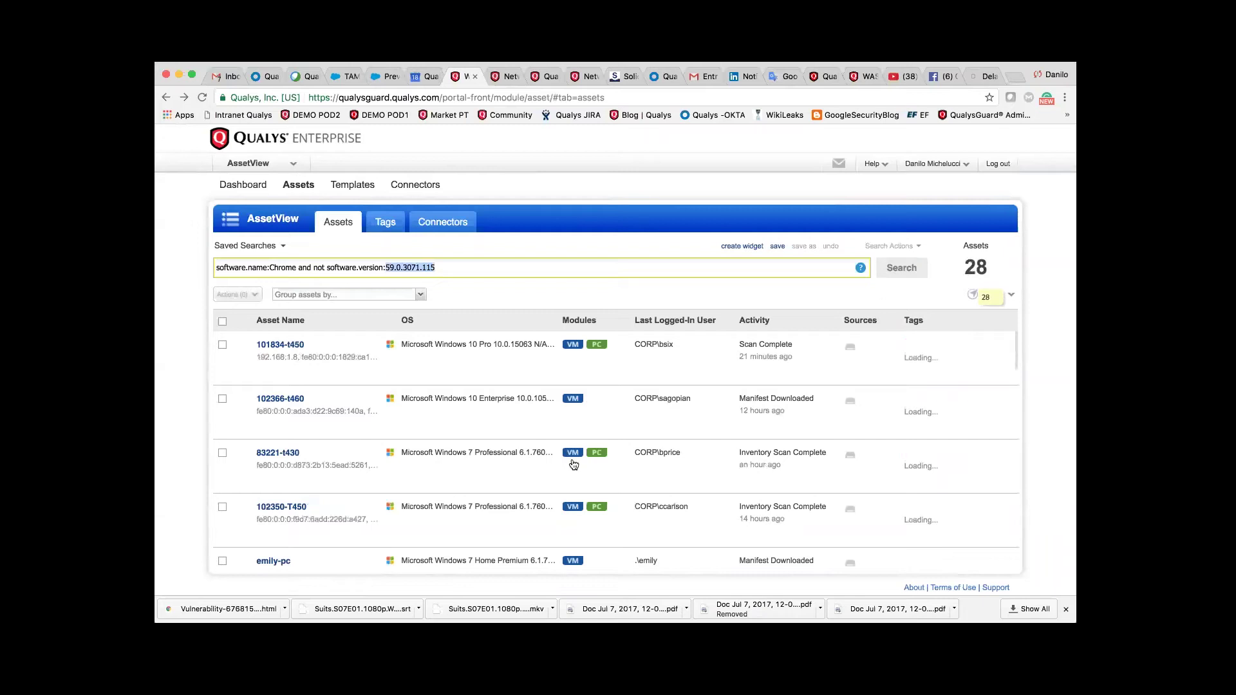
# Look through the matching assets, create a Count dashboard widget from the query, and enable trend data collection for it.
pyautogui.scroll(-10, 573, 463)
pyautogui.scroll(-5, 573, 462)
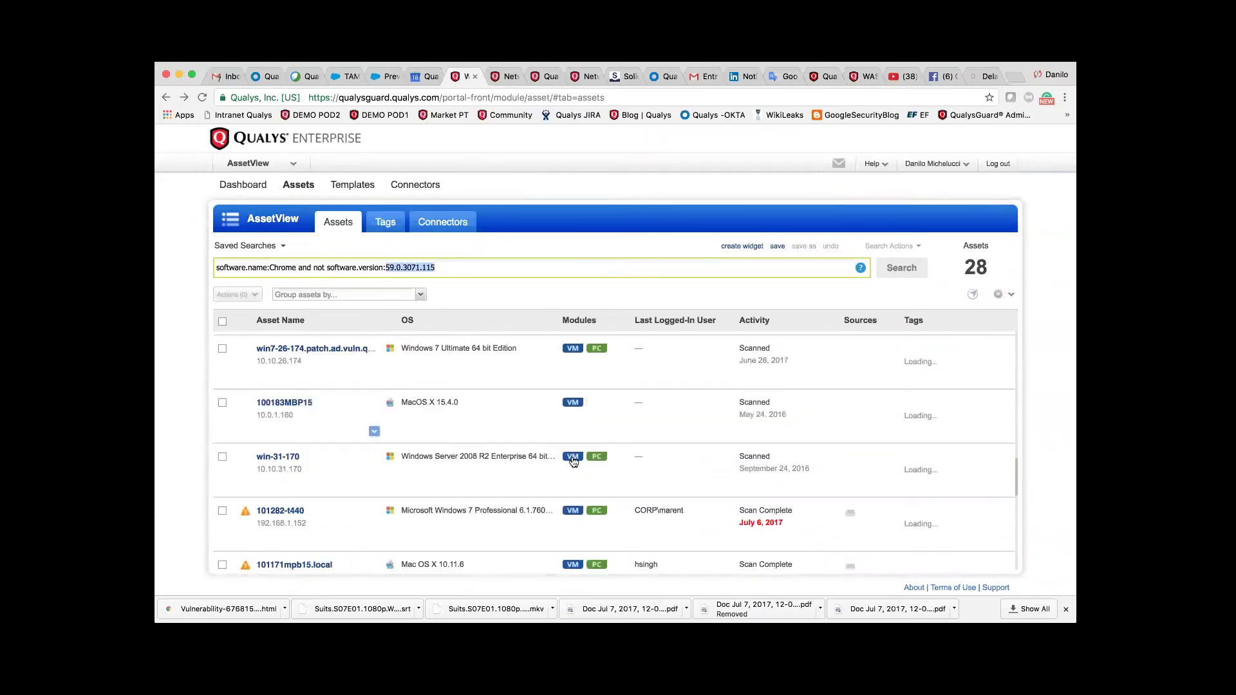
pyautogui.scroll(10, 572, 462)
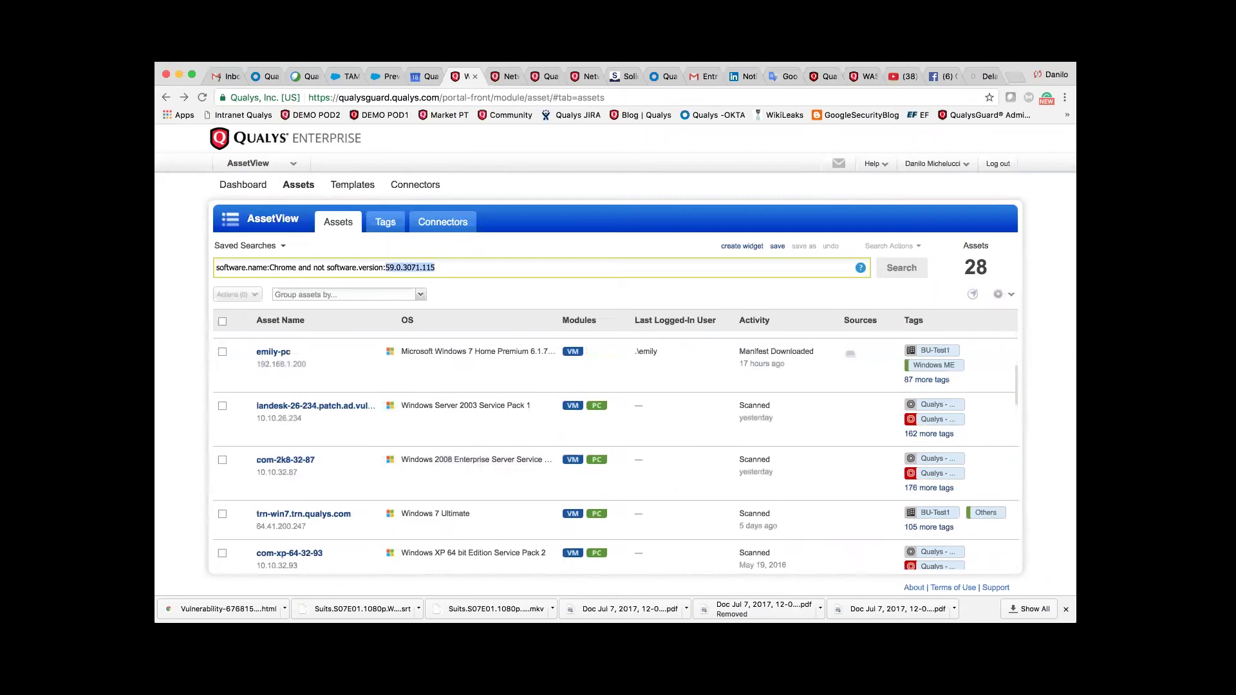
pyautogui.scroll(4, 619, 436)
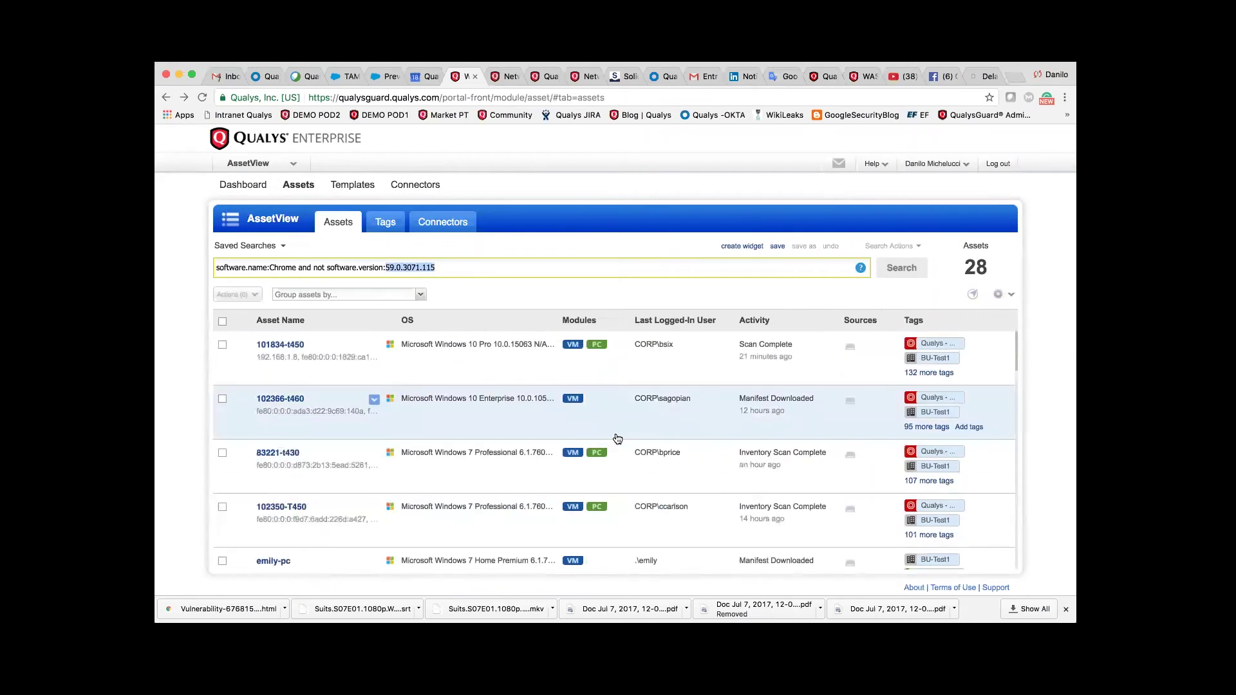
pyautogui.click(742, 251)
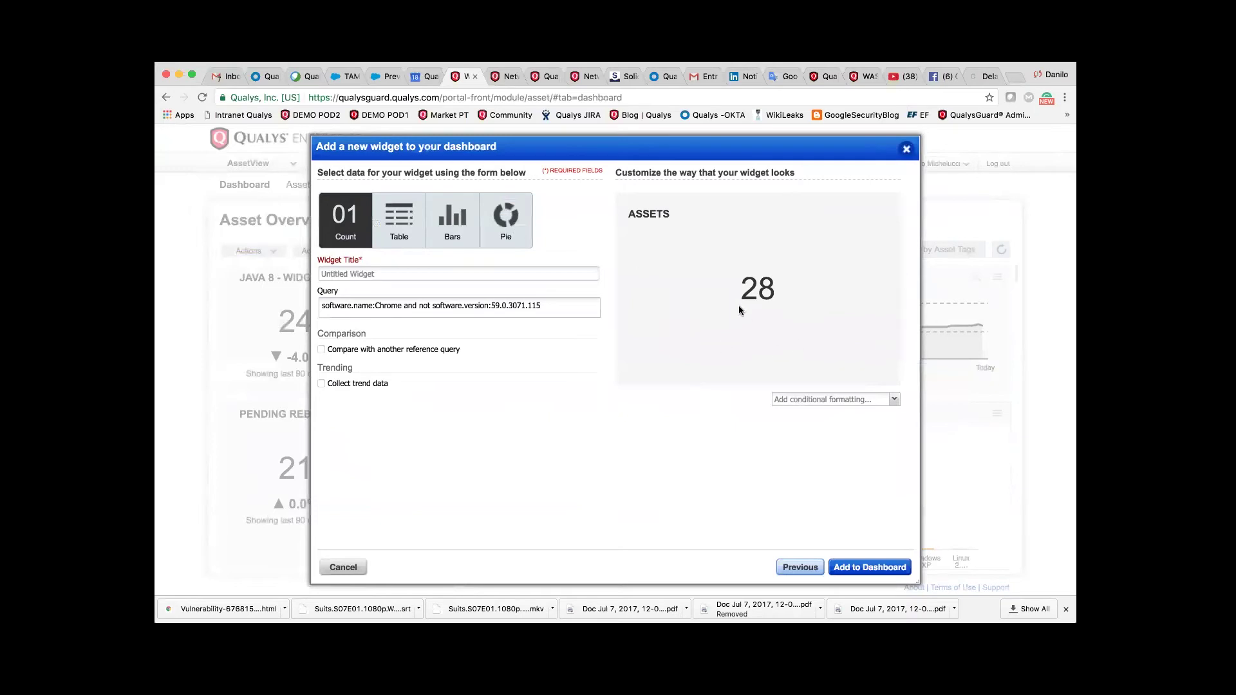
pyautogui.click(321, 350)
pyautogui.click(321, 351)
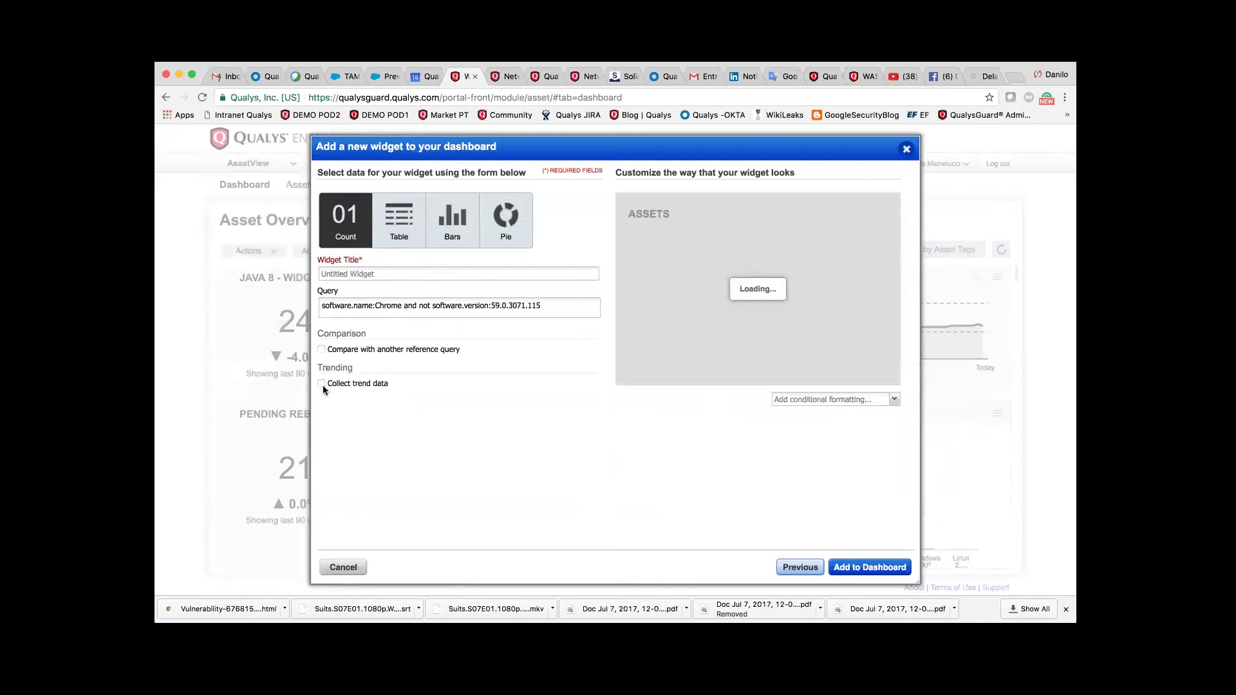
pyautogui.click(321, 384)
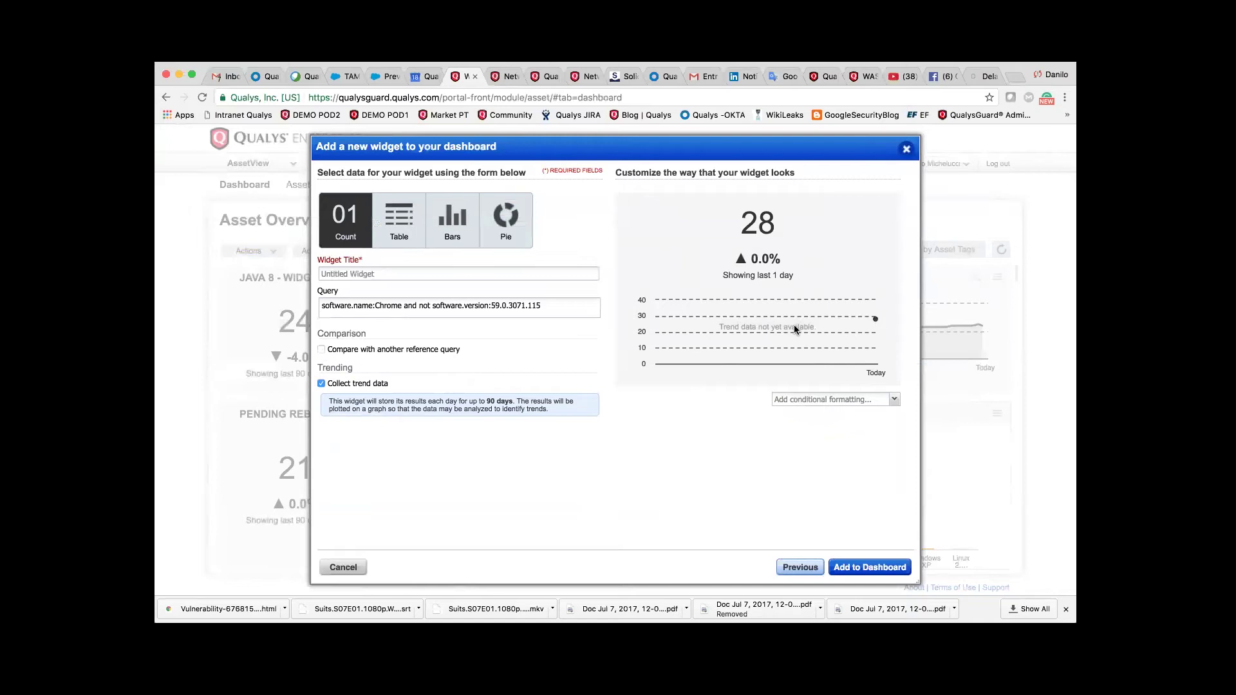
# Add a base color rule to the widget and a condition that highlights it in red when the value is more than 25.
pyautogui.click(895, 399)
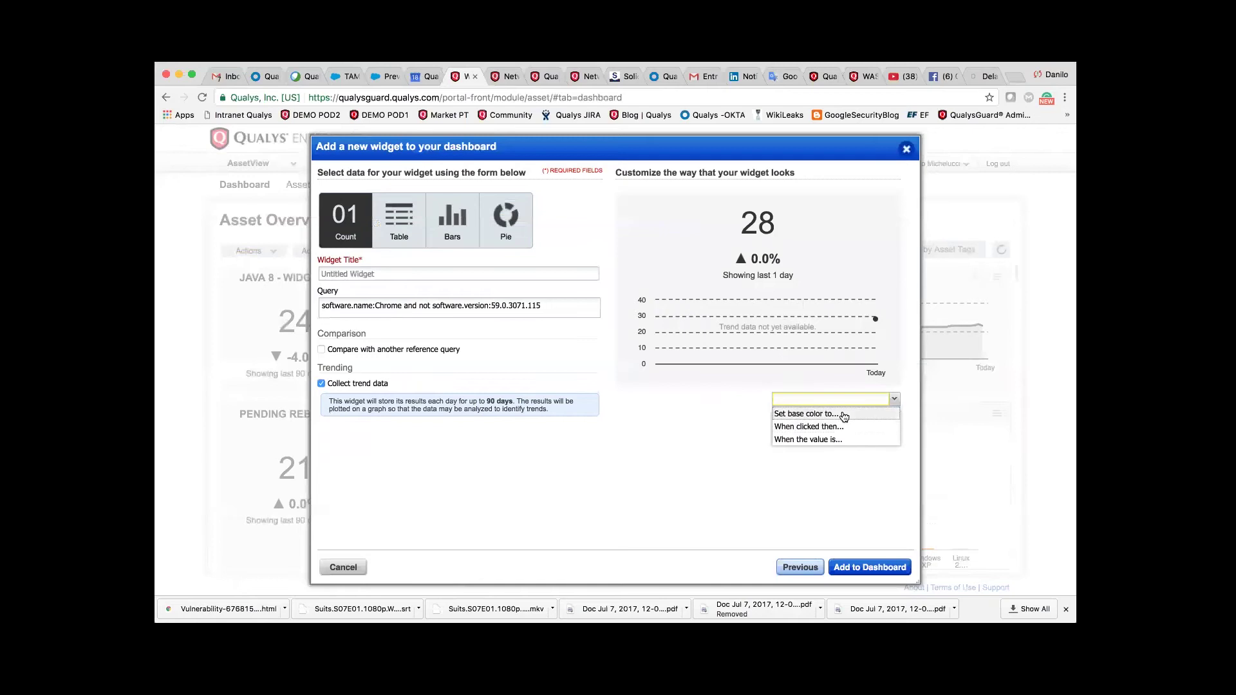
pyautogui.click(841, 415)
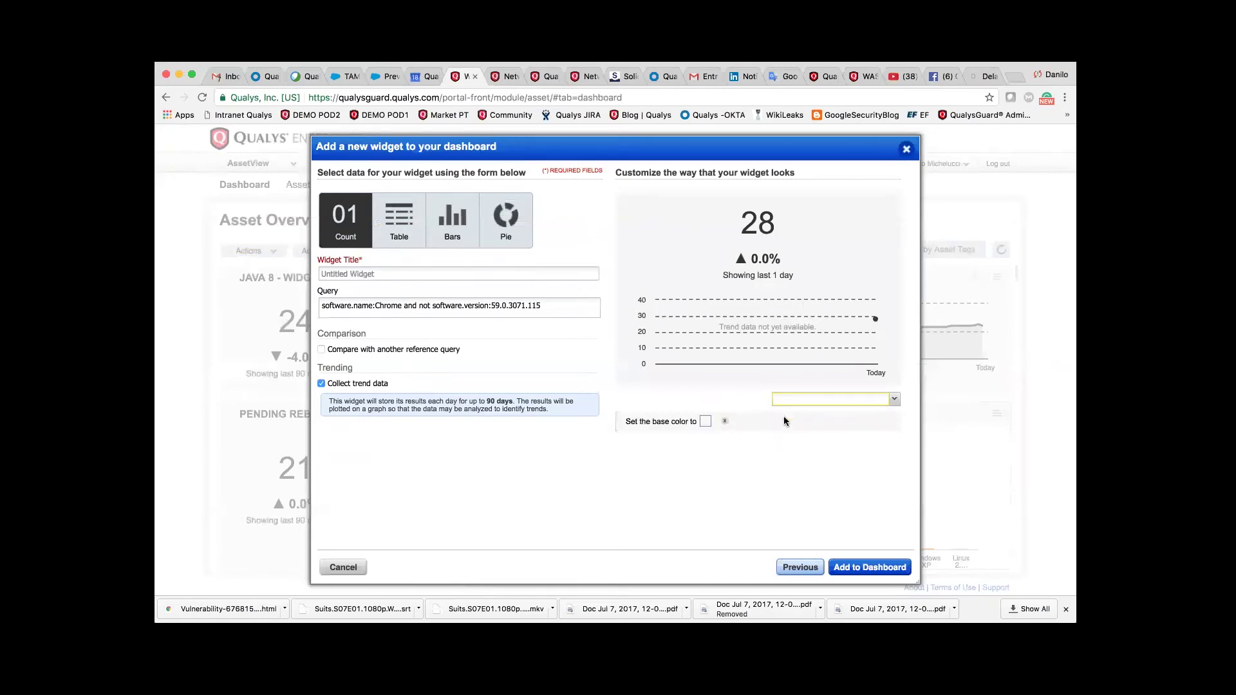
pyautogui.click(833, 403)
pyautogui.click(840, 428)
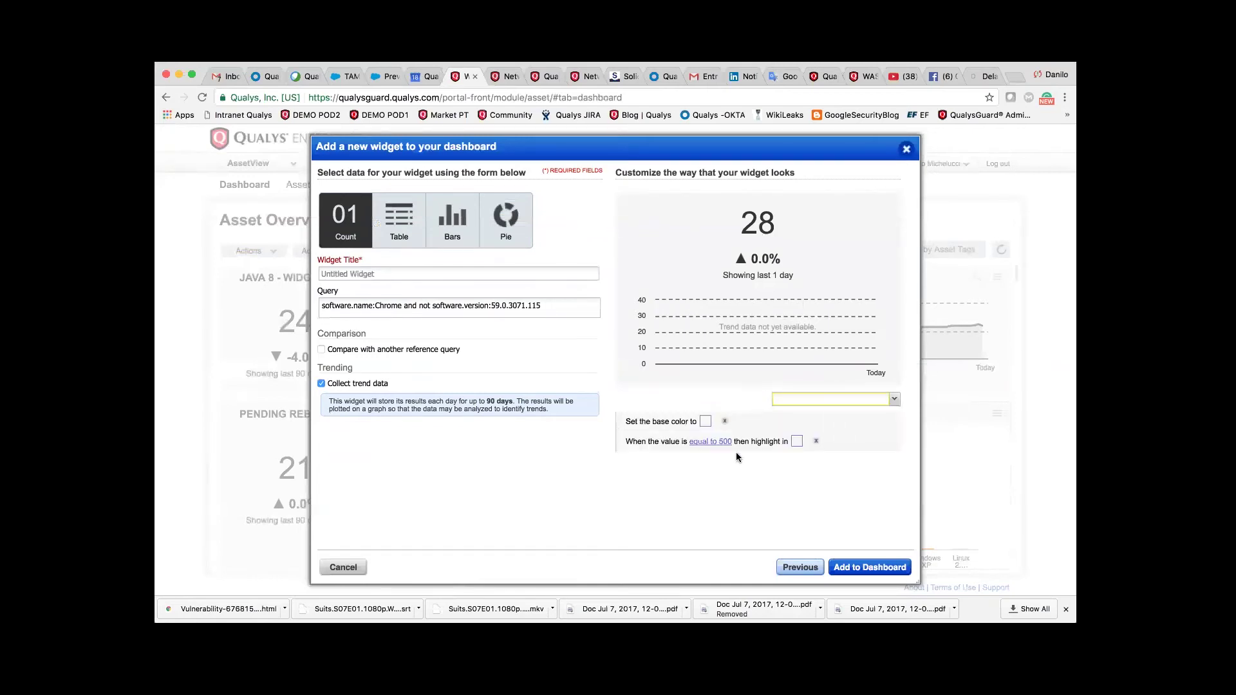
pyautogui.click(706, 443)
pyautogui.moveTo(713, 468)
pyautogui.moveTo(760, 484)
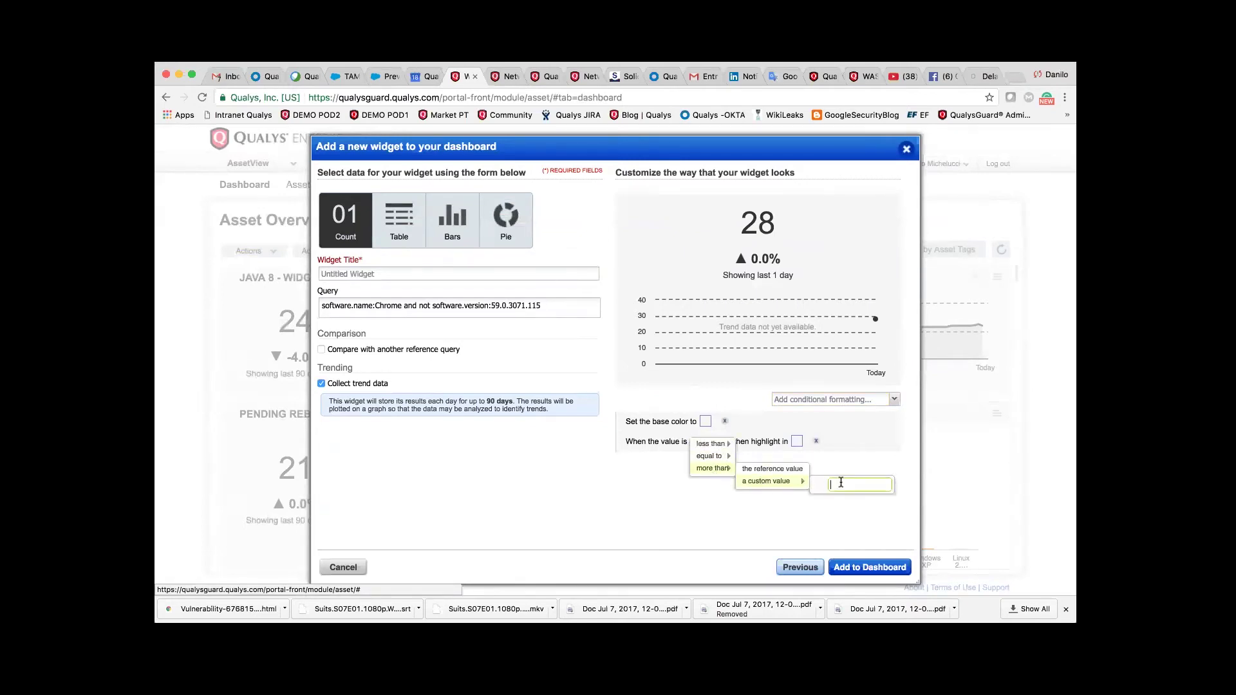
pyautogui.write('25')
pyautogui.press('Return')
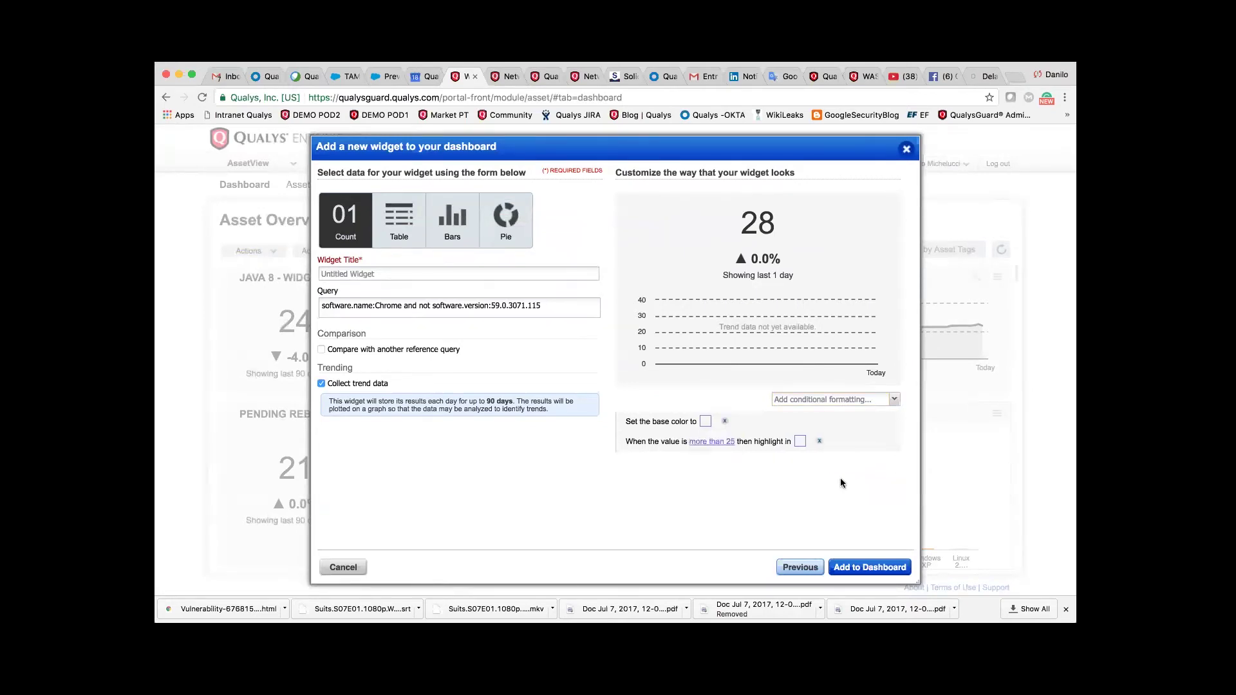
pyautogui.click(797, 441)
pyautogui.click(839, 483)
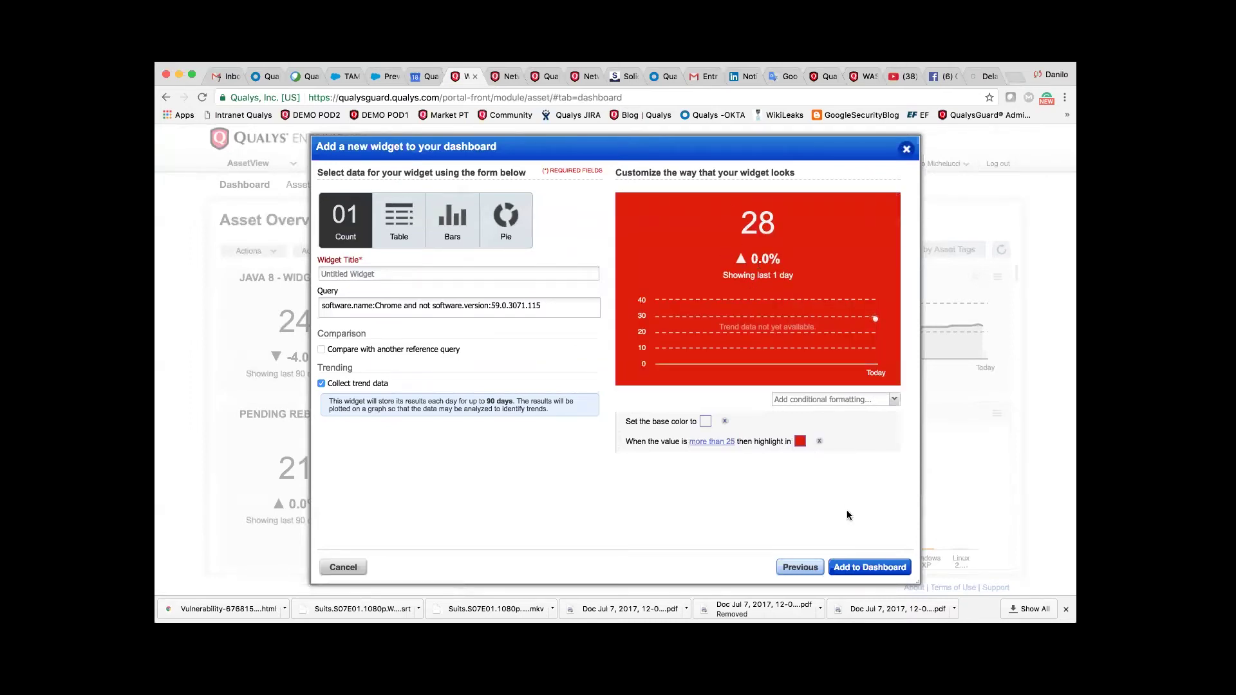
# Title the widget "Chrome Desatualizado" and add it to the dashboard.
pyautogui.click(856, 567)
pyautogui.click(398, 270)
pyautogui.write('Chrome Desatualiza')
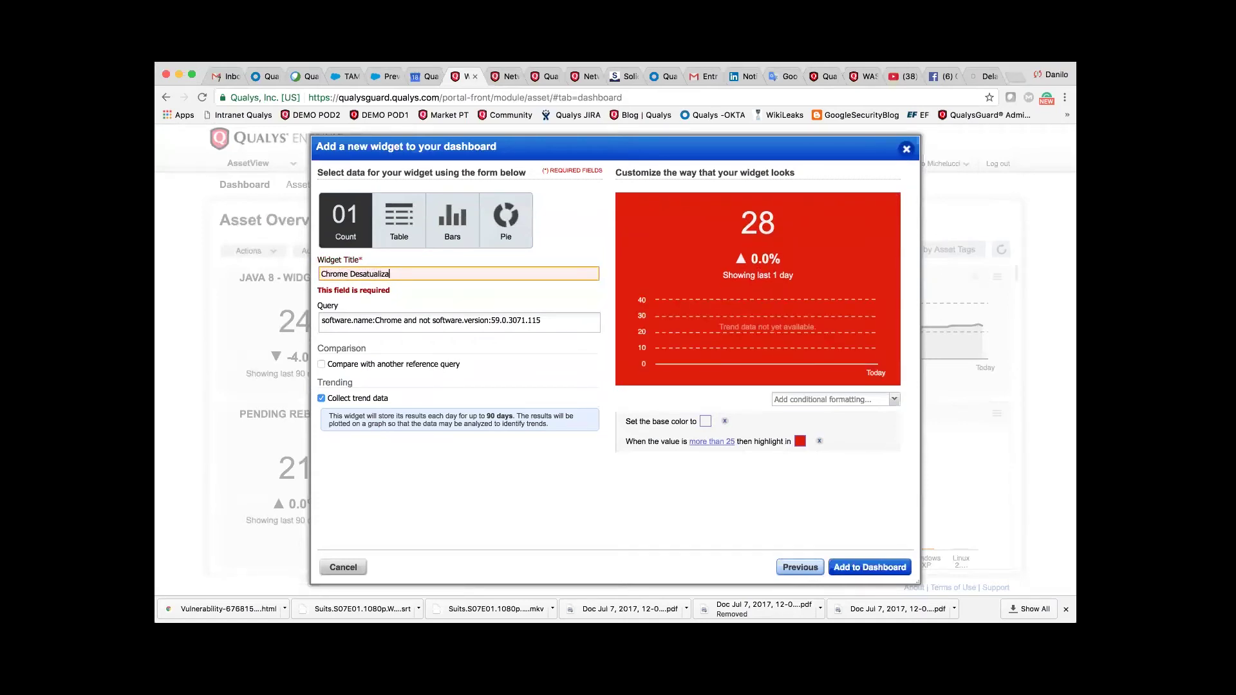
pyautogui.write('do')
pyautogui.click(869, 567)
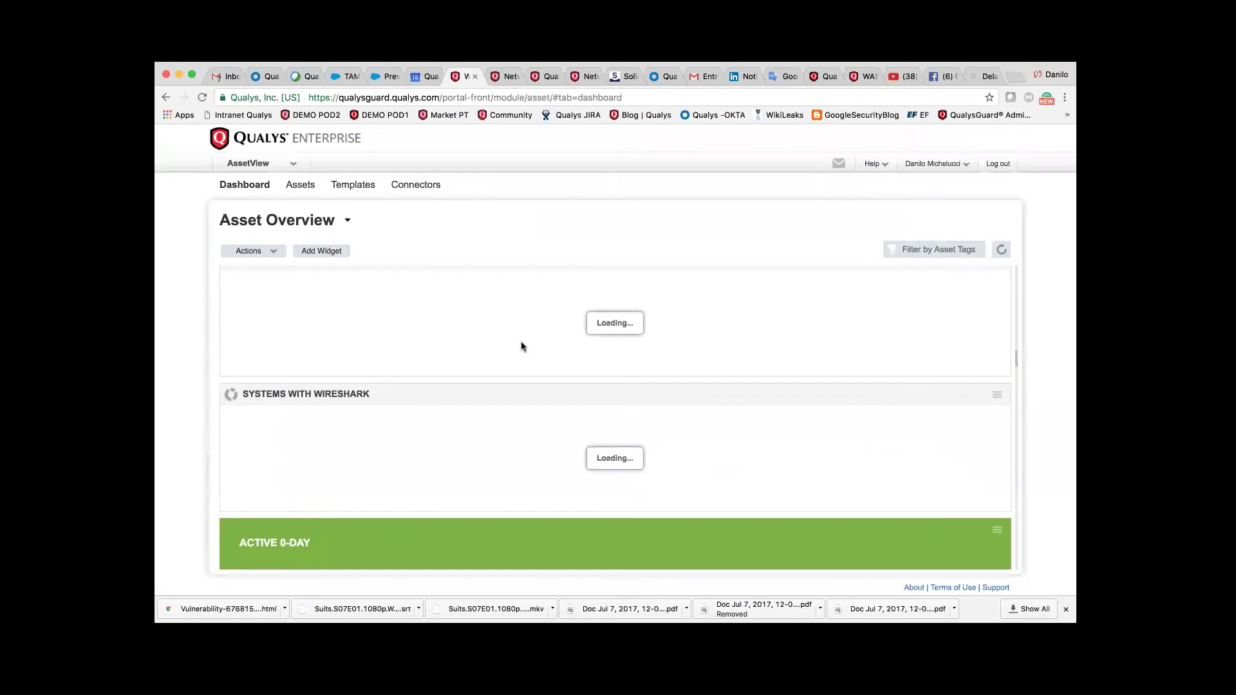
# Find the Chrome Desatualizado widget at the end of the Asset Overview dashboard and inspect its trend point for today.
pyautogui.scroll(-15, 521, 347)
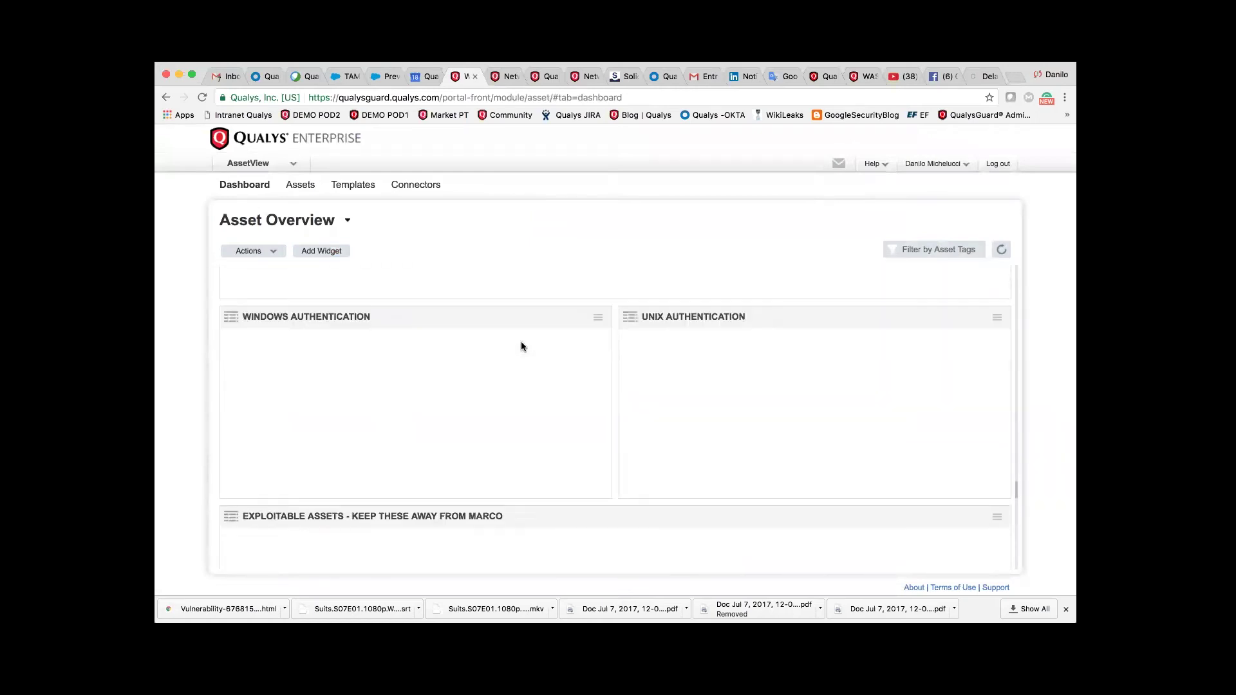
pyautogui.scroll(-5, 521, 346)
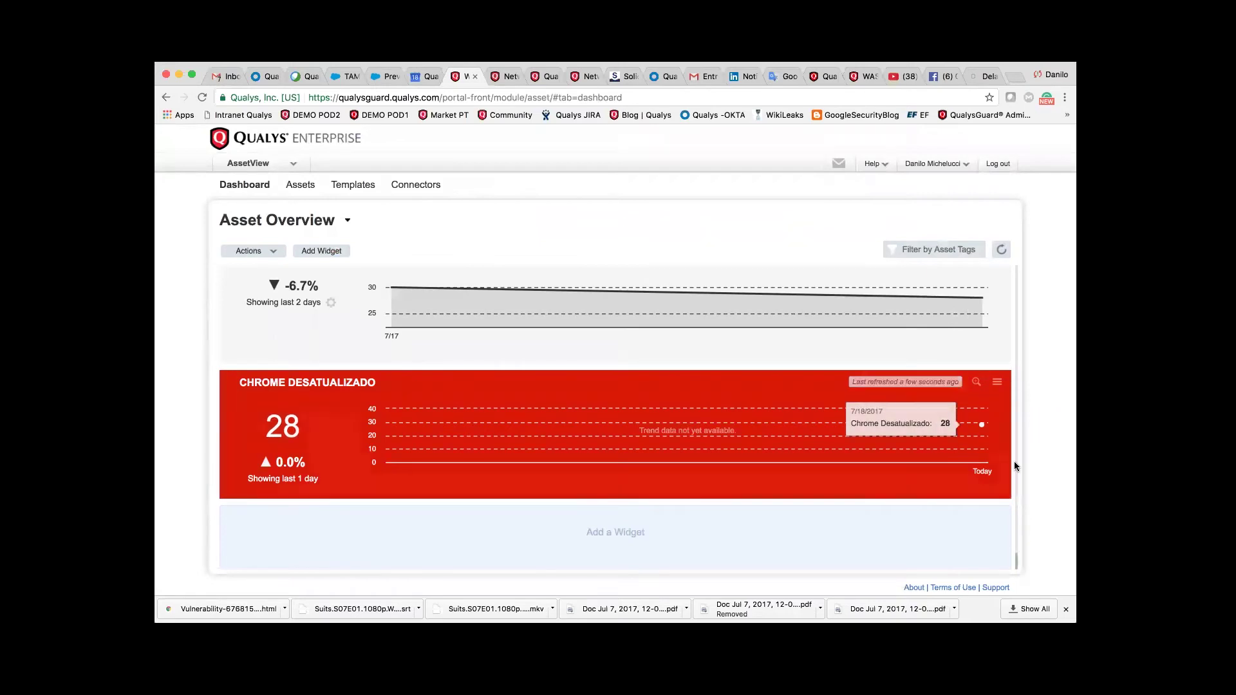
pyautogui.moveTo(983, 440)
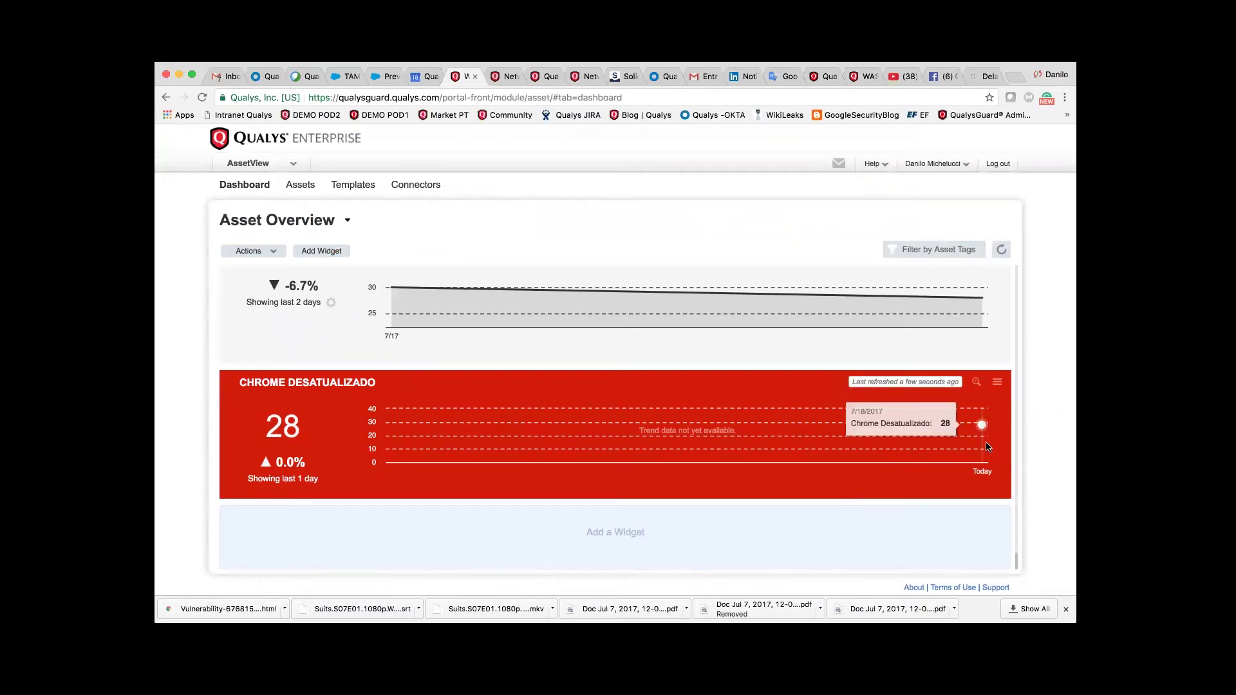
pyautogui.scroll(2, 820, 404)
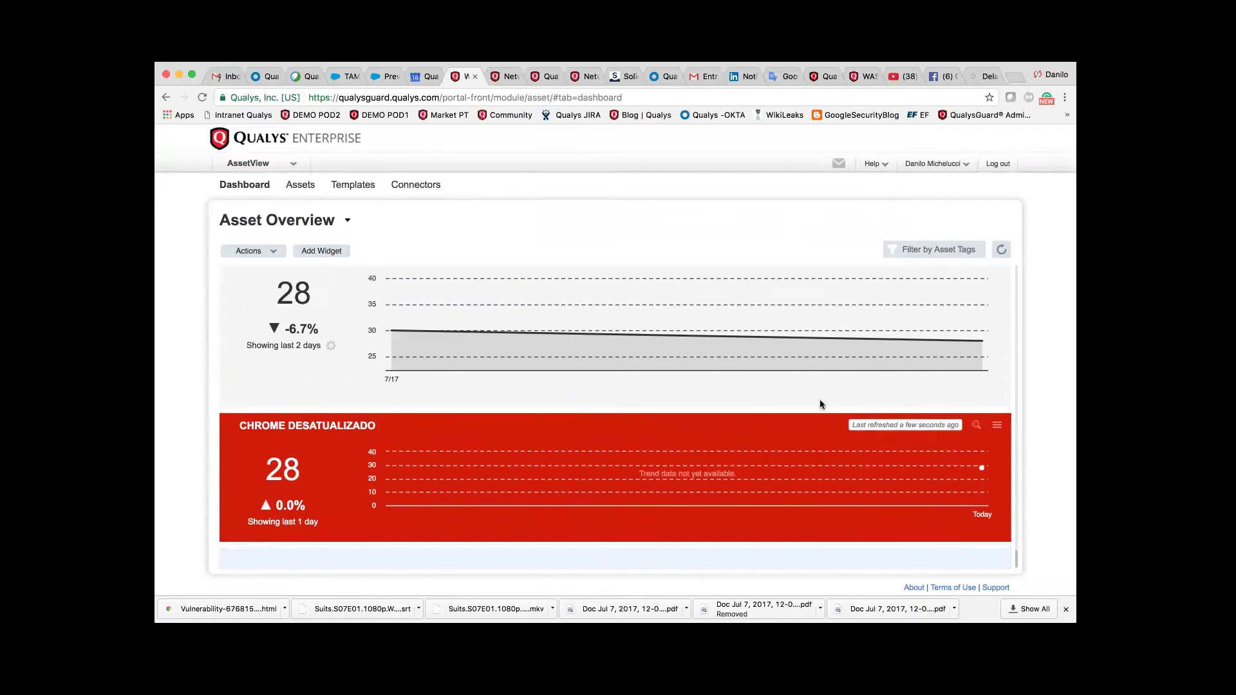
# Inspect the 7/17/2017 trend point of the Chrome Browser Desatualizado widget and go back to the beginning of the dashboard.
pyautogui.scroll(1, 797, 395)
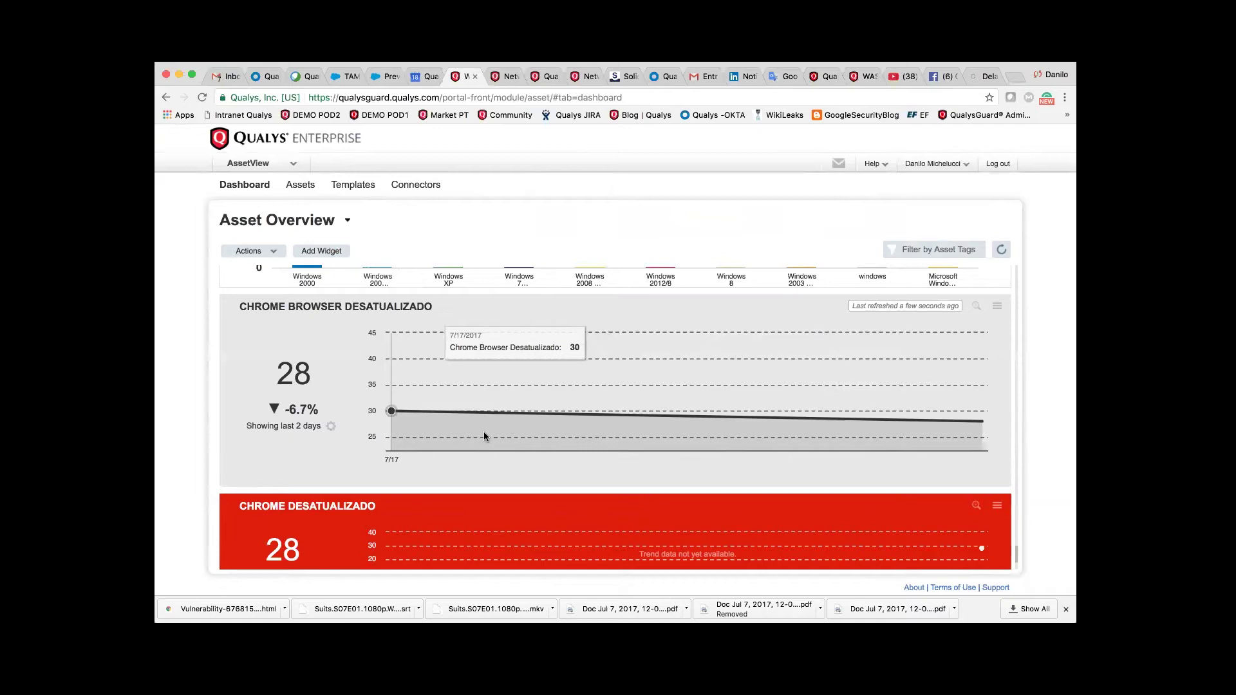
pyautogui.scroll(10, 647, 390)
pyautogui.scroll(15, 647, 390)
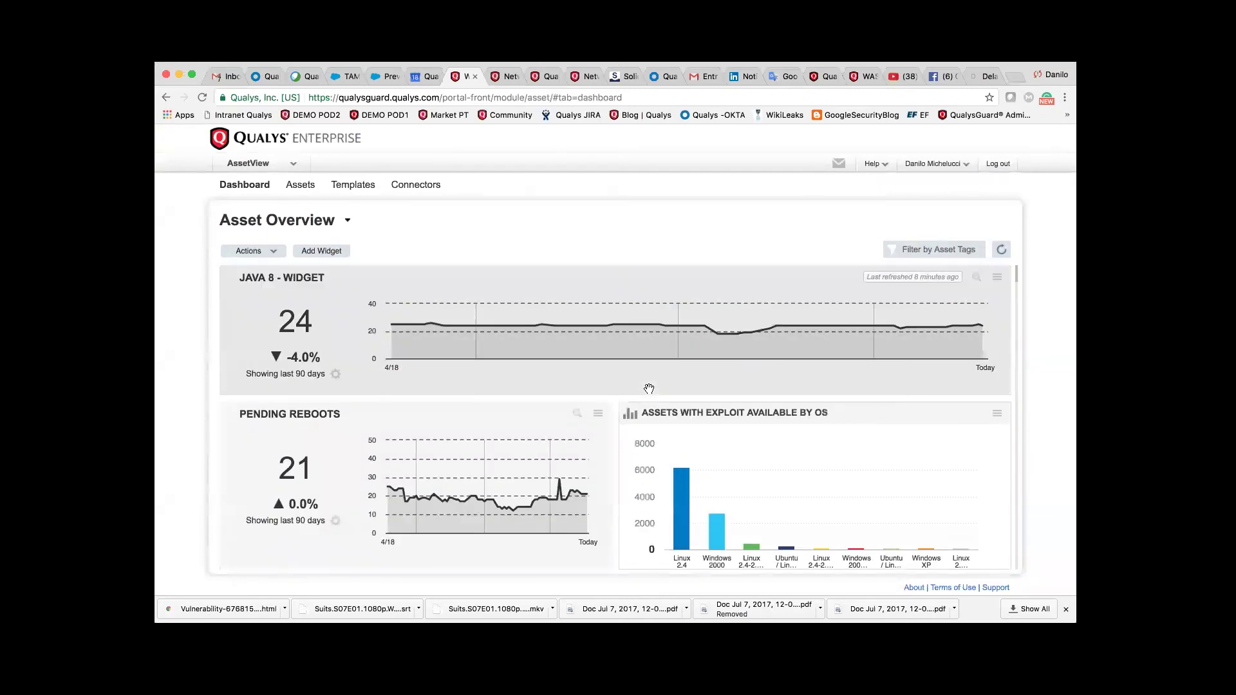
# Open the assets behind the Pending Reboots widget and look through the matching list.
pyautogui.scroll(-3, 649, 389)
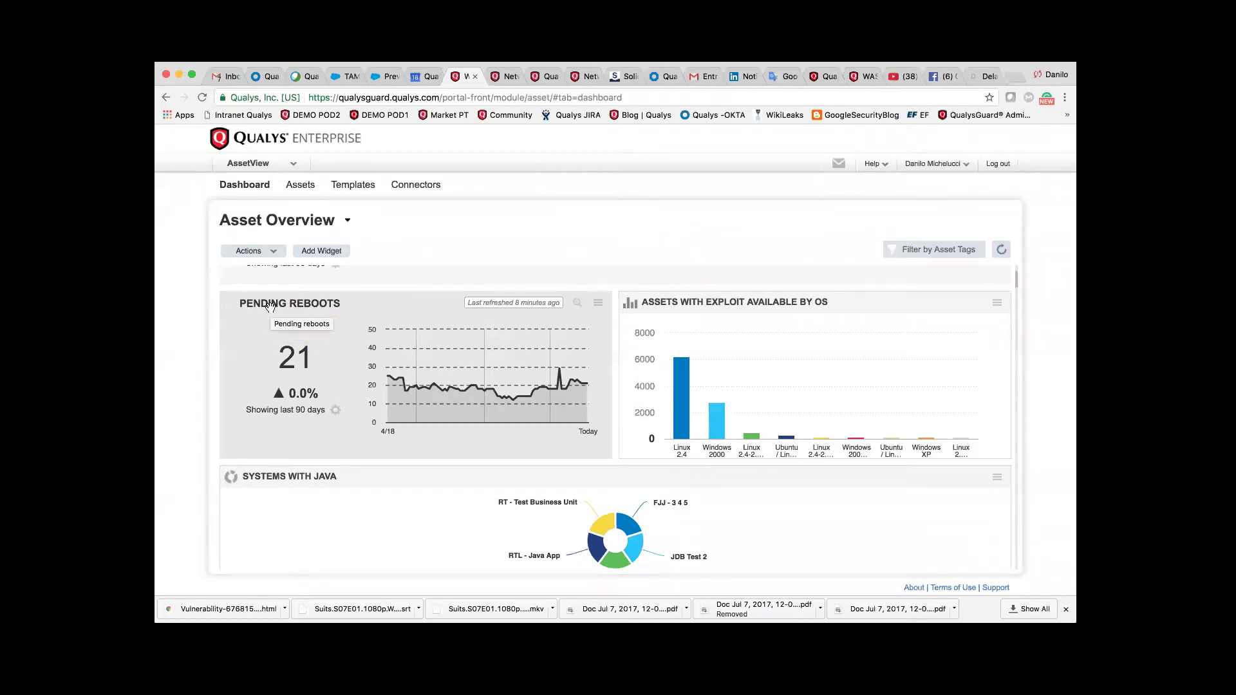
pyautogui.click(307, 366)
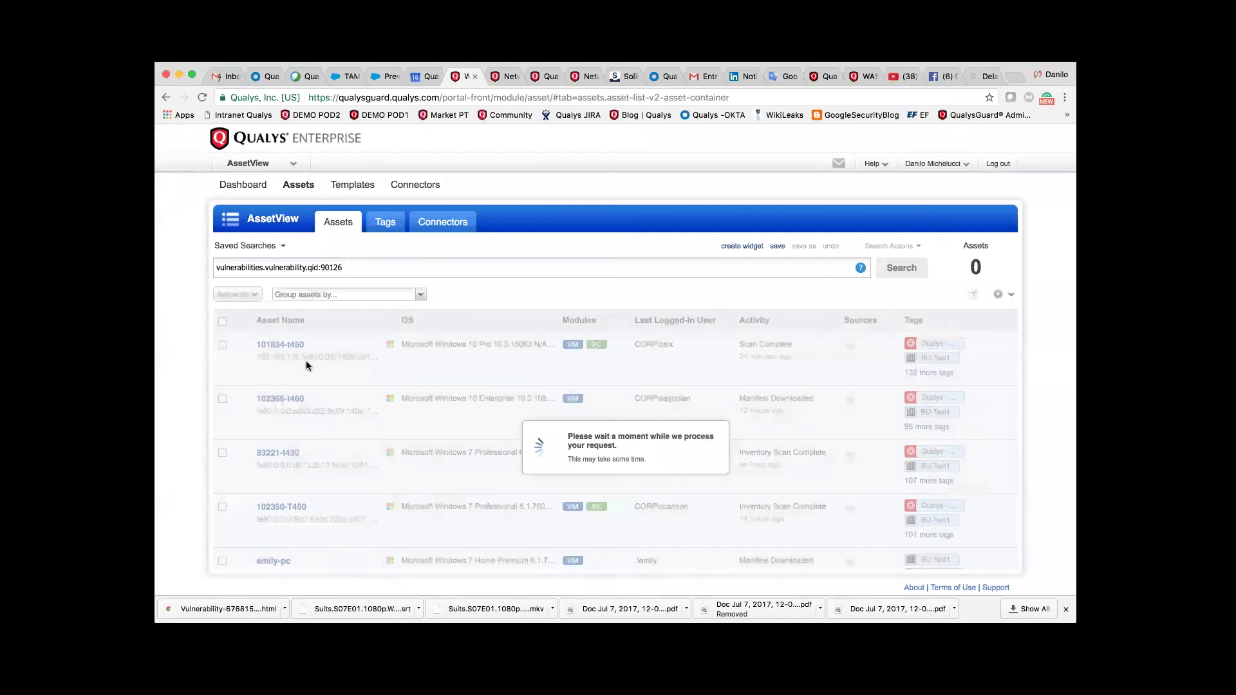
pyautogui.scroll(-2, 451, 434)
pyautogui.scroll(2, 454, 433)
pyautogui.scroll(-2, 486, 473)
pyautogui.scroll(-4, 485, 473)
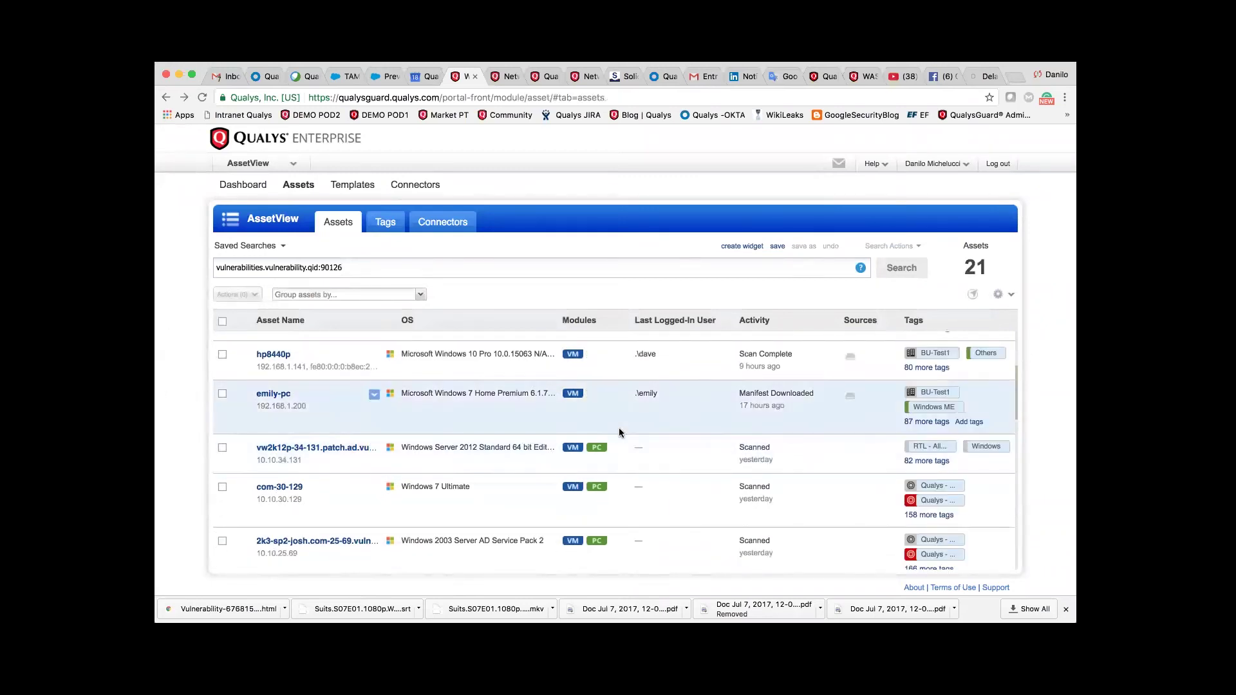
pyautogui.scroll(4, 619, 432)
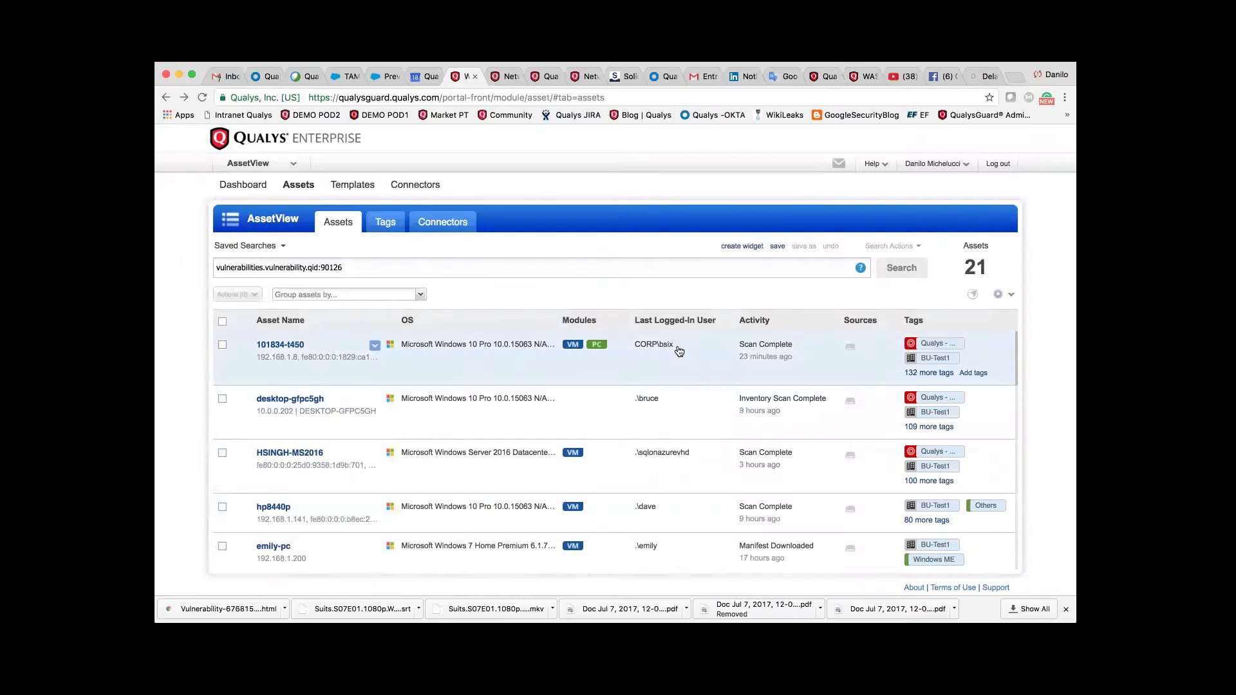
# Highlight the last logged-in user names of the first five assets with pending reboots to review them.
pyautogui.doubleClick(645, 397)
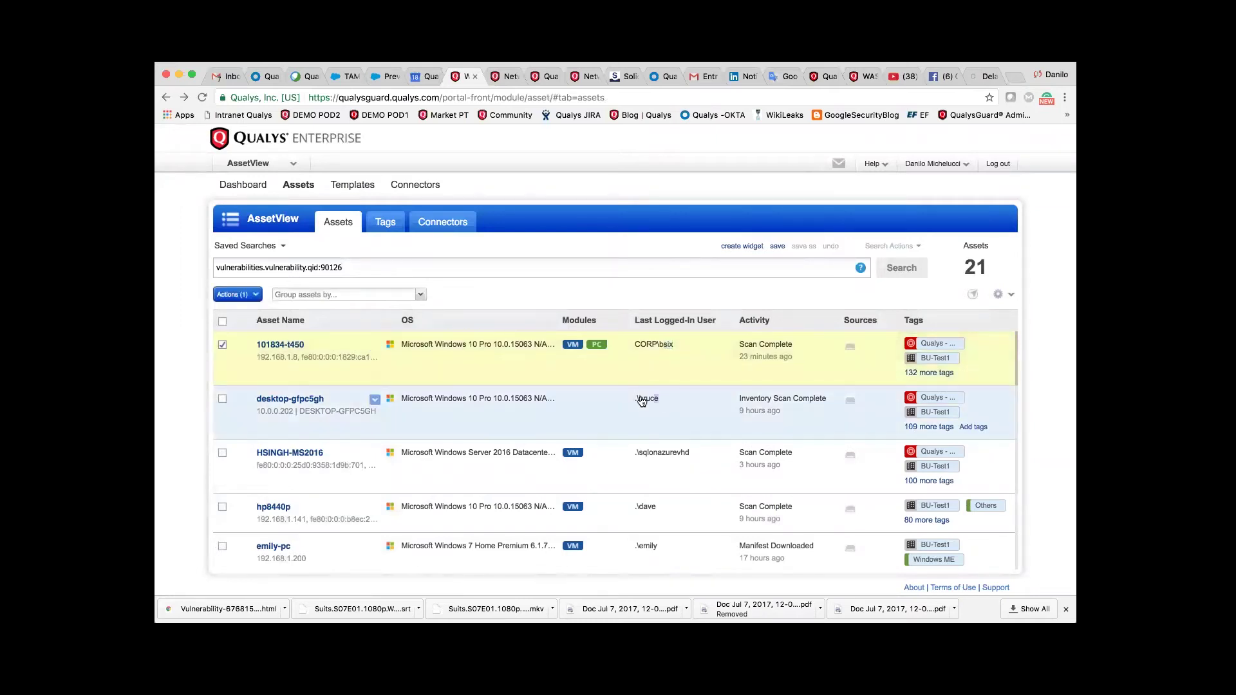
pyautogui.doubleClick(680, 453)
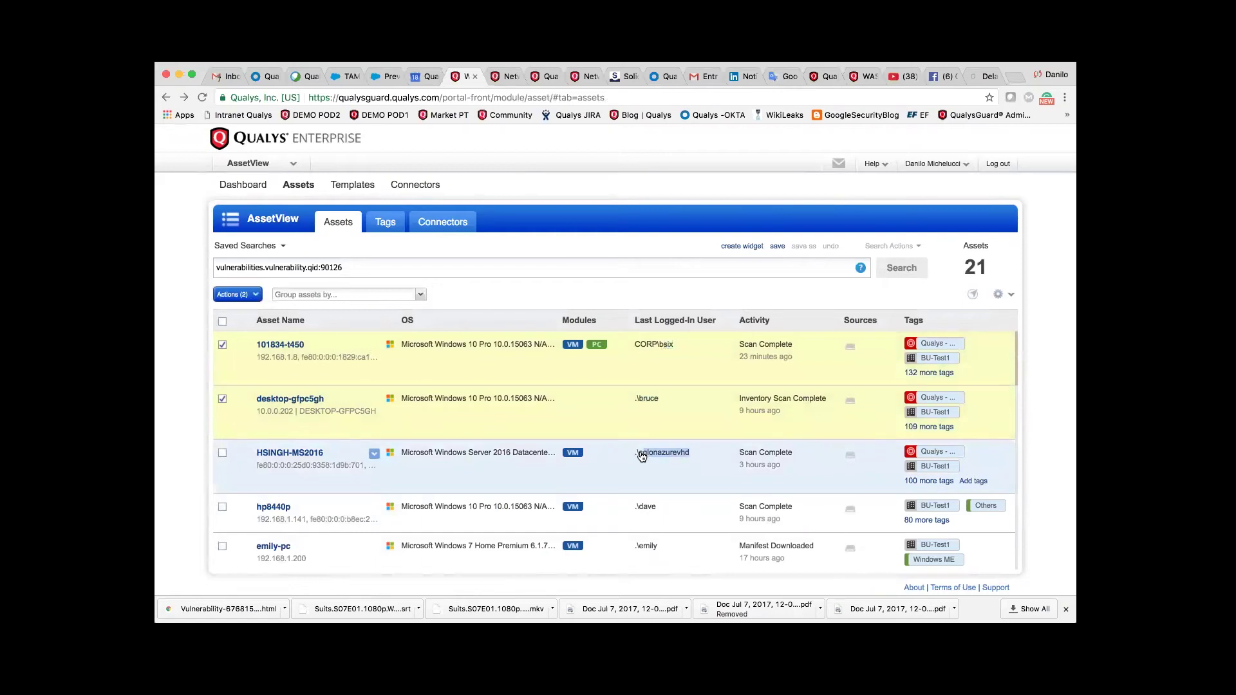
pyautogui.scroll(-3, 655, 438)
pyautogui.doubleClick(643, 424)
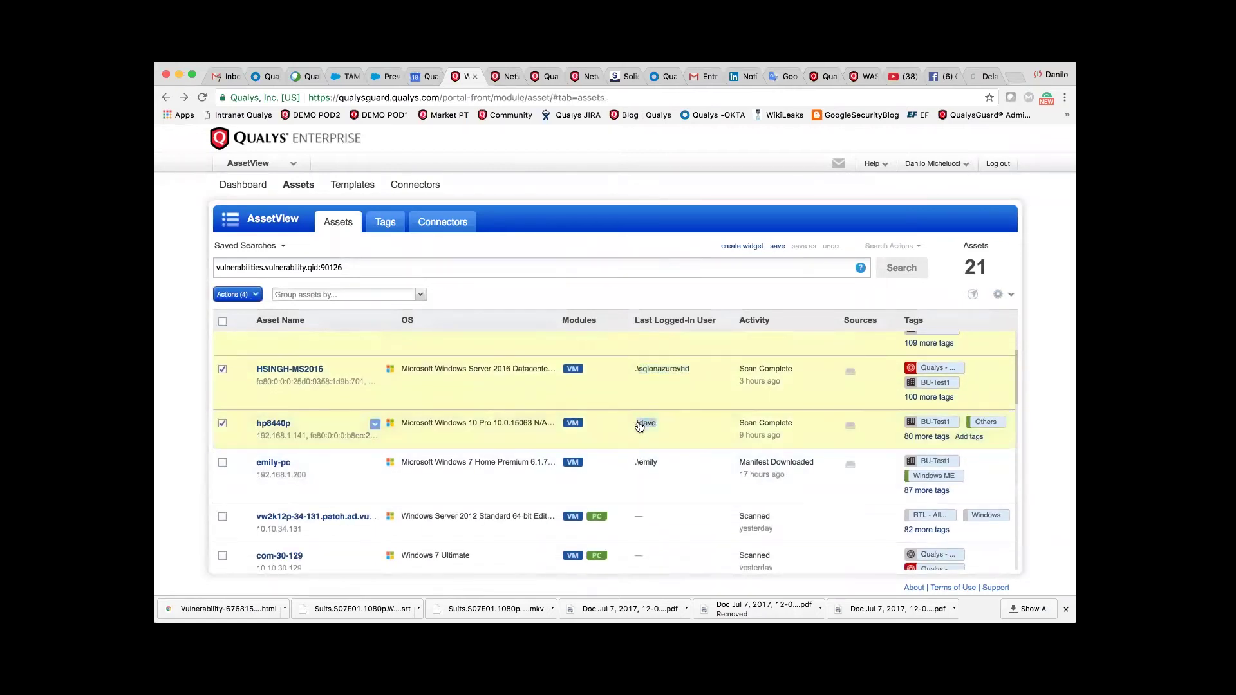
pyautogui.doubleClick(644, 462)
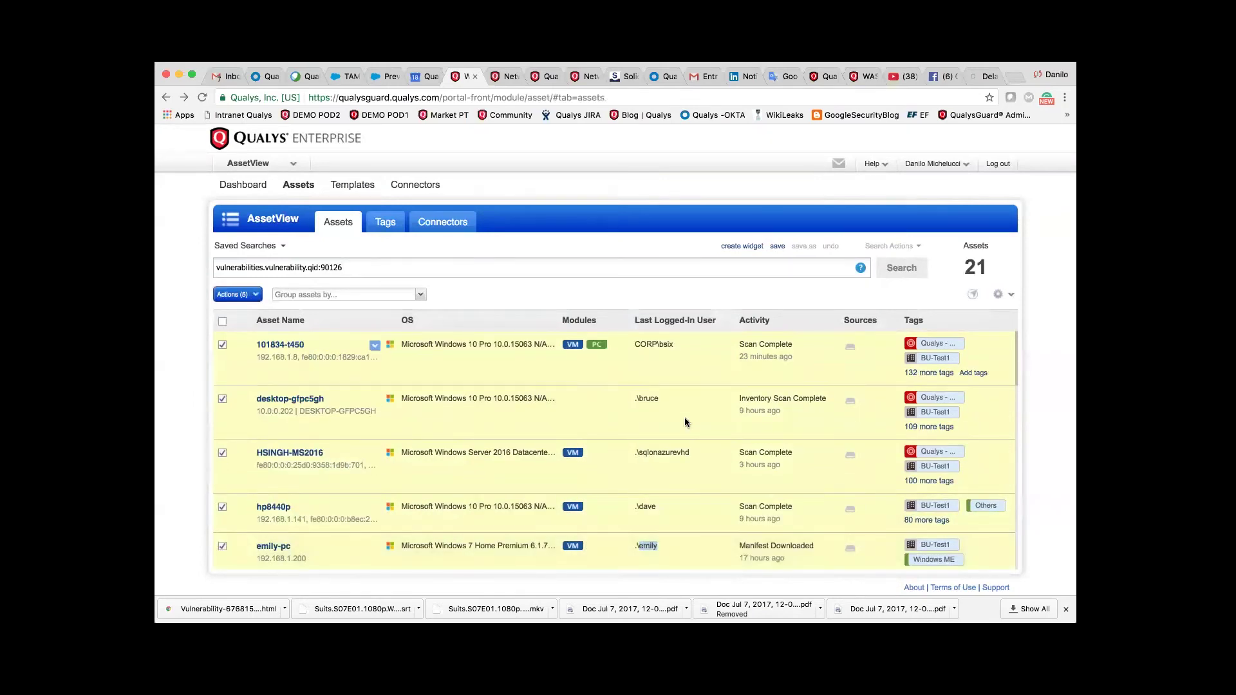
pyautogui.scroll(-1, 676, 399)
pyautogui.scroll(1, 662, 379)
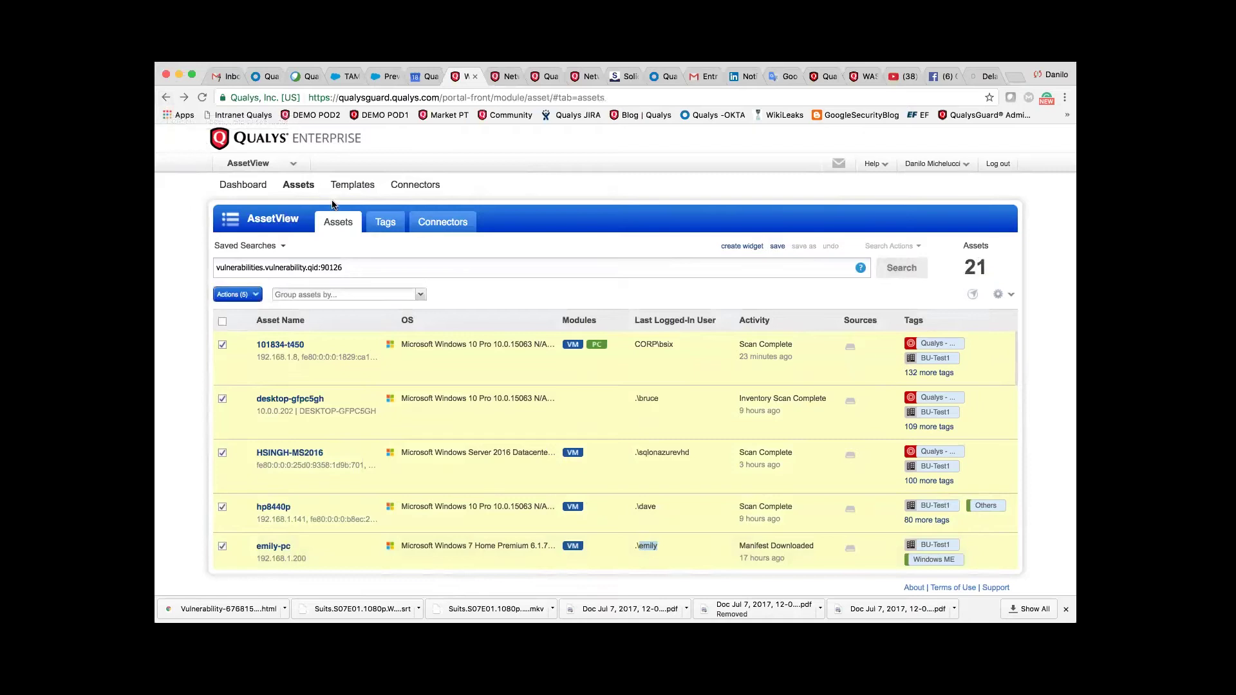
# Return to the Asset Overview dashboard and inspect the Linux 2.4 bar in the Assets with Exploit Available by OS chart.
pyautogui.click(344, 224)
pyautogui.click(257, 187)
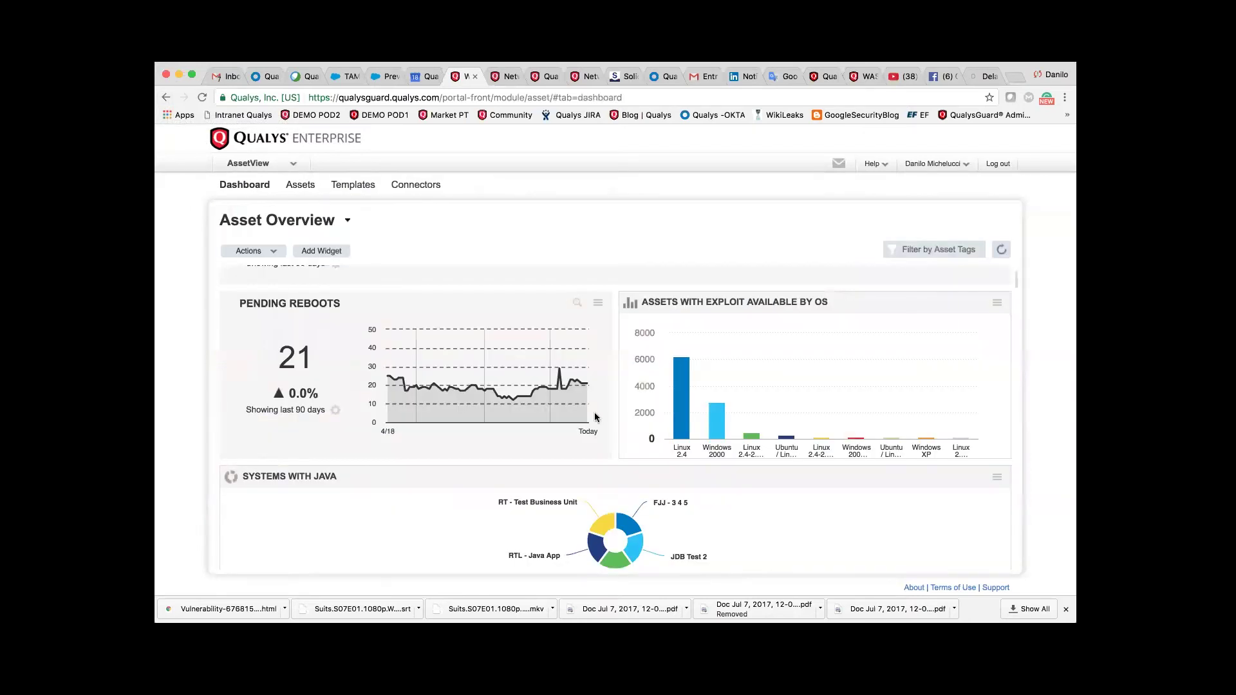
pyautogui.scroll(-1, 762, 368)
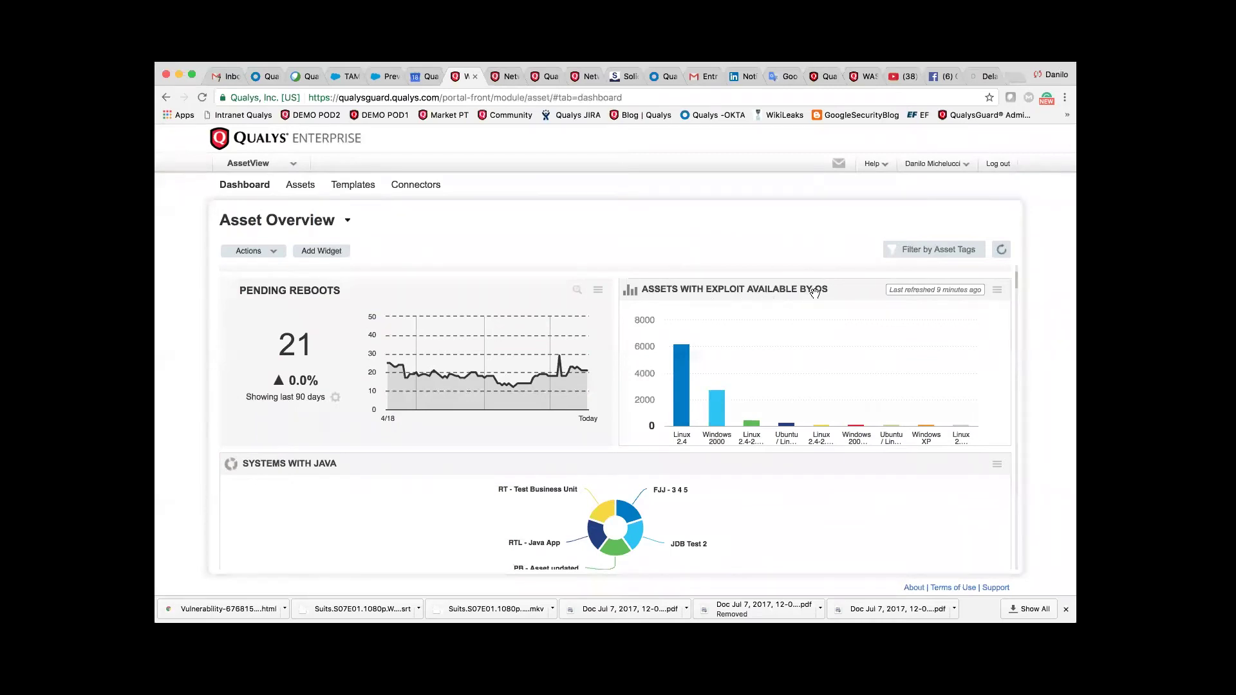
pyautogui.moveTo(686, 415)
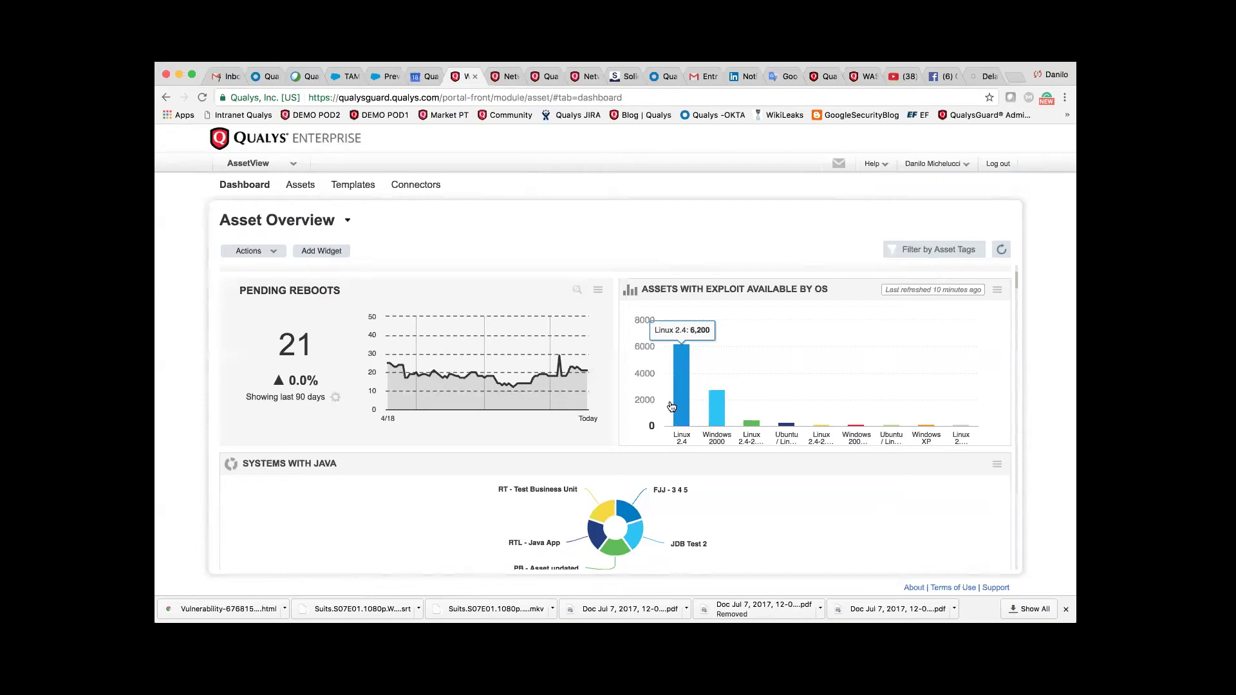
pyautogui.scroll(-1, 671, 406)
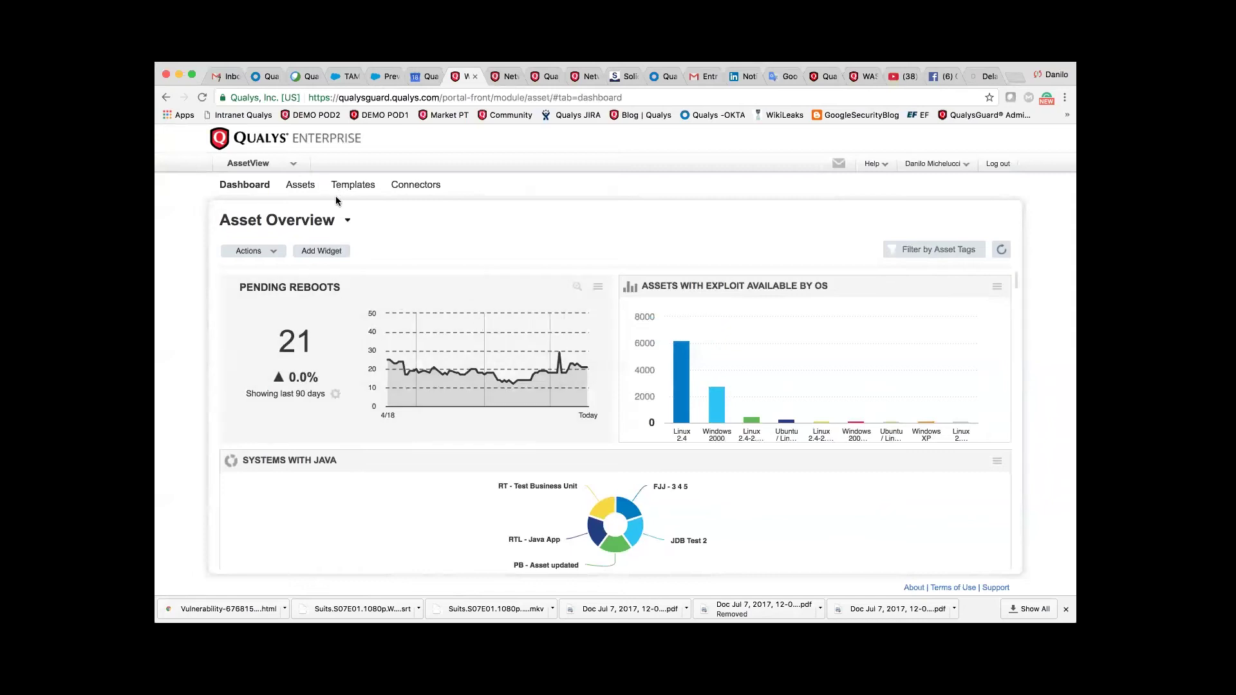
# Browse the active modules and the Asset Overview widgets through CA Not Checked In Over 30 Days, and return to the Java 8 widget.
pyautogui.scroll(-10, 745, 408)
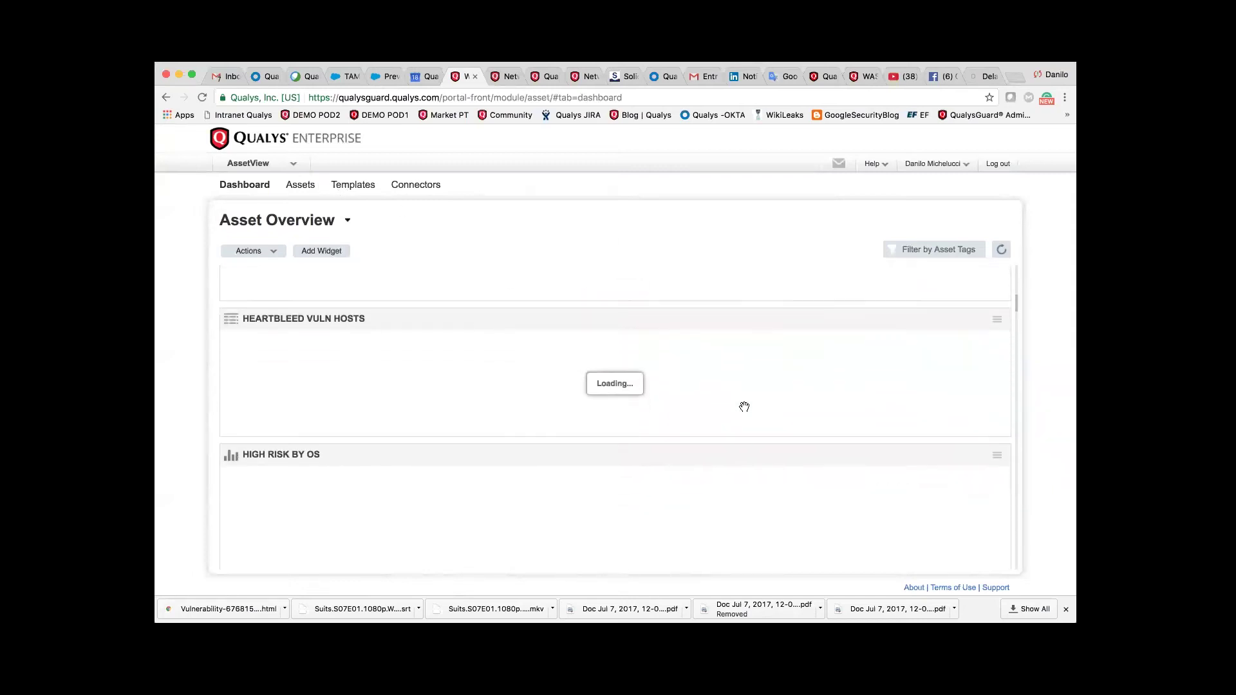
pyautogui.scroll(6, 744, 405)
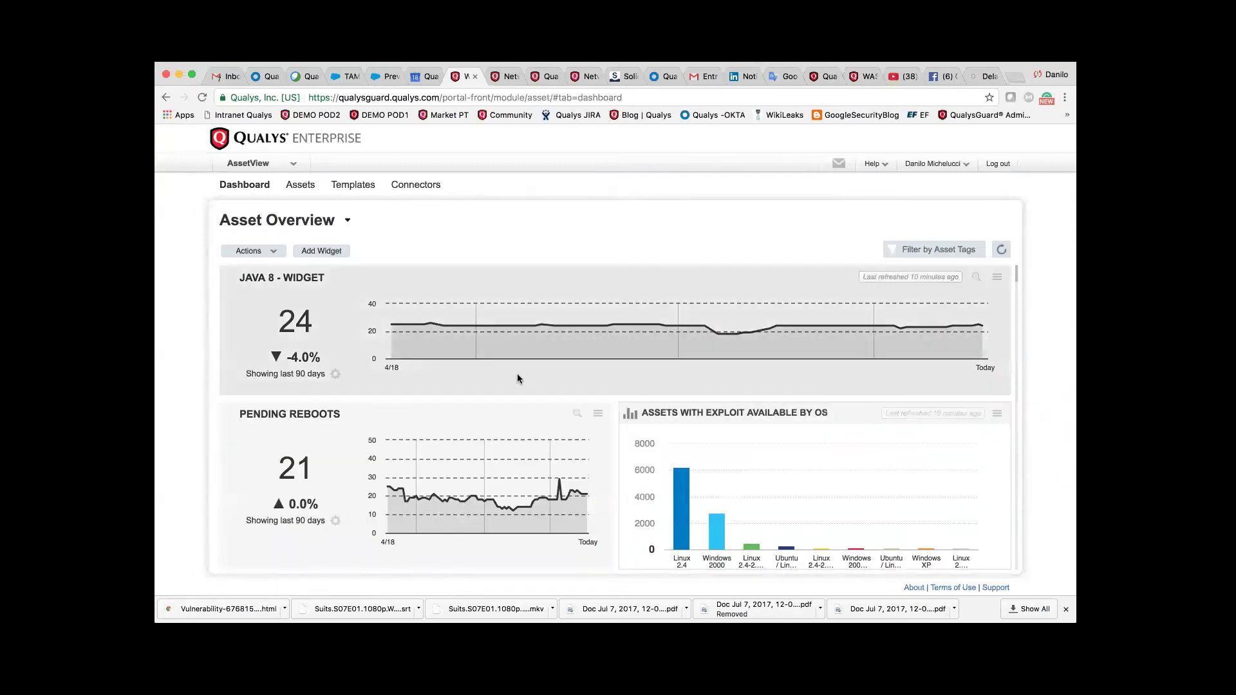
pyautogui.scroll(-1, 516, 373)
pyautogui.click(258, 164)
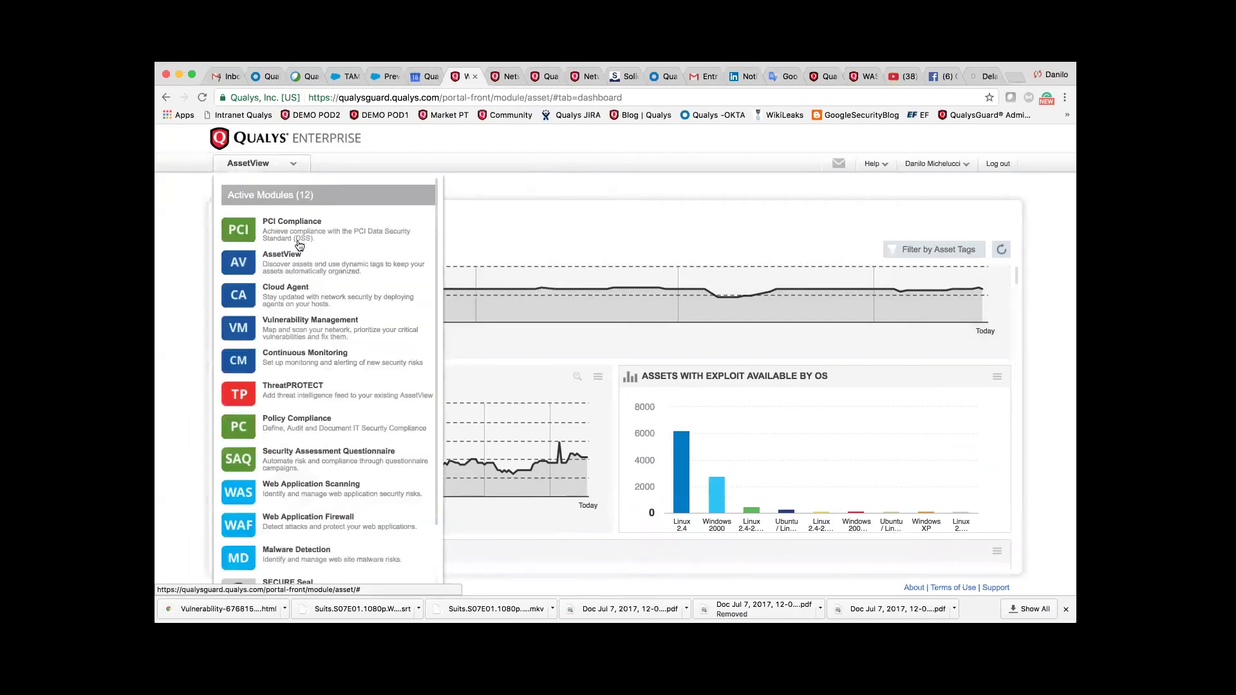
pyautogui.click(534, 238)
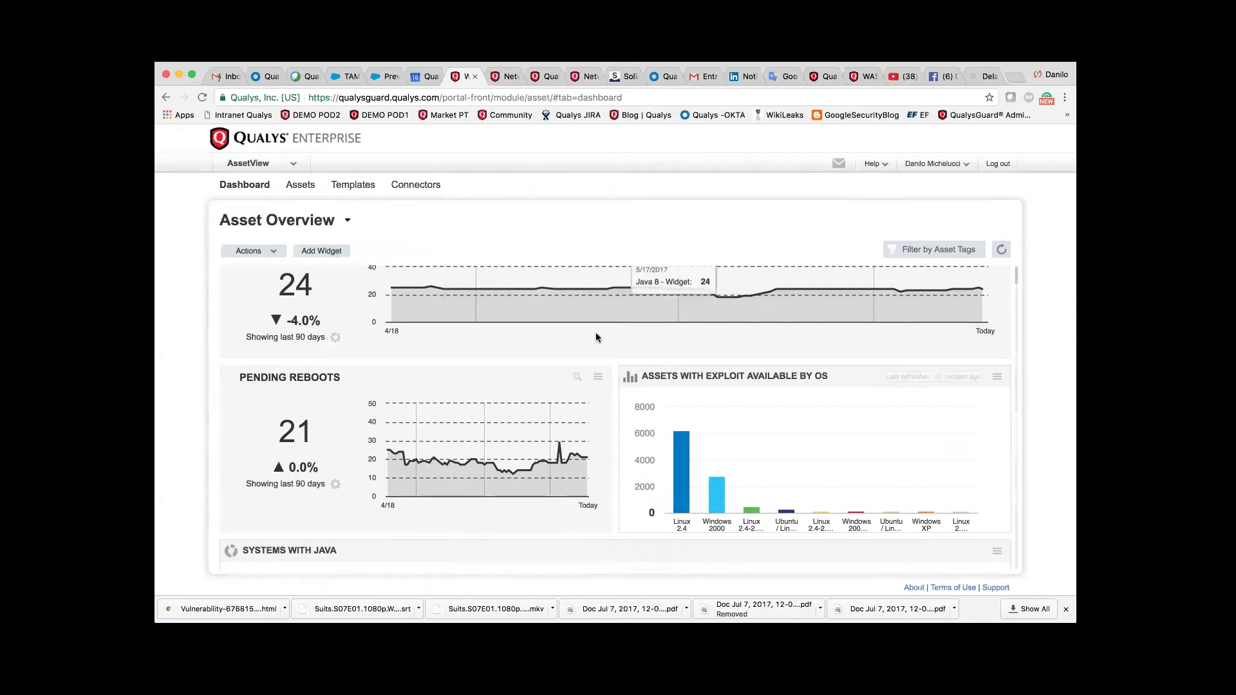
pyautogui.scroll(-5, 596, 332)
pyautogui.scroll(-6, 643, 426)
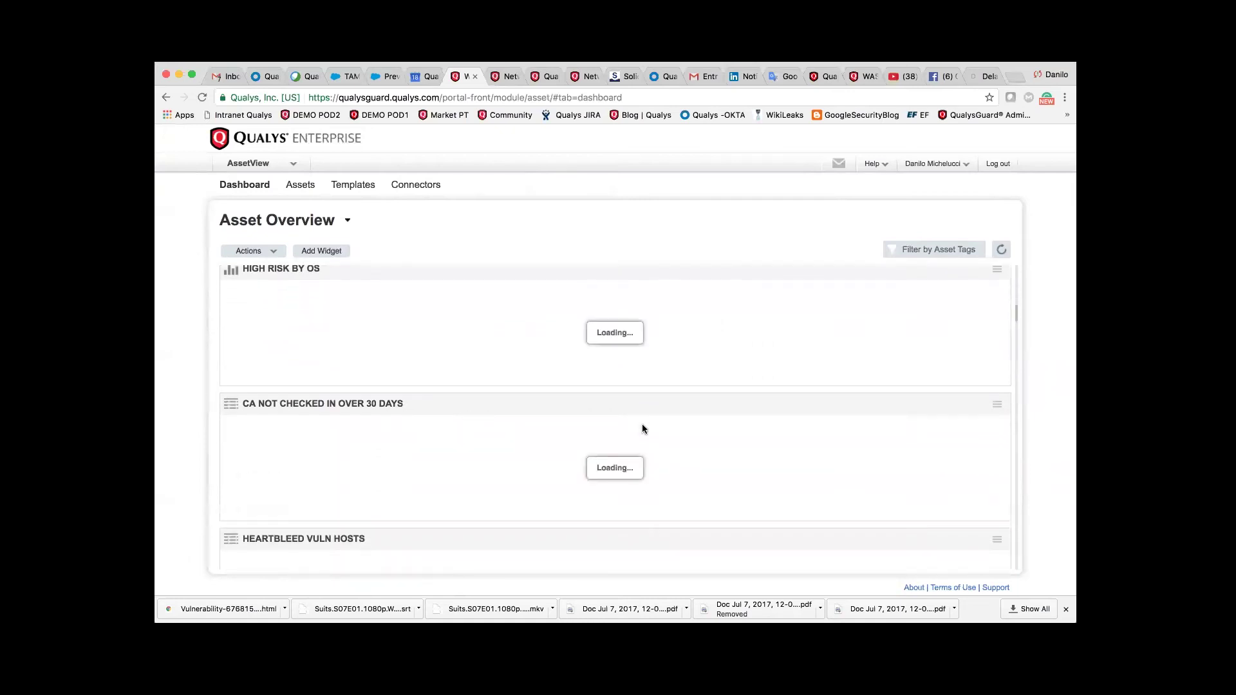
pyautogui.scroll(-1, 642, 427)
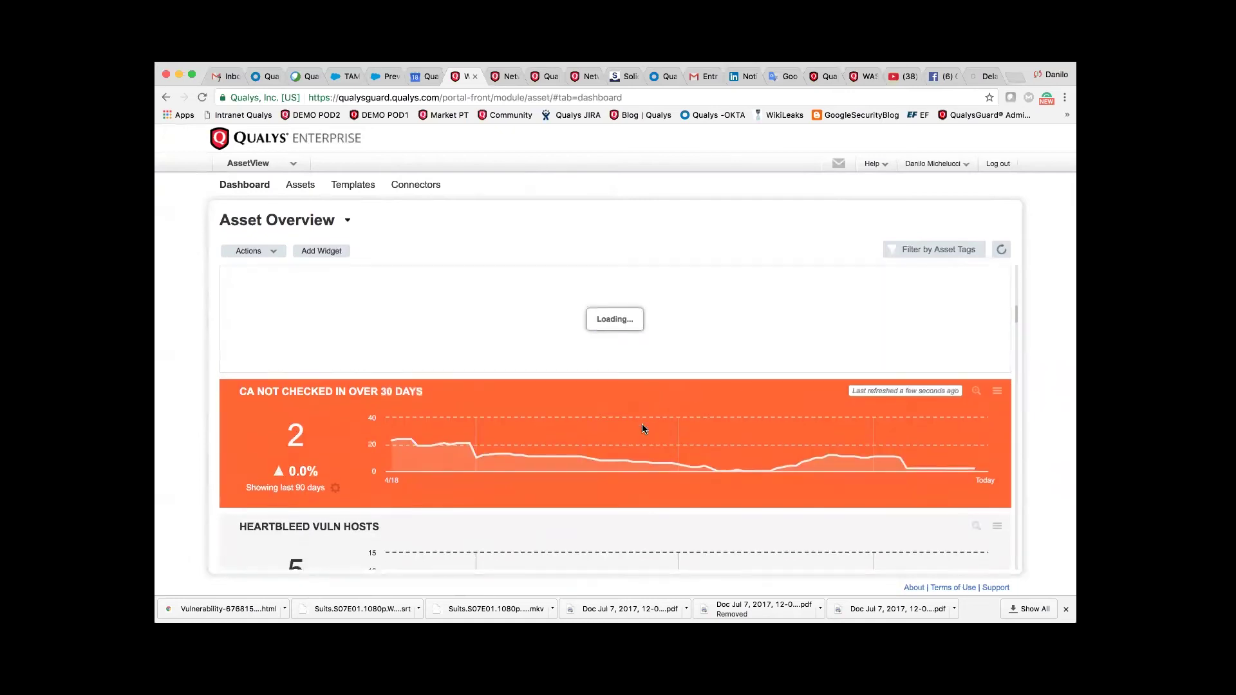
pyautogui.scroll(1, 642, 426)
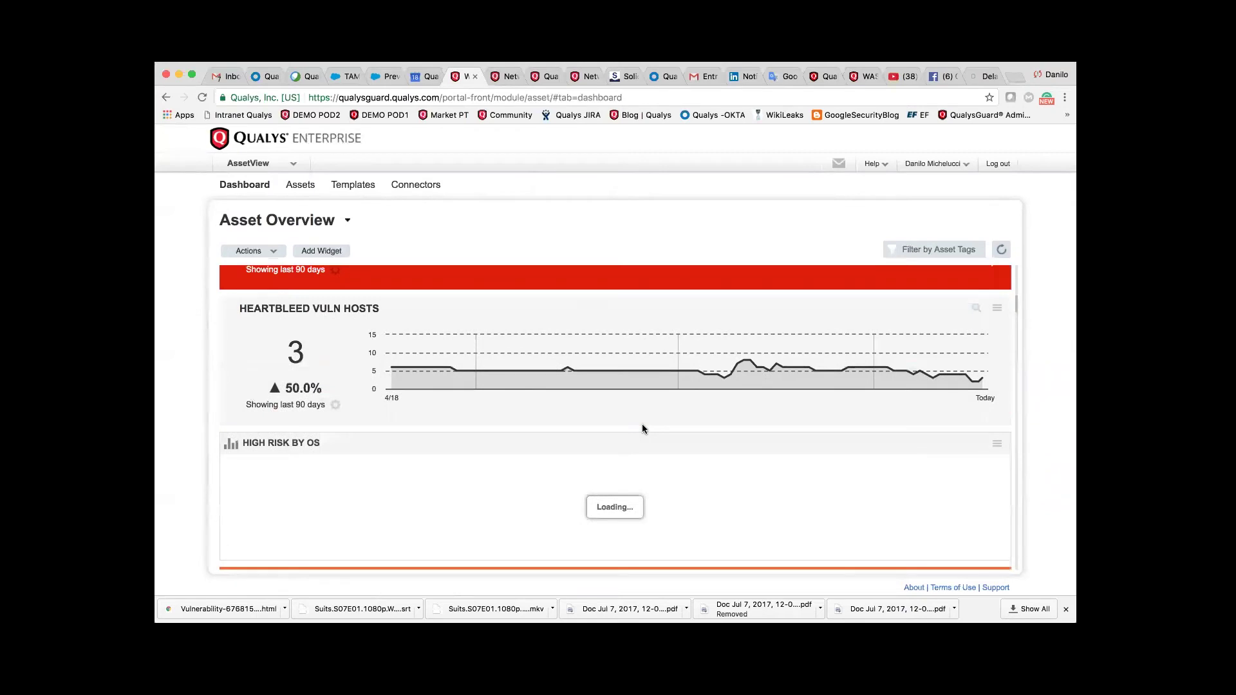
pyautogui.scroll(2, 642, 426)
pyautogui.scroll(3, 644, 426)
pyautogui.scroll(8, 643, 426)
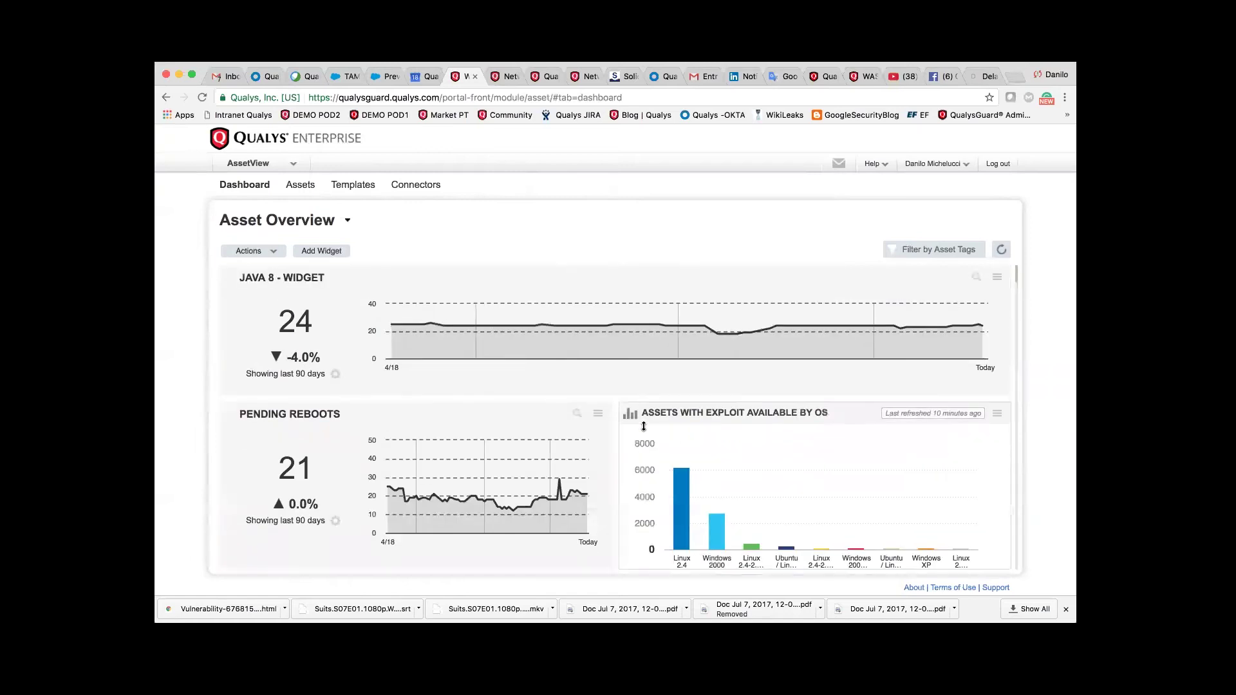
# Reset the asset list to show all assets without a query, and switch to the ThreatPROTECT module.
pyautogui.click(305, 187)
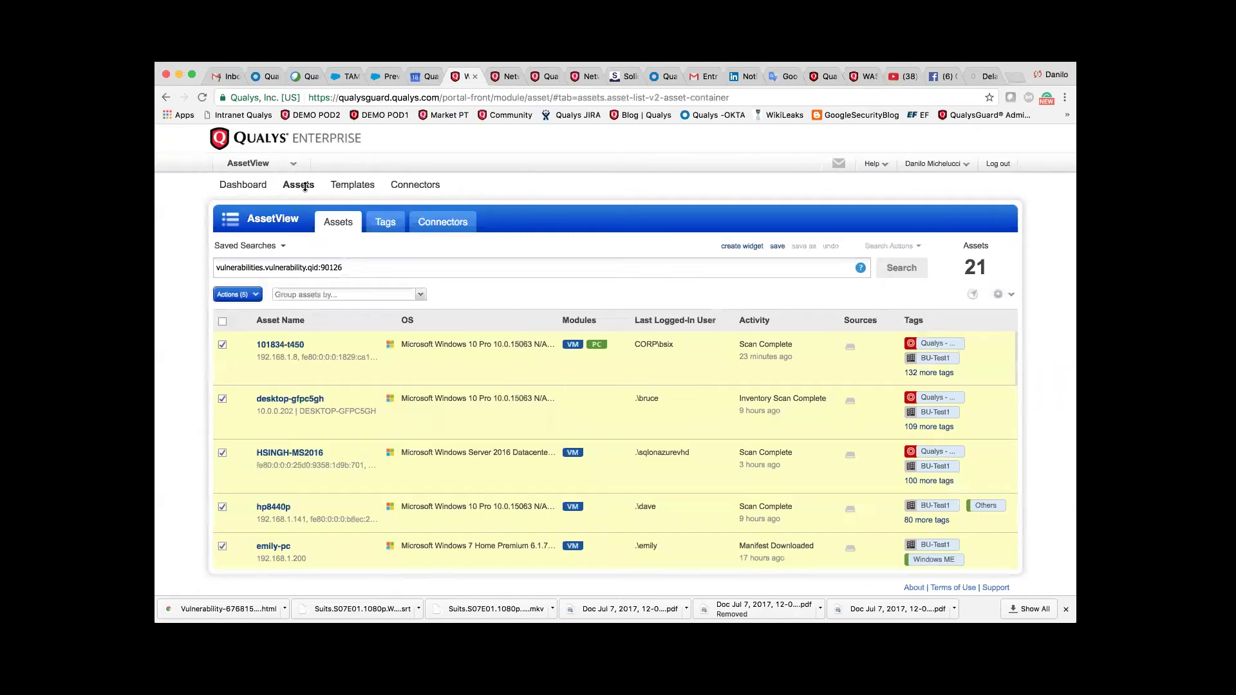
pyautogui.click(305, 187)
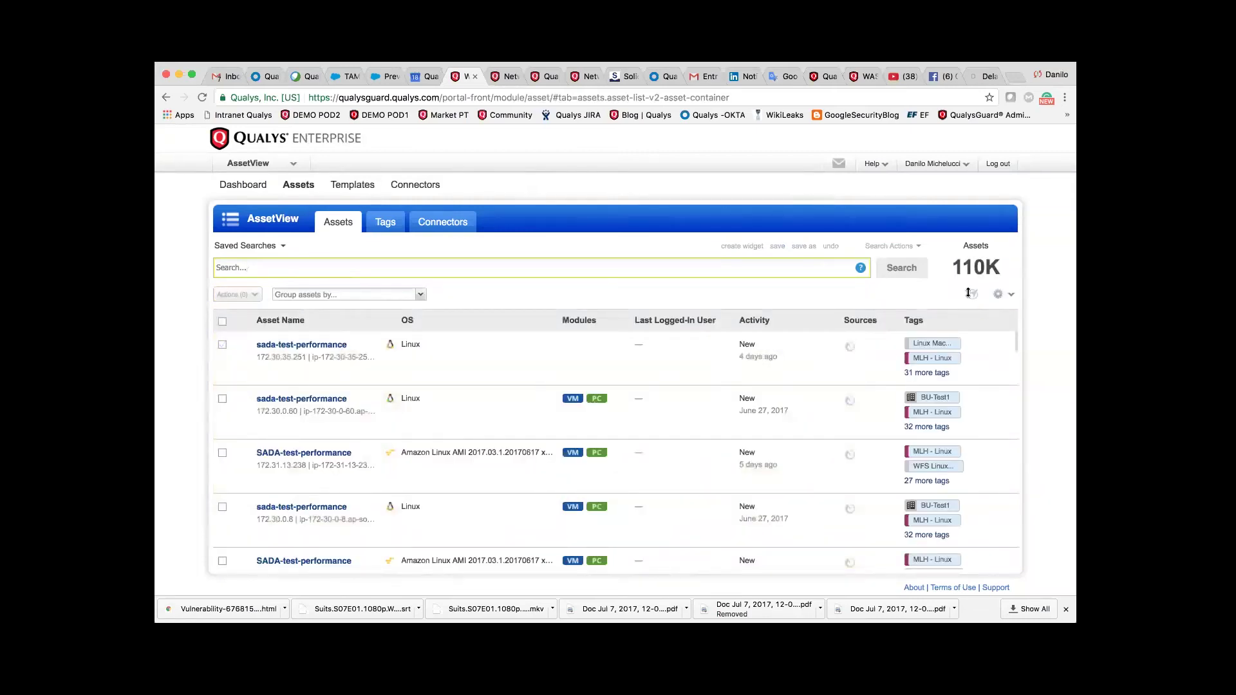
pyautogui.click(296, 166)
pyautogui.click(295, 391)
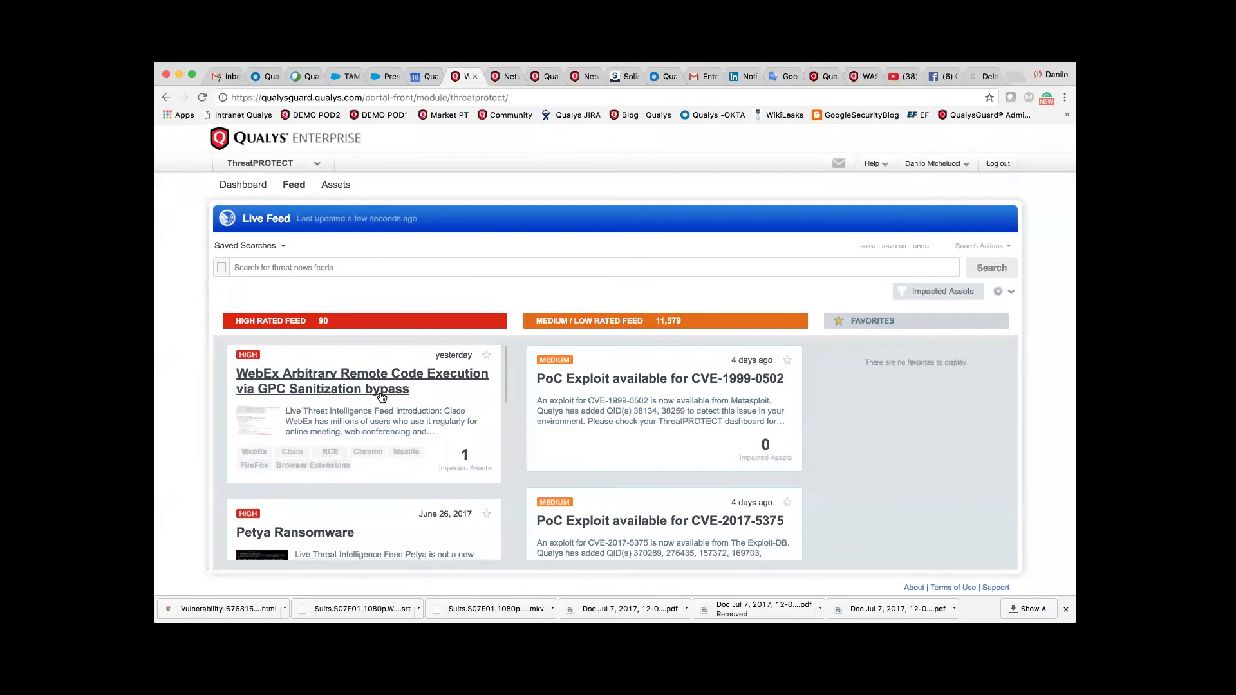
# Look through the high rated threats in the Live Feed as far as Stack-Clash Vulnerability and return to the Petya Ransomware entry.
pyautogui.scroll(-2, 430, 434)
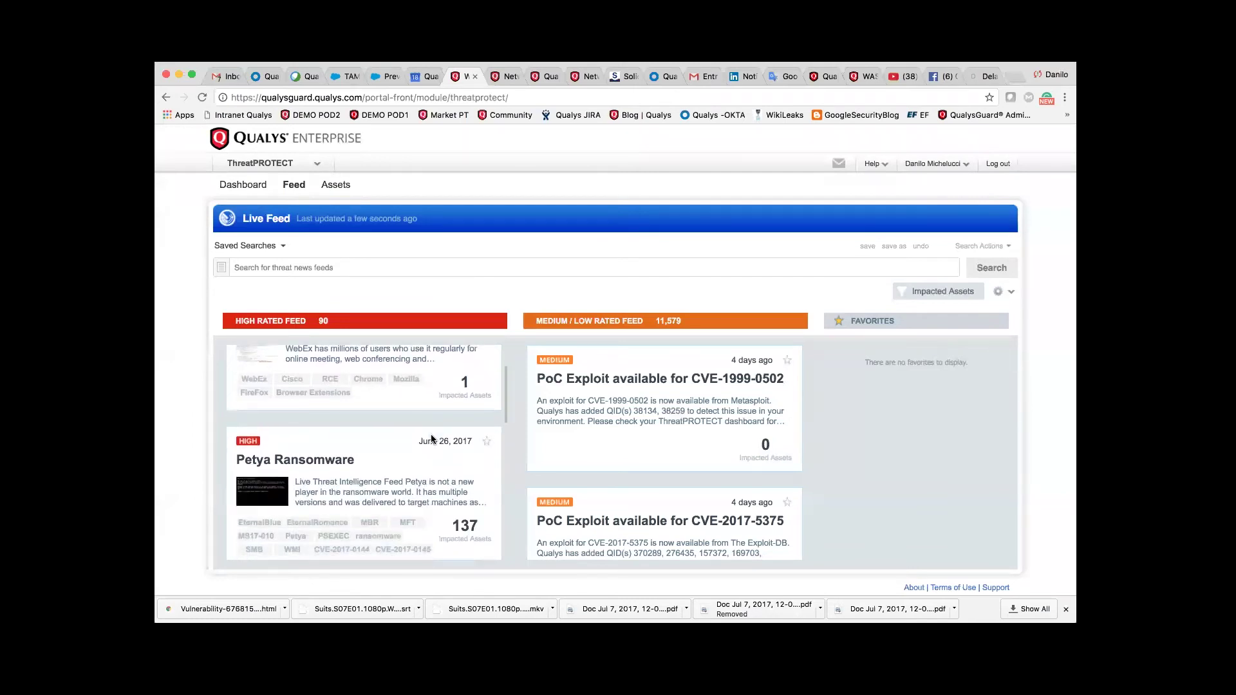
pyautogui.scroll(-5, 431, 439)
pyautogui.scroll(-3, 433, 440)
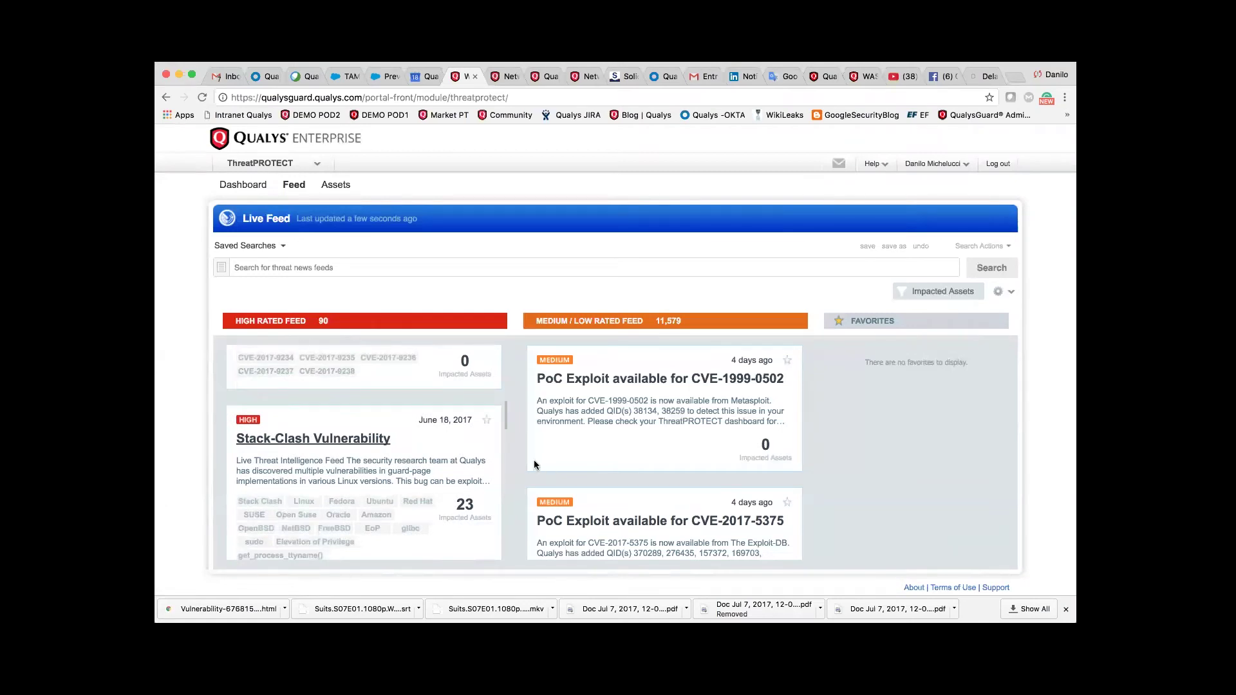
pyautogui.scroll(2, 464, 430)
pyautogui.scroll(5, 464, 428)
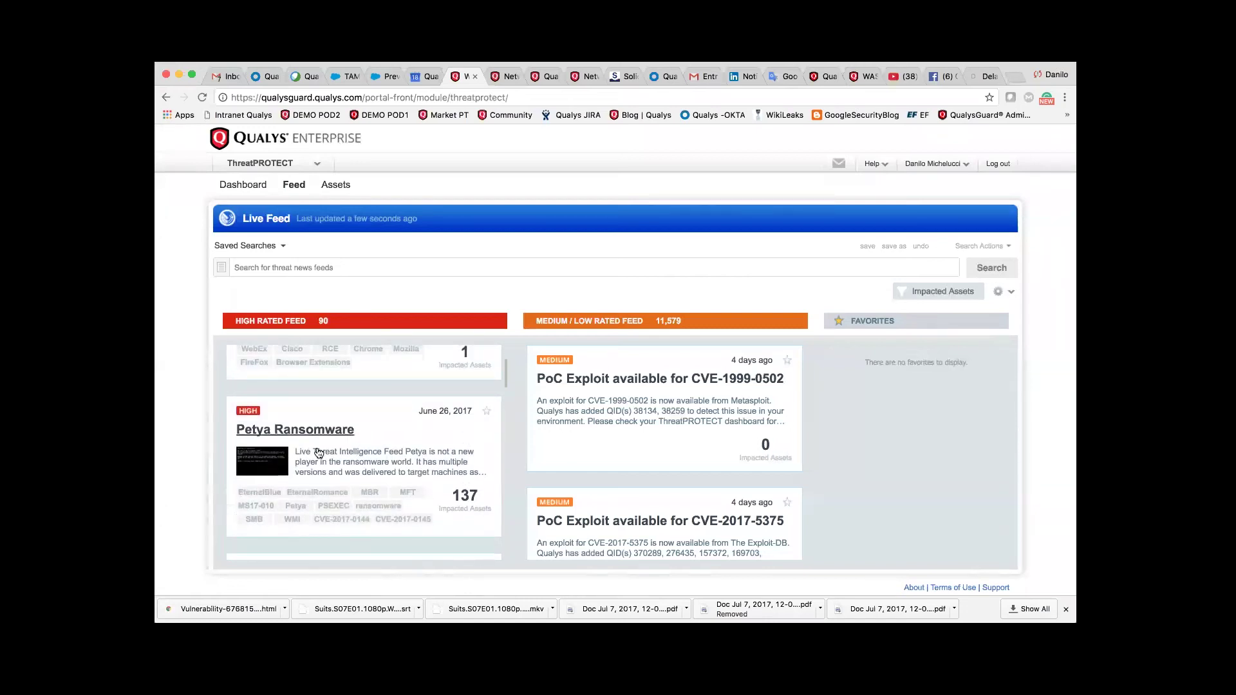
pyautogui.scroll(-1, 342, 454)
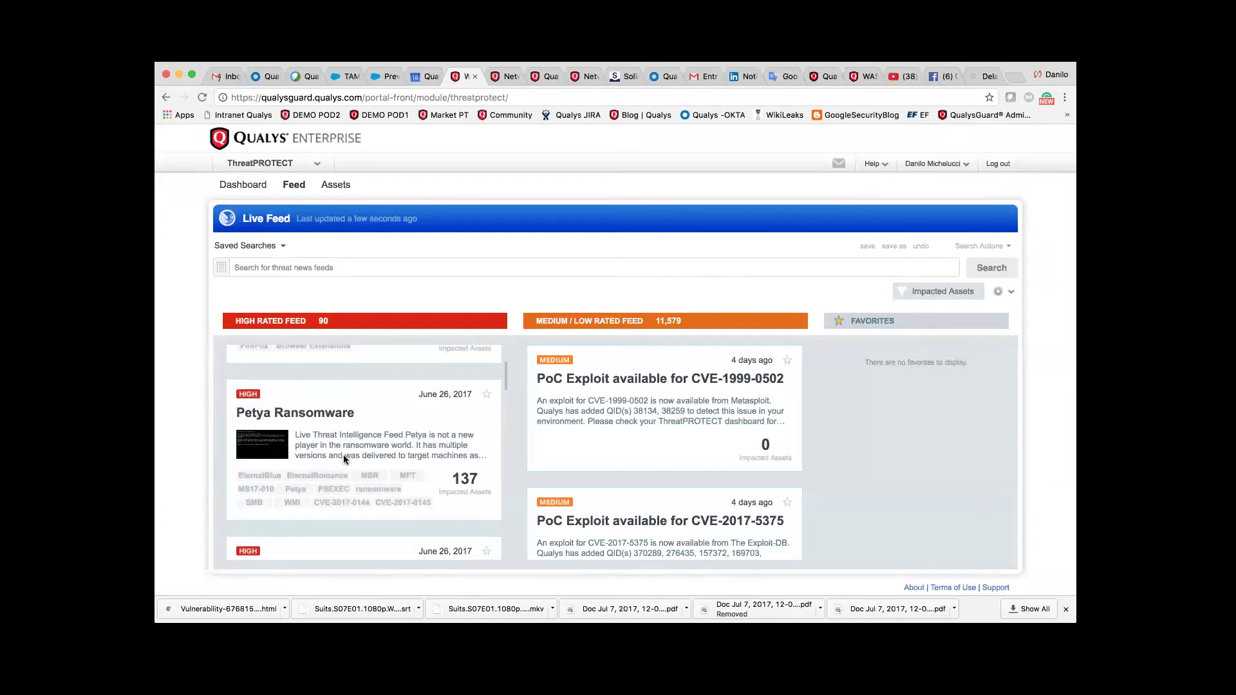
# Open the assets impacted by Petya Ransomware, highlight the asset total, and look through the list.
pyautogui.click(460, 478)
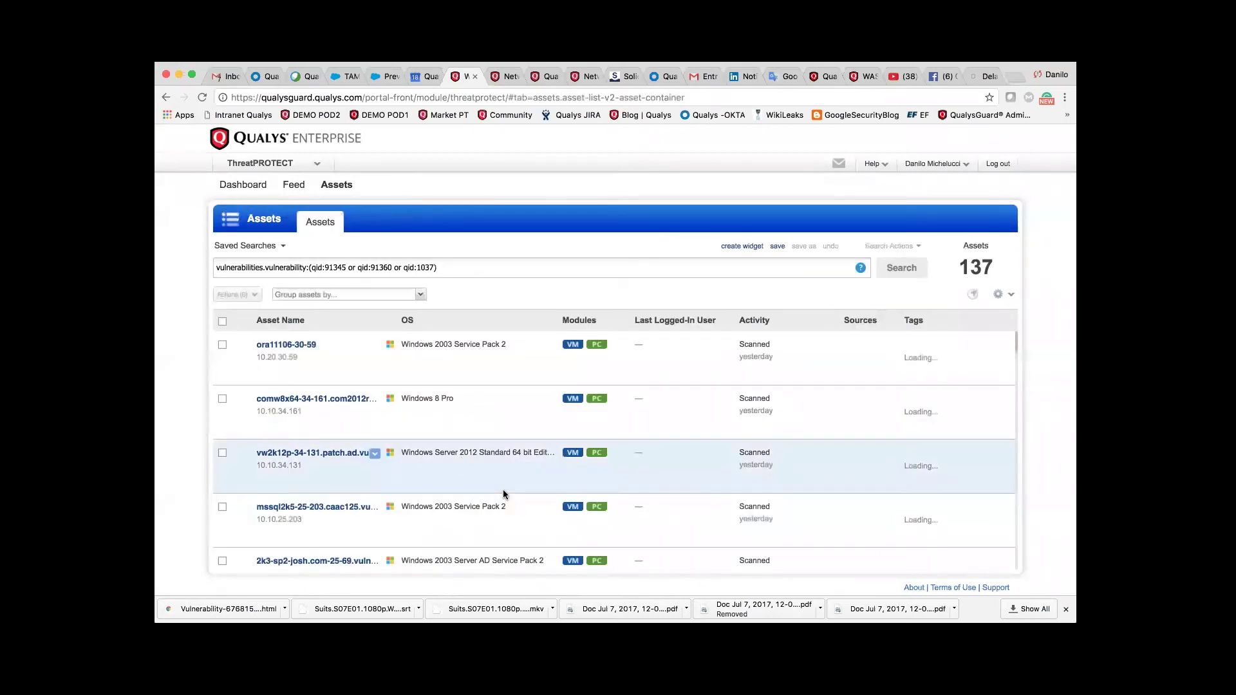
pyautogui.doubleClick(976, 267)
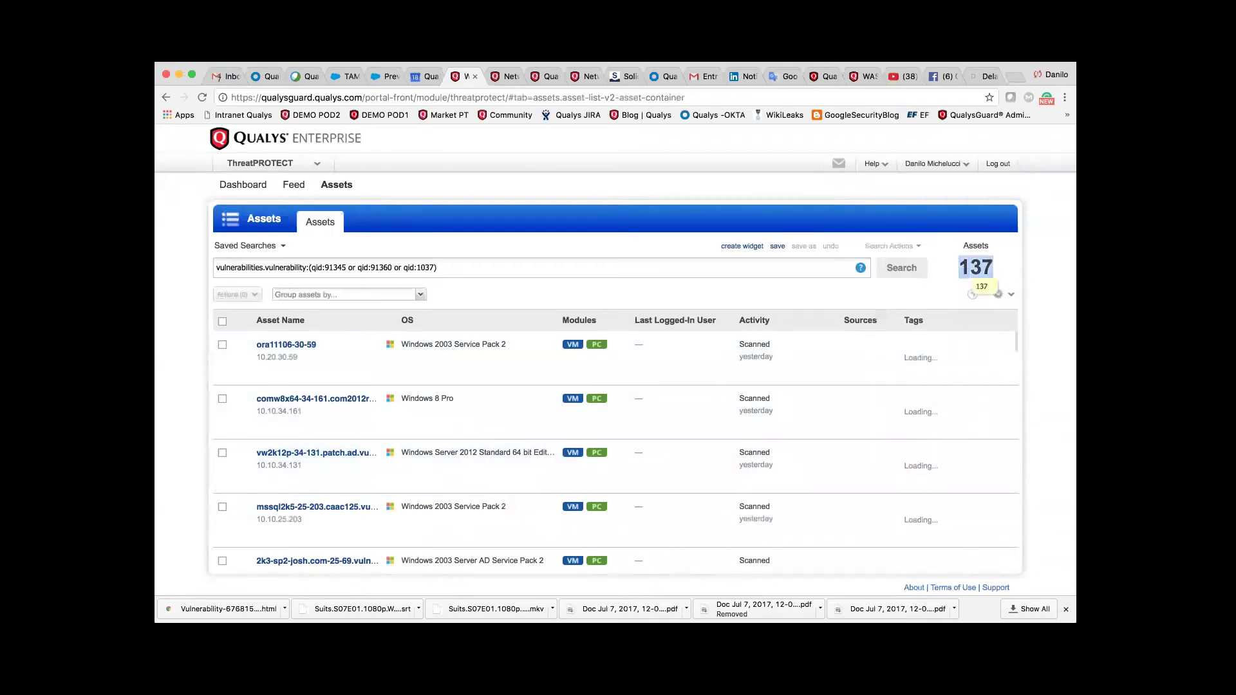
pyautogui.scroll(-6, 459, 449)
pyautogui.scroll(-8, 460, 441)
pyautogui.scroll(-8, 460, 441)
# Return to the Live Feed and open the Petya Ransomware article.
pyautogui.click(166, 98)
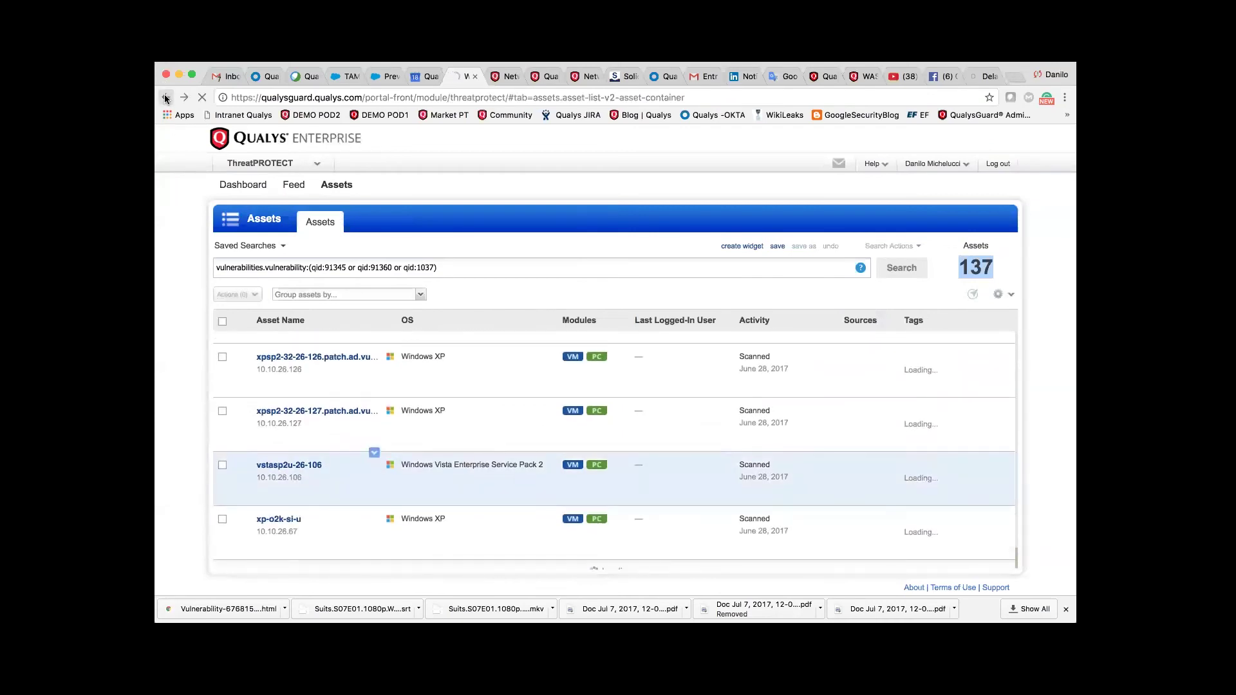
pyautogui.click(294, 185)
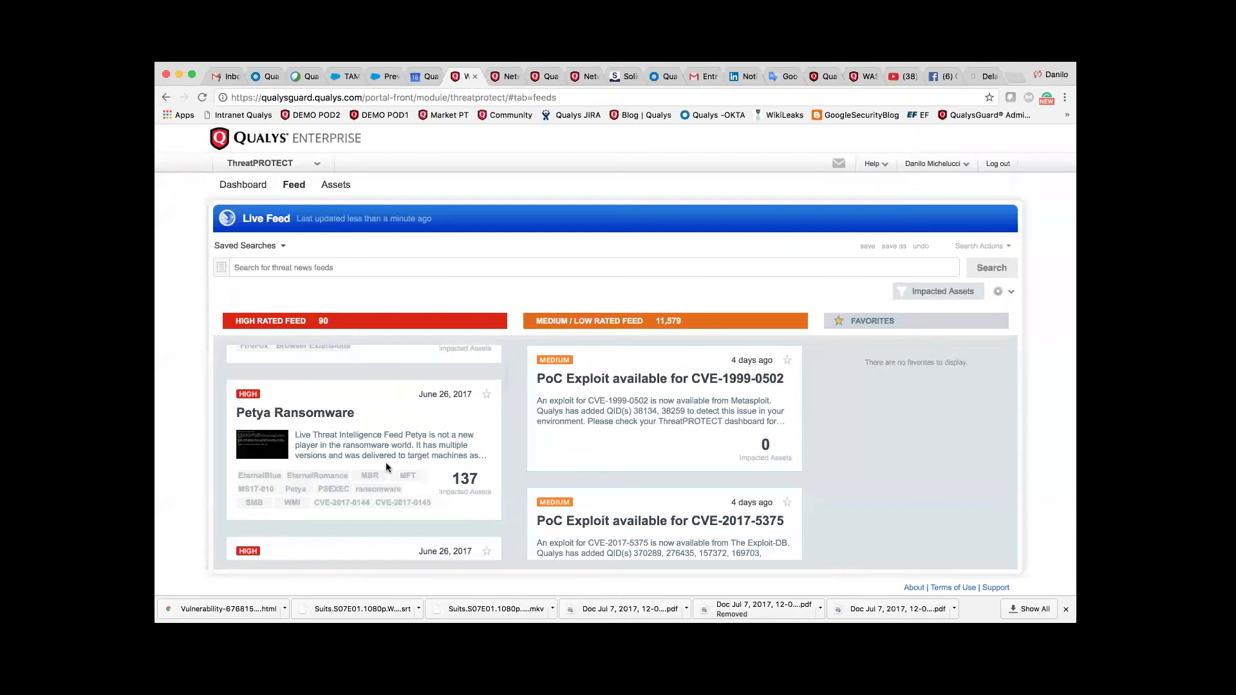
pyautogui.click(322, 413)
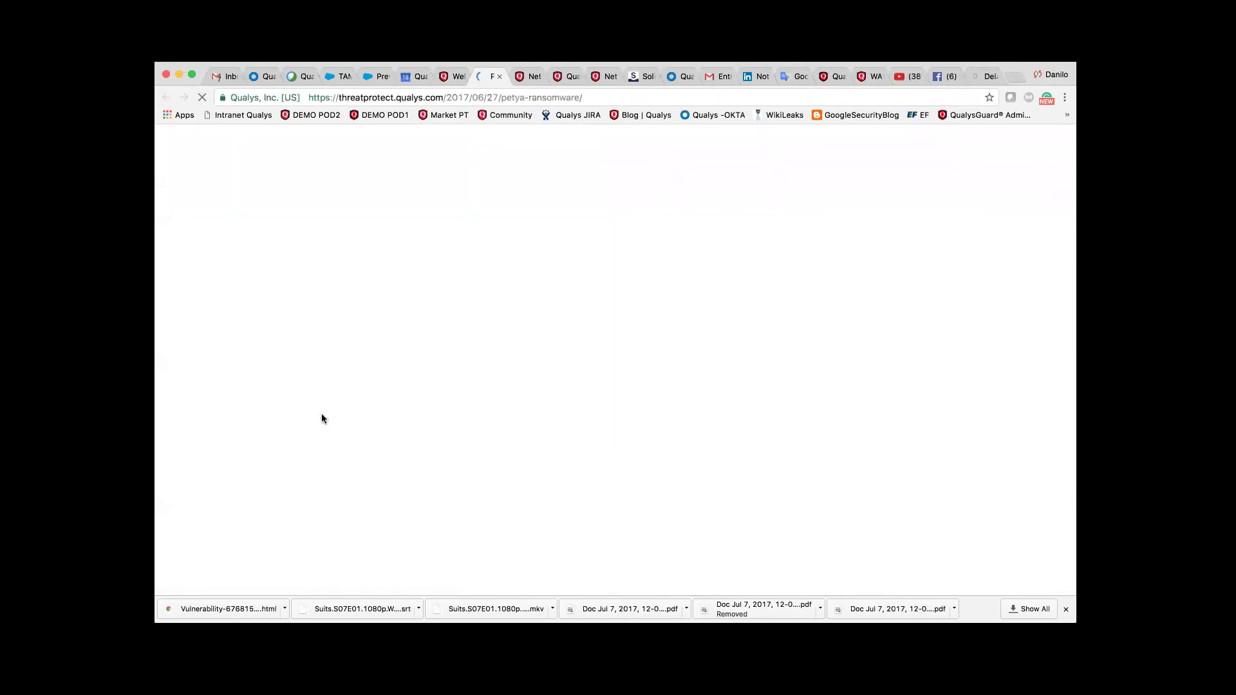
# Read through the Petya Ransomware article from the encryption details and ransom note to the Mitigation and References sections.
pyautogui.scroll(-3, 321, 418)
pyautogui.scroll(-8, 322, 418)
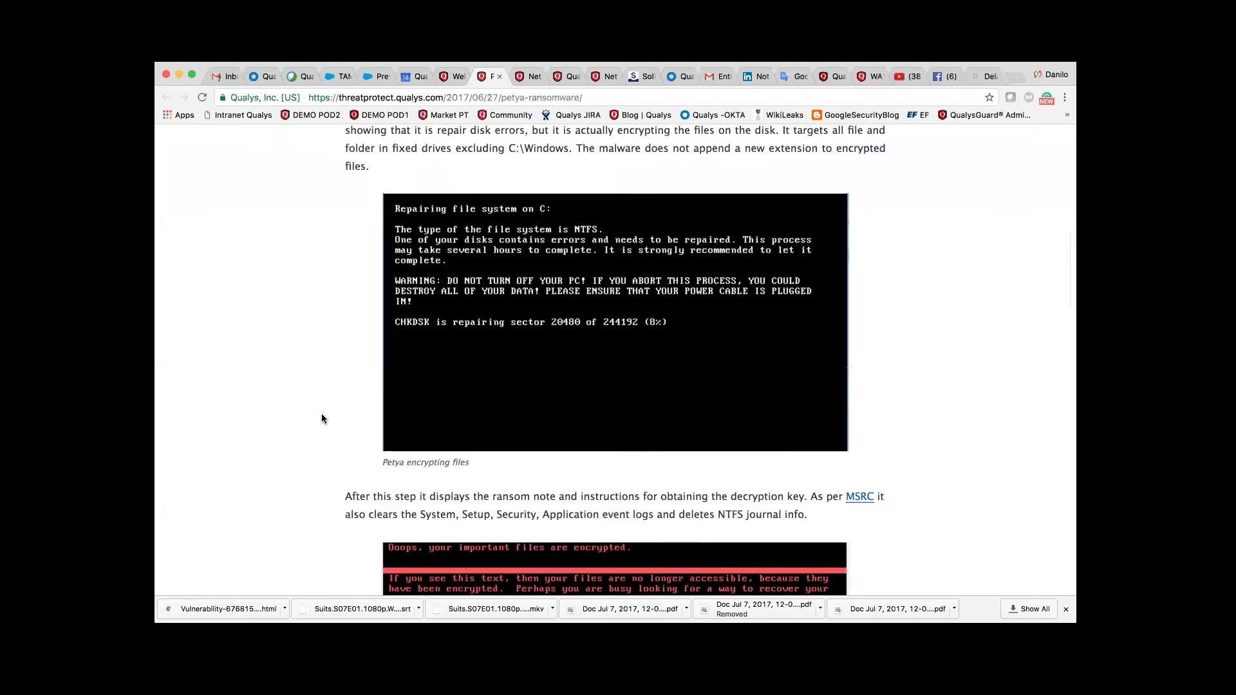
pyautogui.scroll(-6, 322, 418)
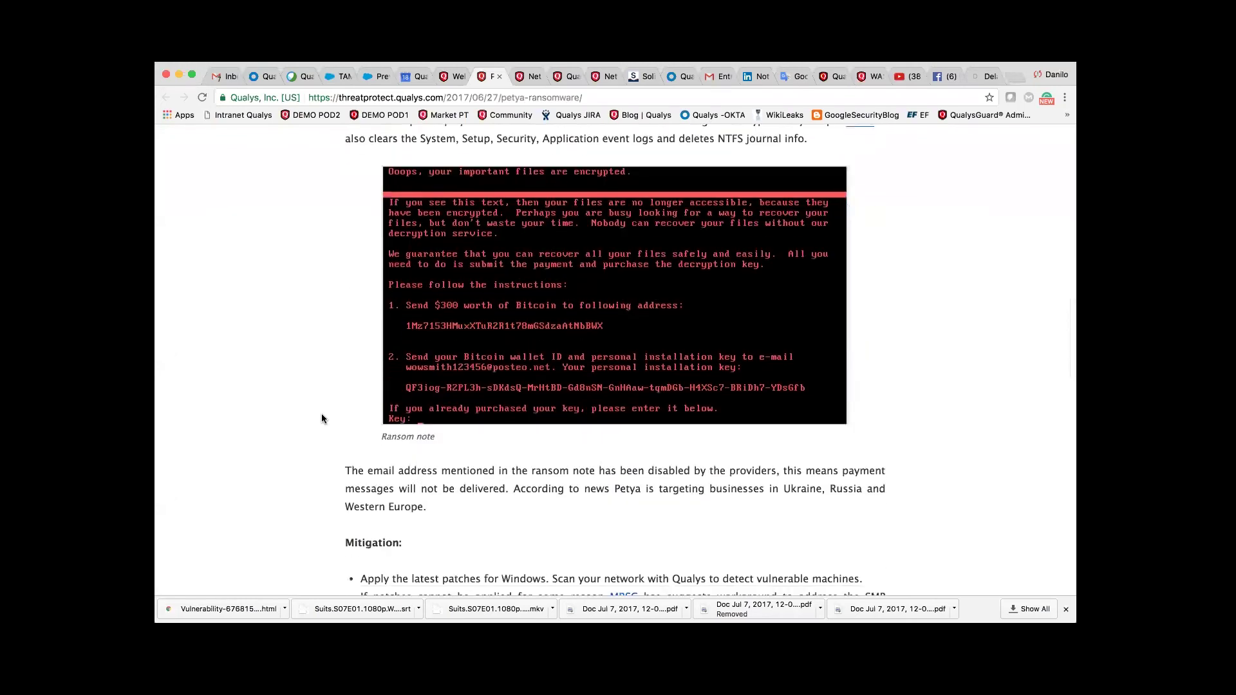
pyautogui.scroll(-5, 322, 418)
pyautogui.moveTo(345, 227); pyautogui.dragTo(322, 419)
pyautogui.moveTo(442, 407); pyautogui.dragTo(523, 424)
pyautogui.click(525, 500)
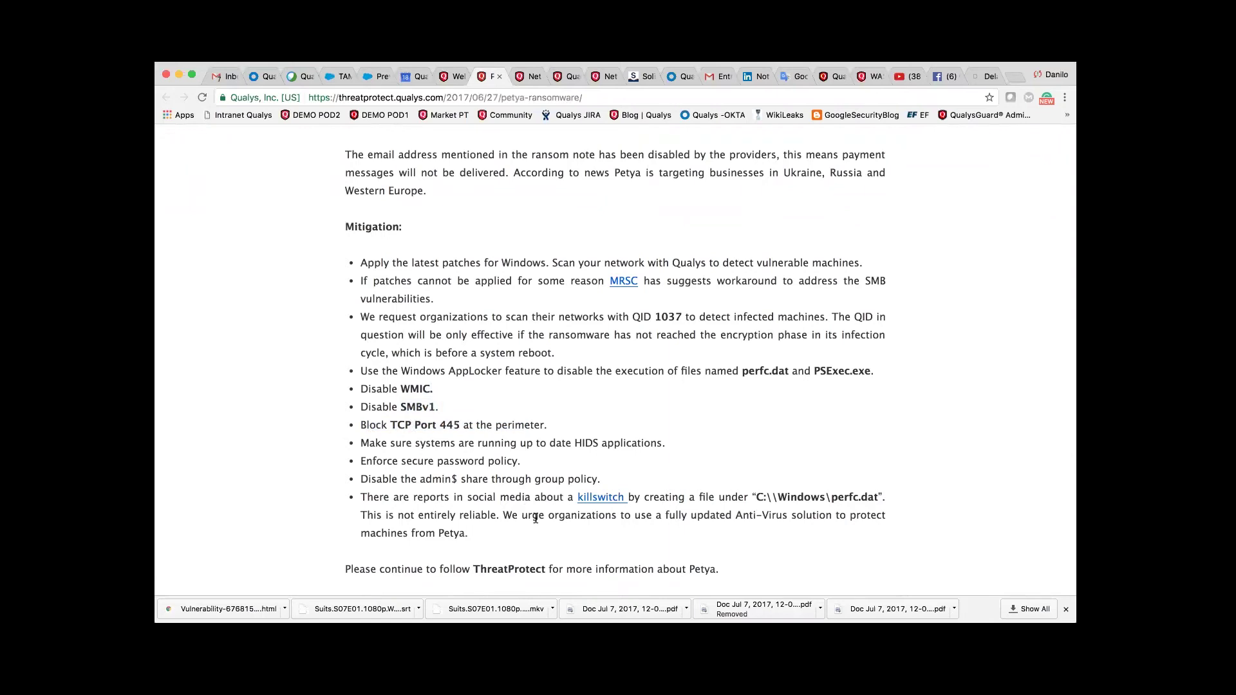
pyautogui.scroll(-3, 536, 518)
pyautogui.scroll(-1, 542, 456)
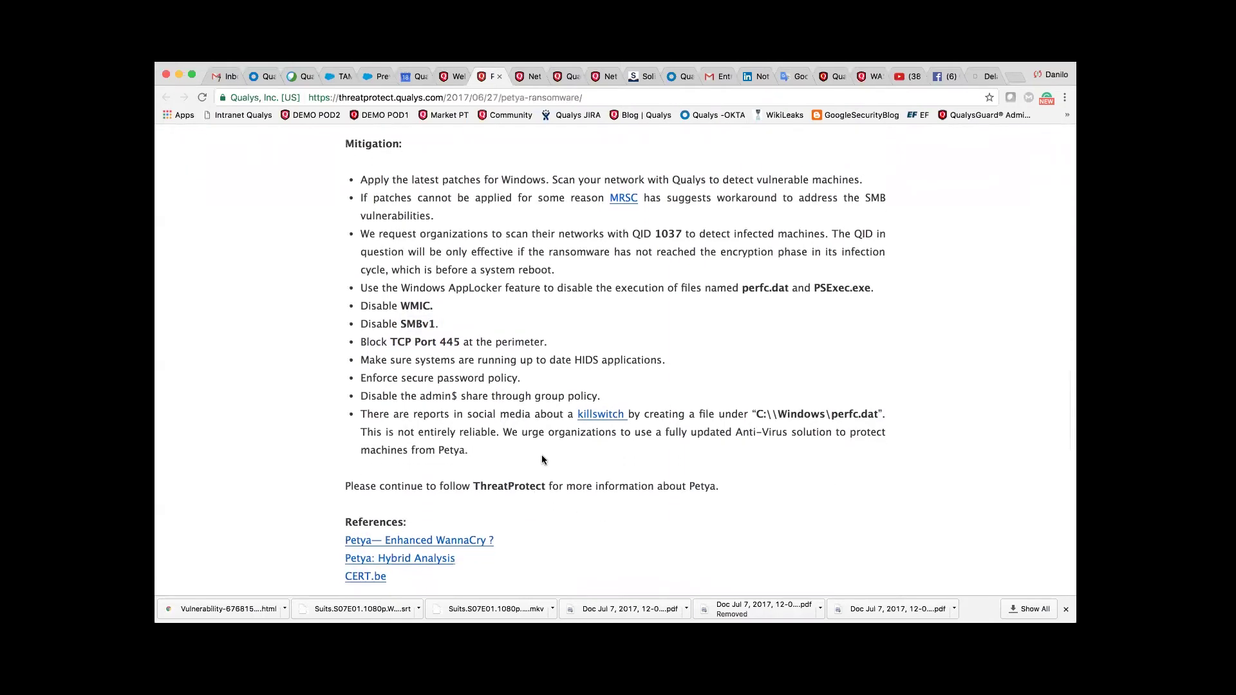
pyautogui.scroll(-2, 541, 460)
pyautogui.scroll(-1, 542, 459)
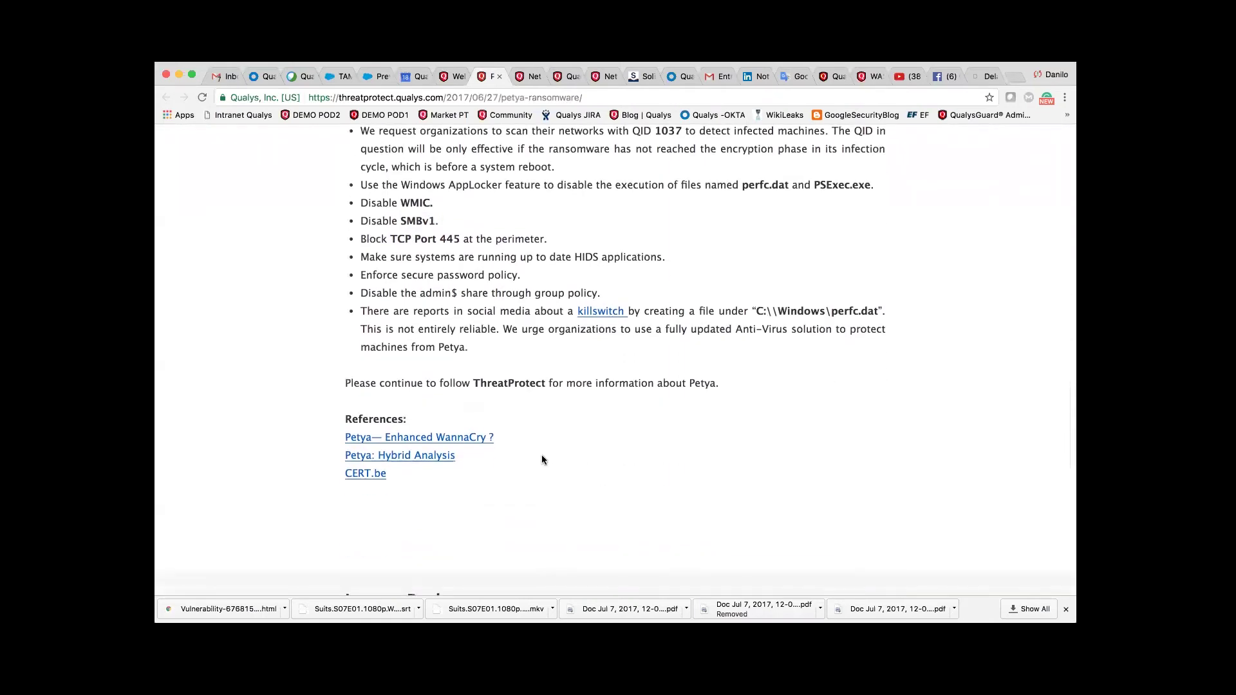
# Review the Petya article's Mitigation and Encryption sections again, and close the article to return to the Live Feed.
pyautogui.scroll(5, 542, 459)
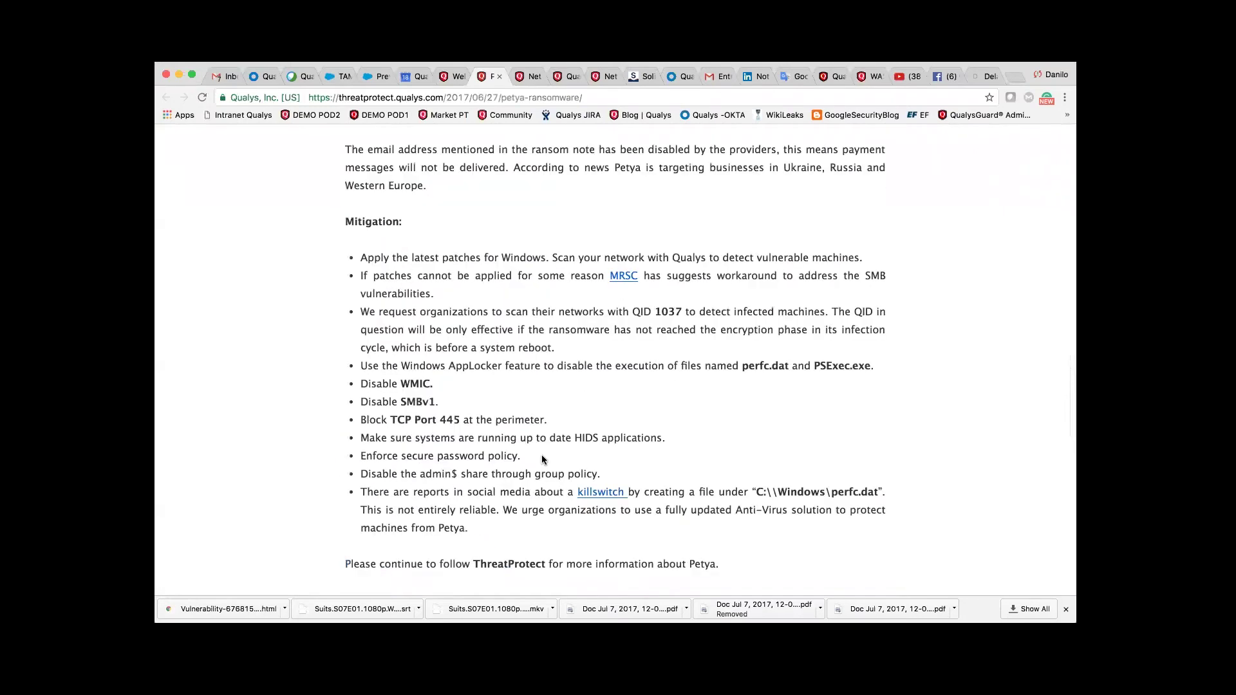
pyautogui.scroll(2, 542, 460)
pyautogui.scroll(2, 541, 460)
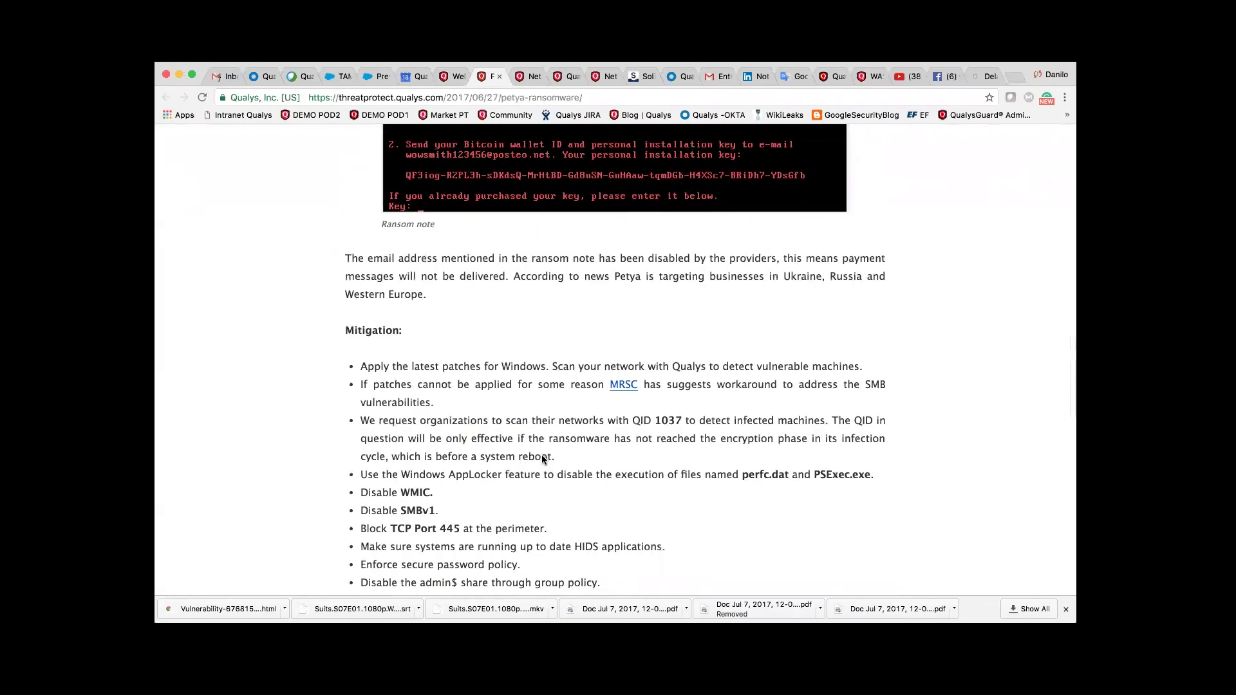
pyautogui.scroll(5, 417, 187)
pyautogui.scroll(10, 417, 187)
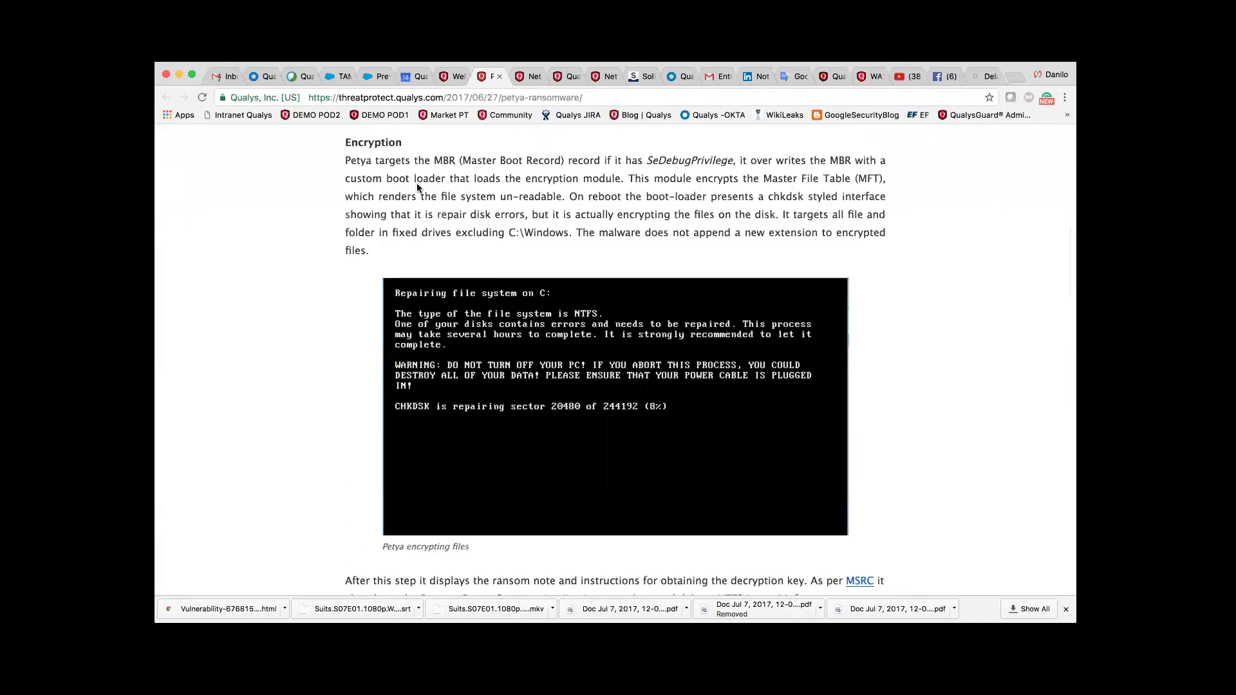
pyautogui.scroll(5, 288, 389)
pyautogui.press('super+w')
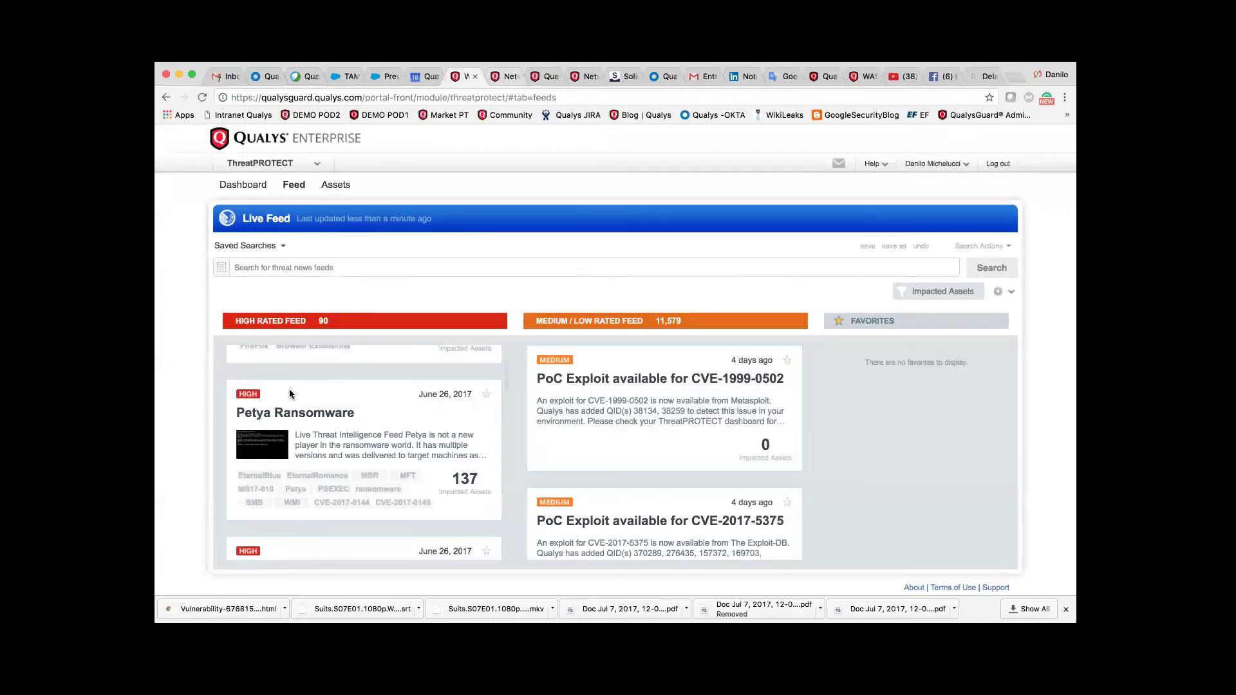
# Open the article on WebEx Arbitrary Remote Code Execution via GPC Sanitization bypass and highlight CVE-2017-6753 in its introduction.
pyautogui.scroll(3, 335, 395)
pyautogui.click(377, 397)
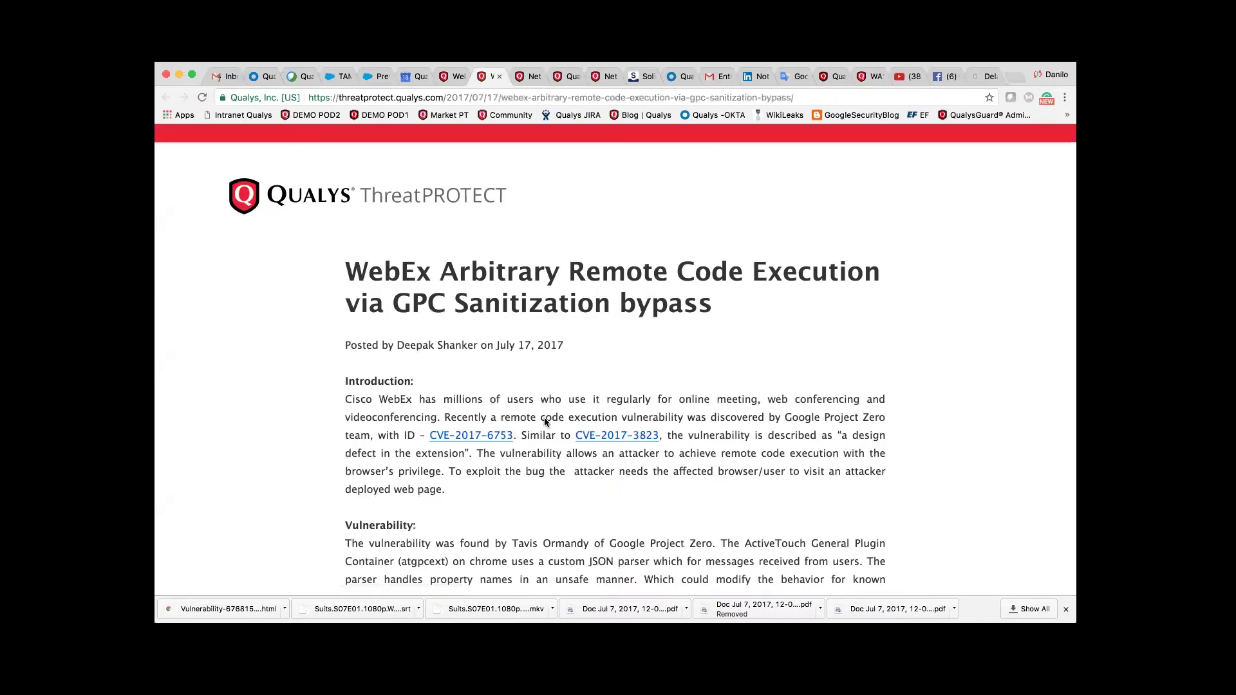
pyautogui.scroll(-2, 543, 417)
pyautogui.moveTo(516, 356); pyautogui.dragTo(428, 354)
# View the linked article for the similar CVE-2017-3823 and go back to the GPC Sanitization bypass article.
pyautogui.click(653, 355)
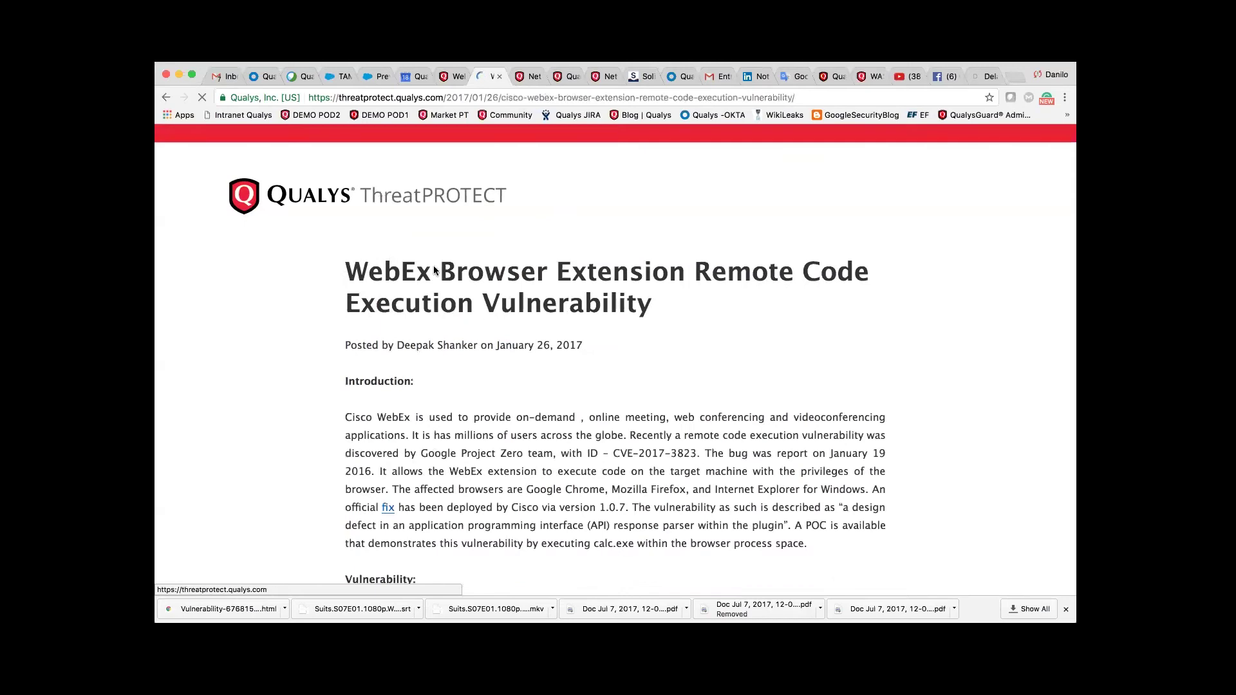
pyautogui.scroll(-2, 513, 319)
pyautogui.scroll(2, 534, 369)
pyautogui.click(166, 97)
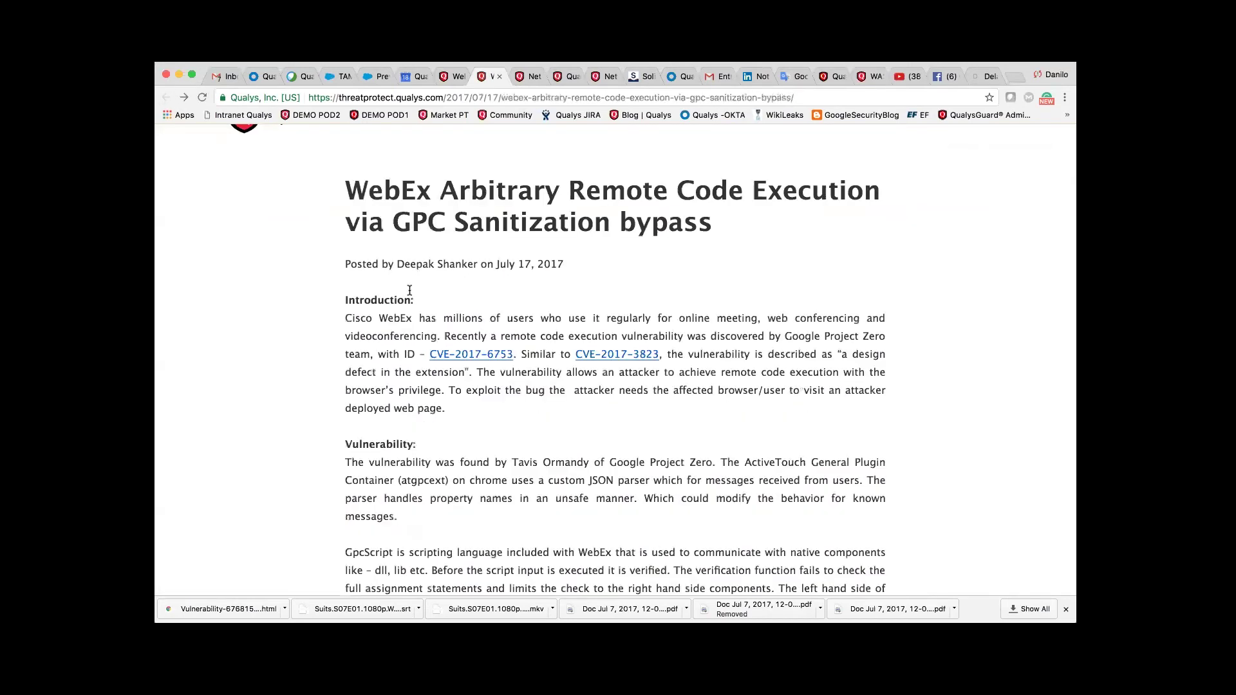
# Read the WebEx article's vulnerability details, affected versions and mitigation, and close the article.
pyautogui.scroll(-1, 409, 290)
pyautogui.scroll(-15, 410, 290)
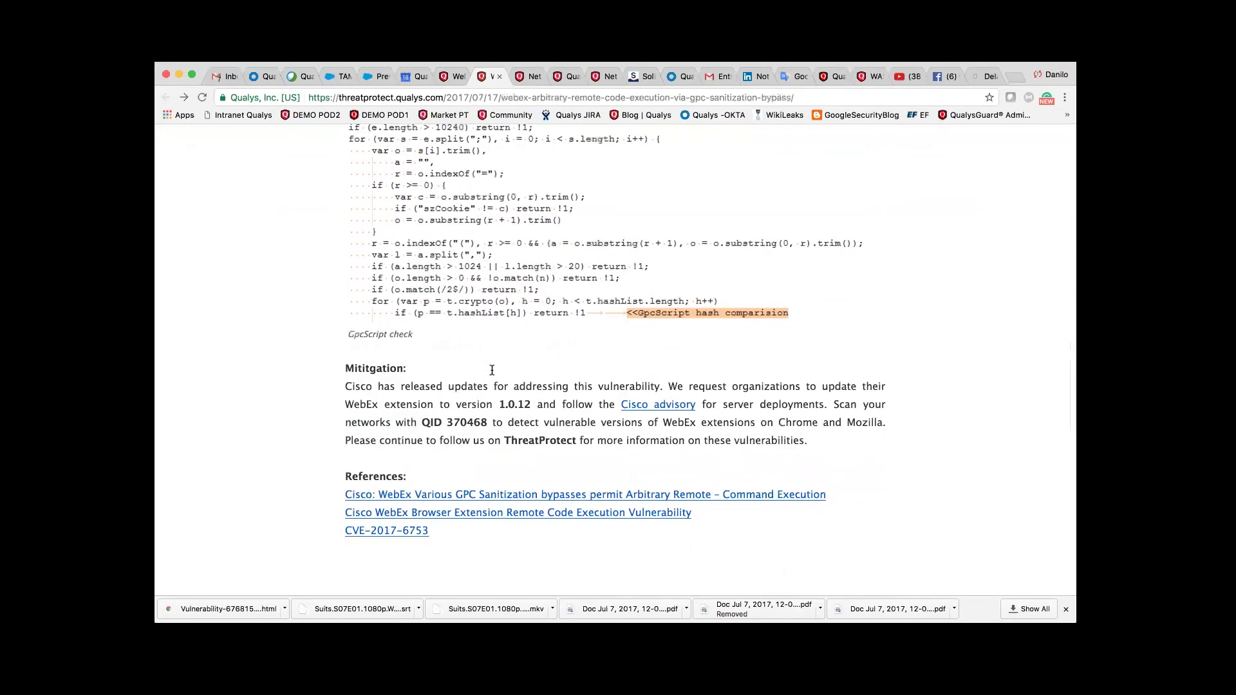
pyautogui.scroll(5, 492, 370)
pyautogui.scroll(15, 491, 370)
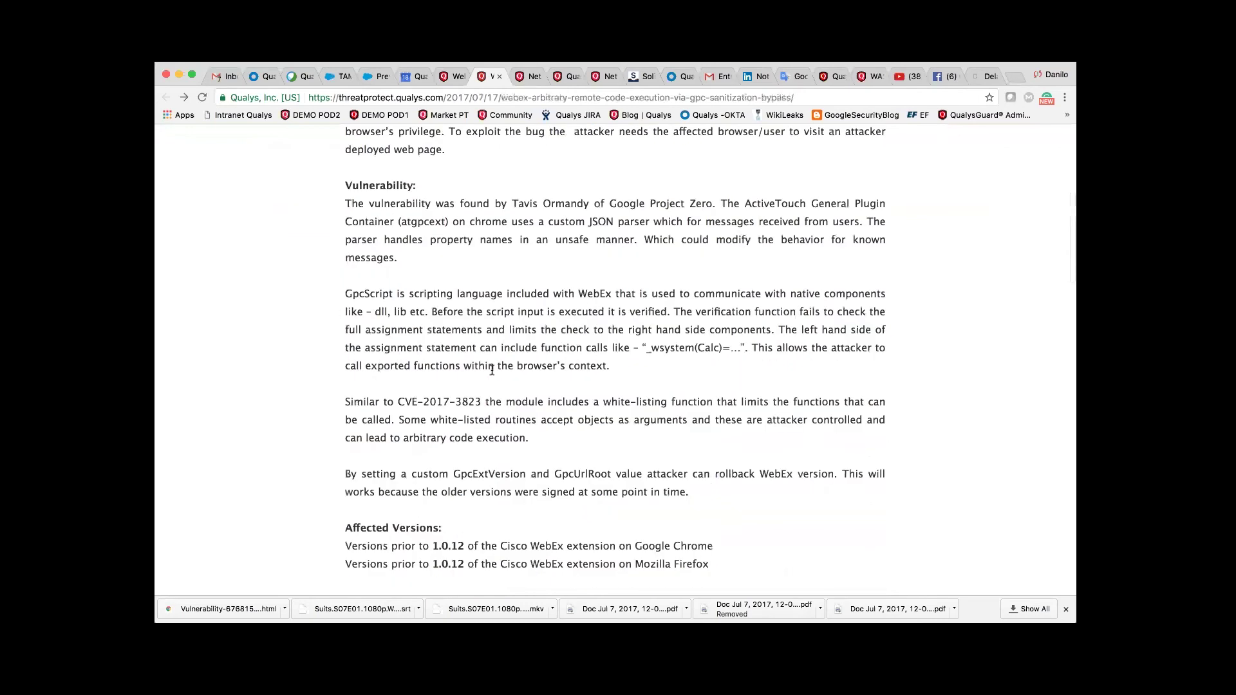
pyautogui.press('super+w')
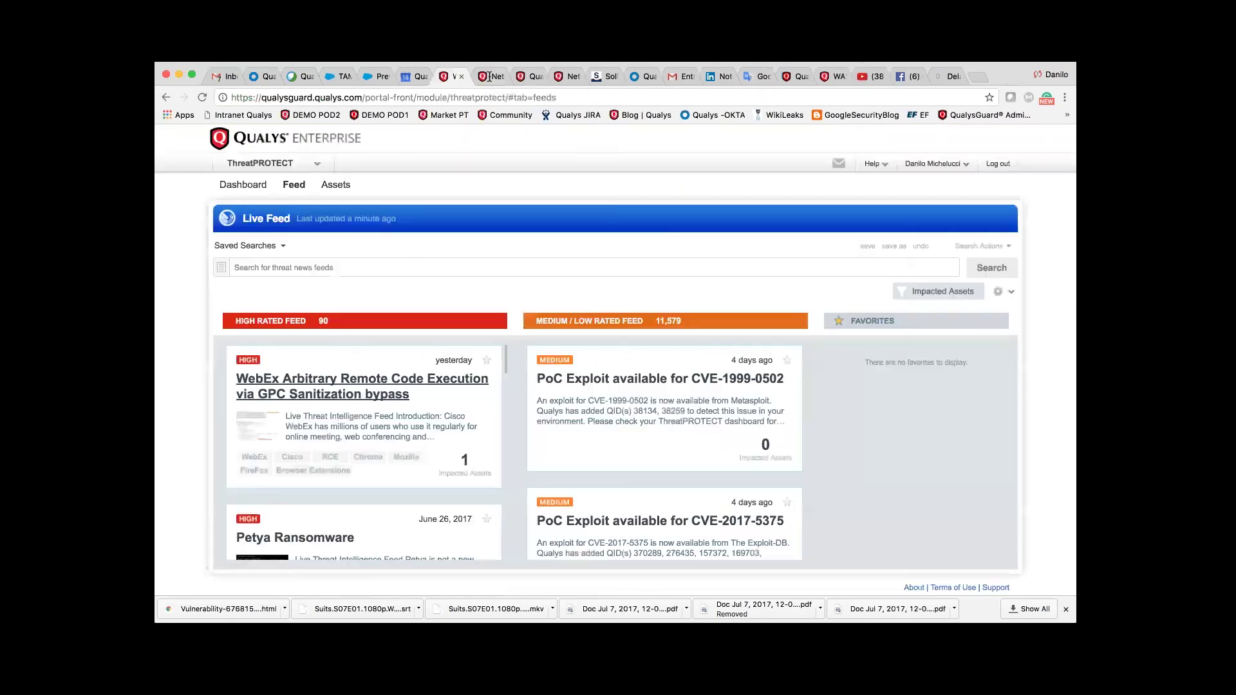
# Open the assets impacted by the WebEx vulnerability and highlight the user name under Last Logged-In User.
pyautogui.click(463, 461)
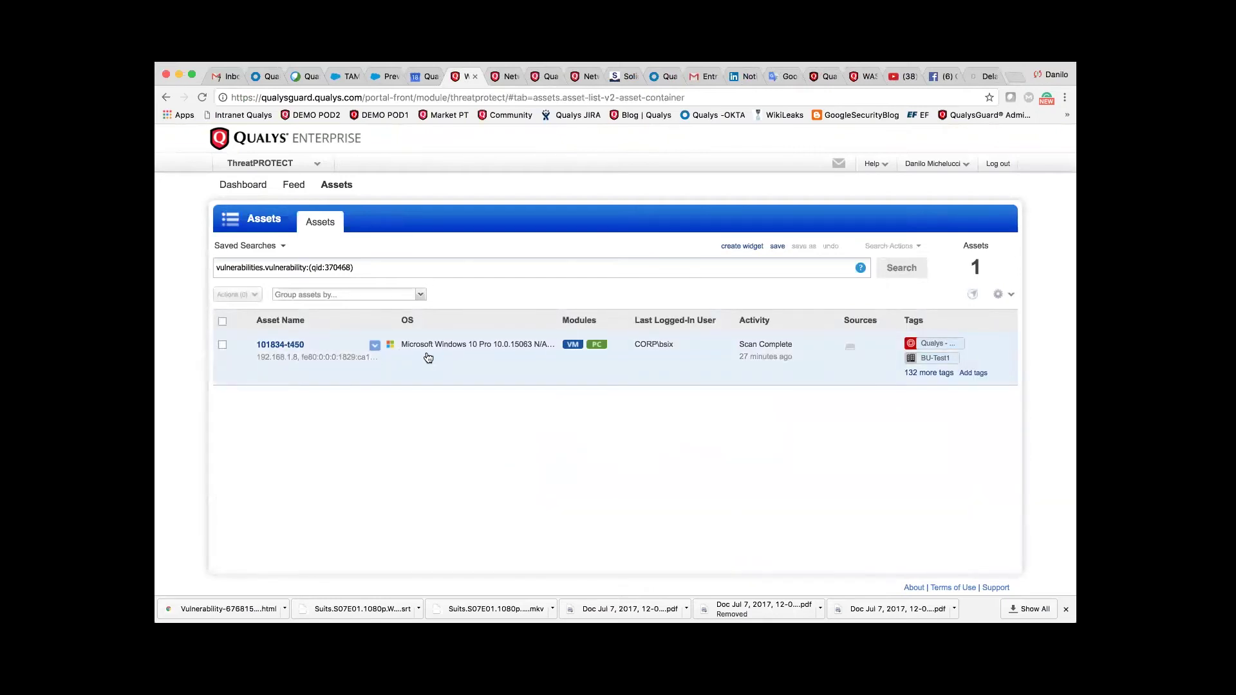
pyautogui.doubleClick(659, 348)
pyautogui.click(659, 352)
pyautogui.click(573, 465)
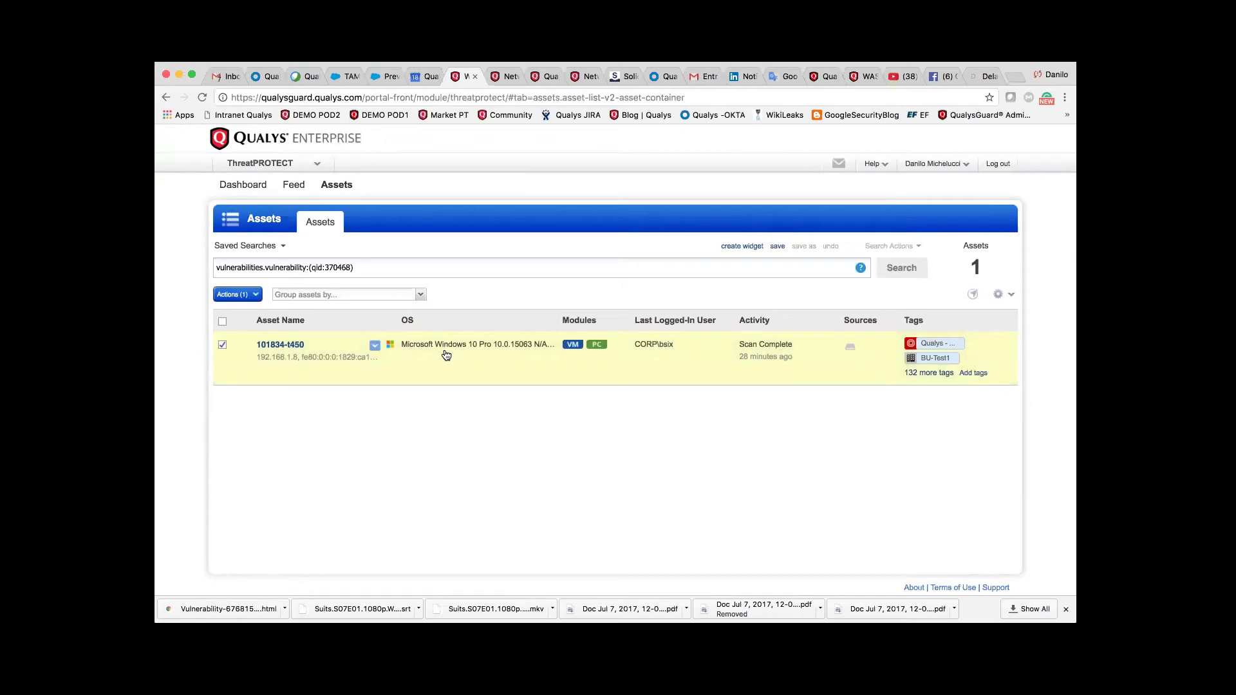
pyautogui.doubleClick(663, 345)
pyautogui.click(670, 377)
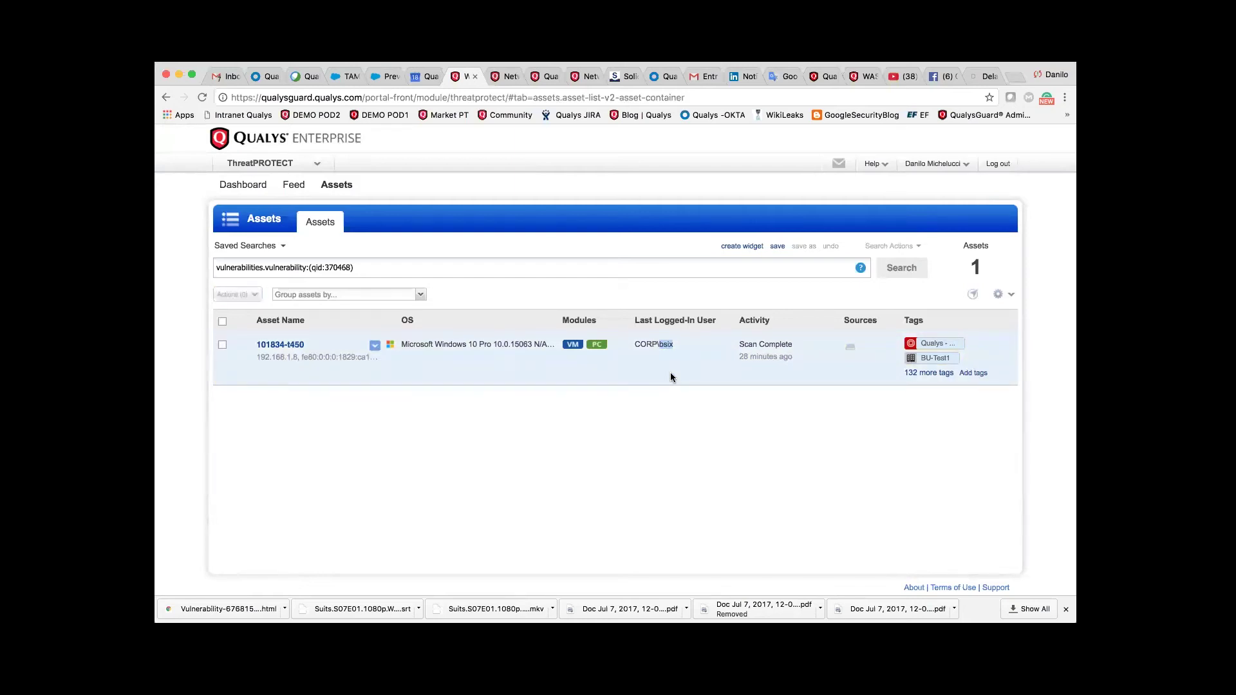
pyautogui.click(662, 348)
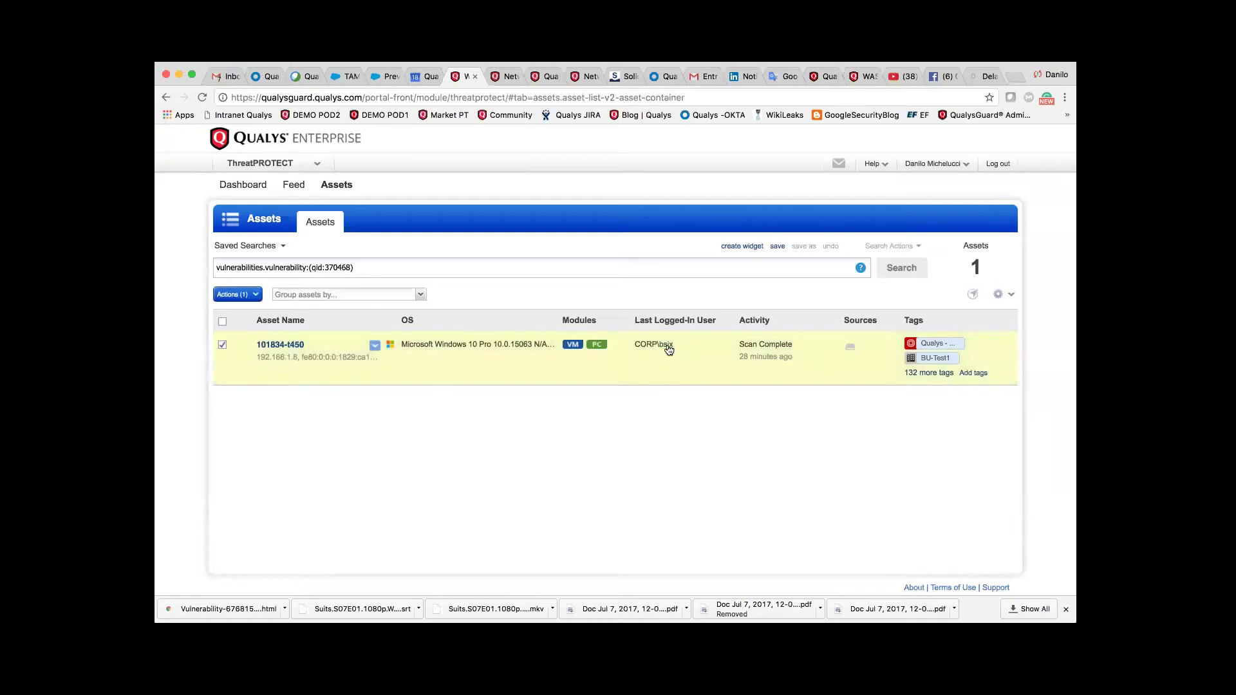
pyautogui.doubleClick(663, 346)
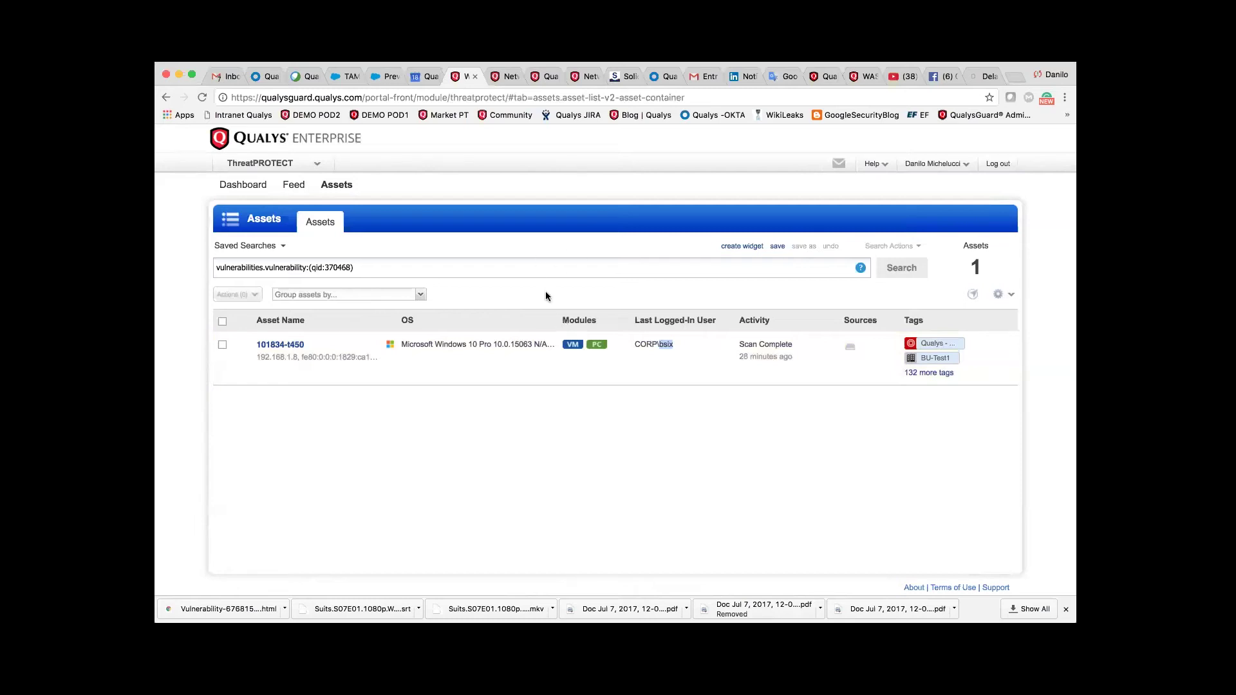
# Return to the Live Feed and look through the high rated threats down to EternalBlue SMB Exploit.
pyautogui.click(295, 185)
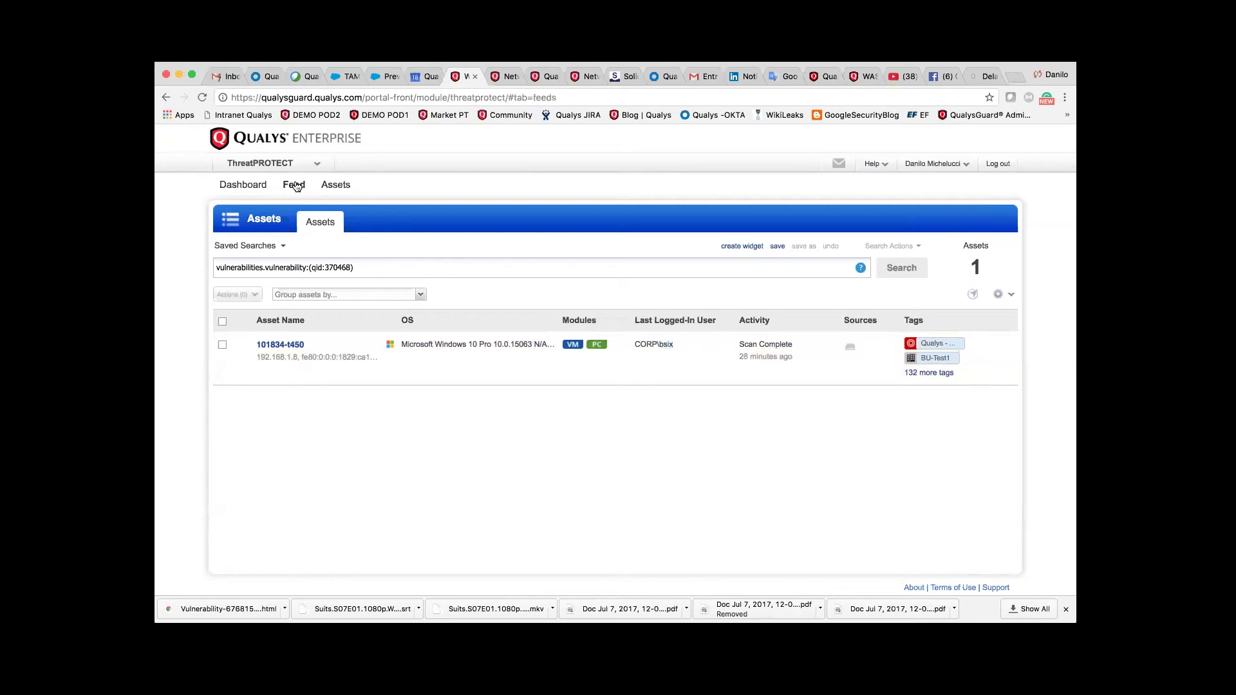
pyautogui.scroll(-2, 395, 417)
pyautogui.scroll(-3, 395, 415)
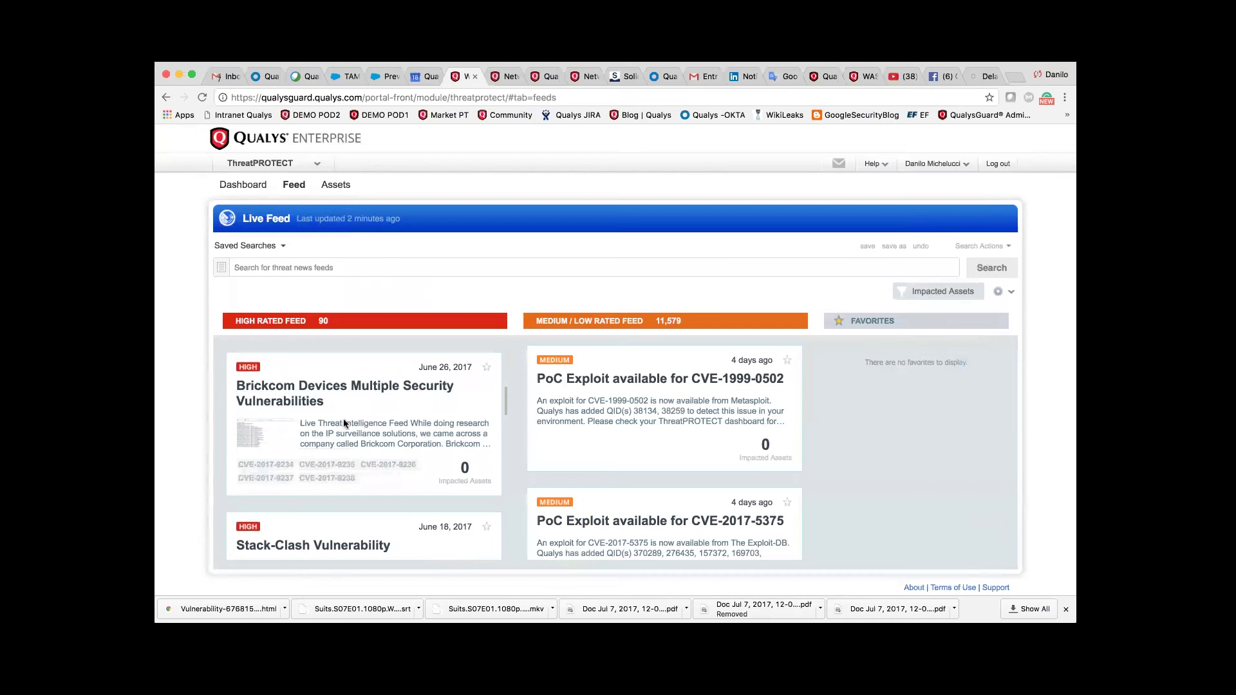
pyautogui.scroll(-3, 357, 424)
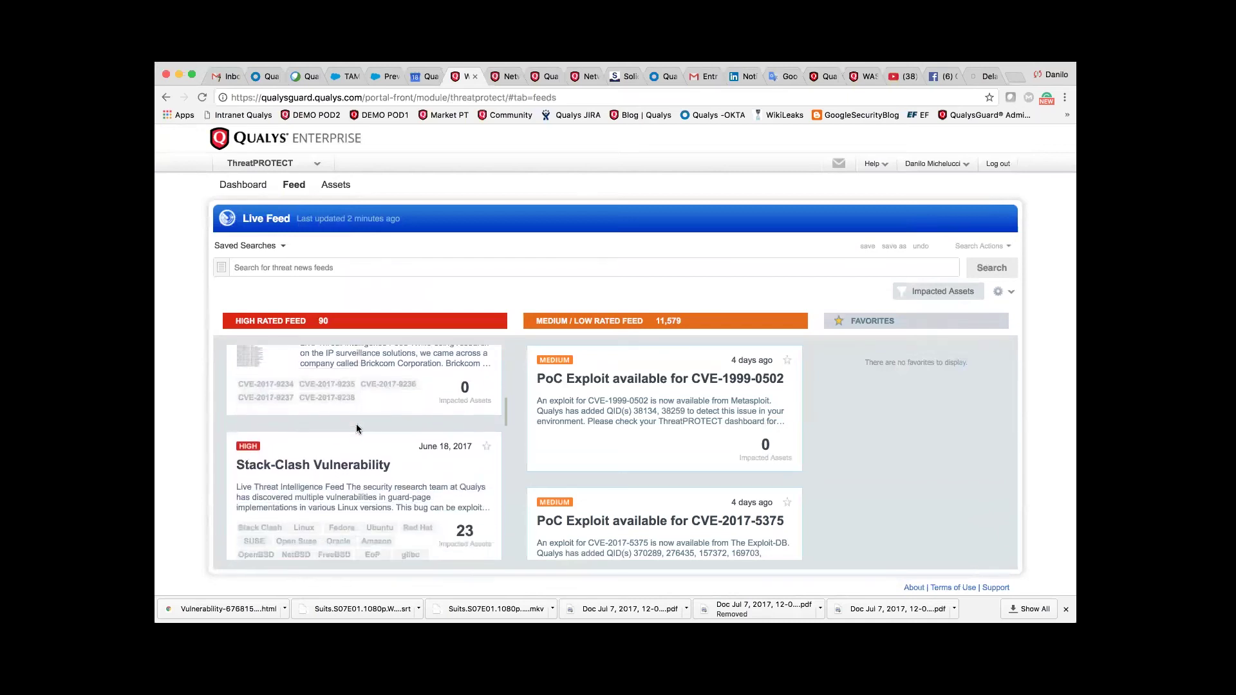
pyautogui.scroll(-1, 357, 423)
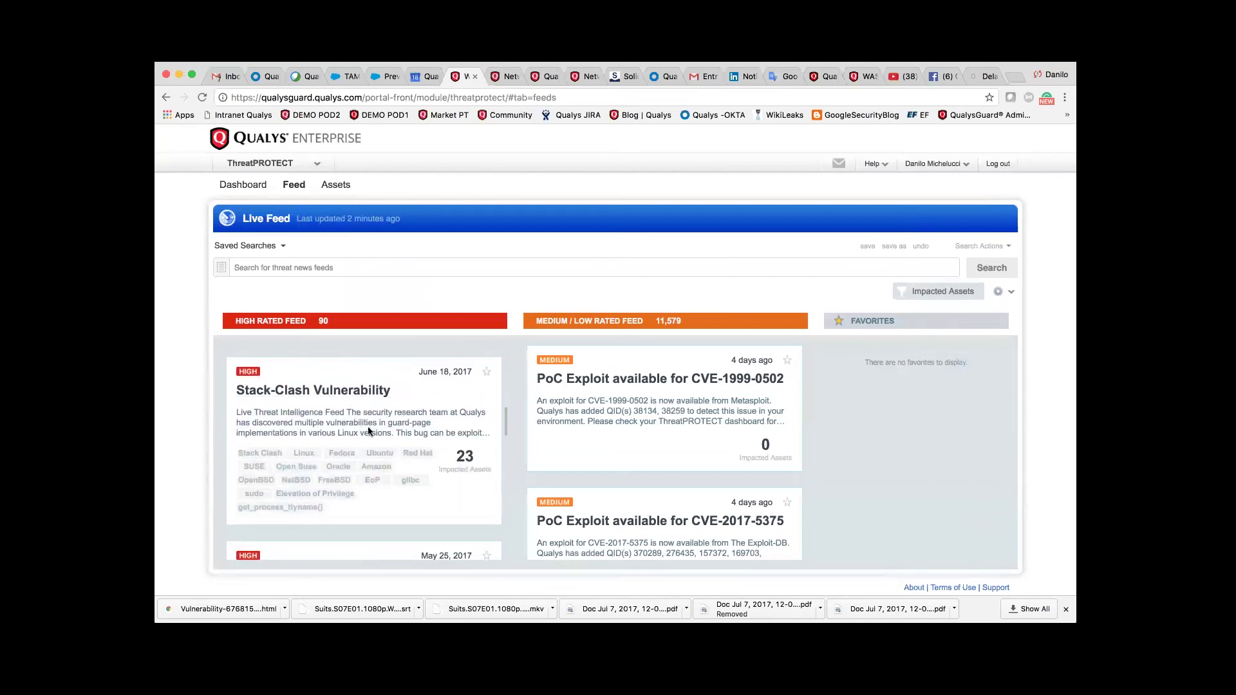
pyautogui.scroll(-5, 368, 428)
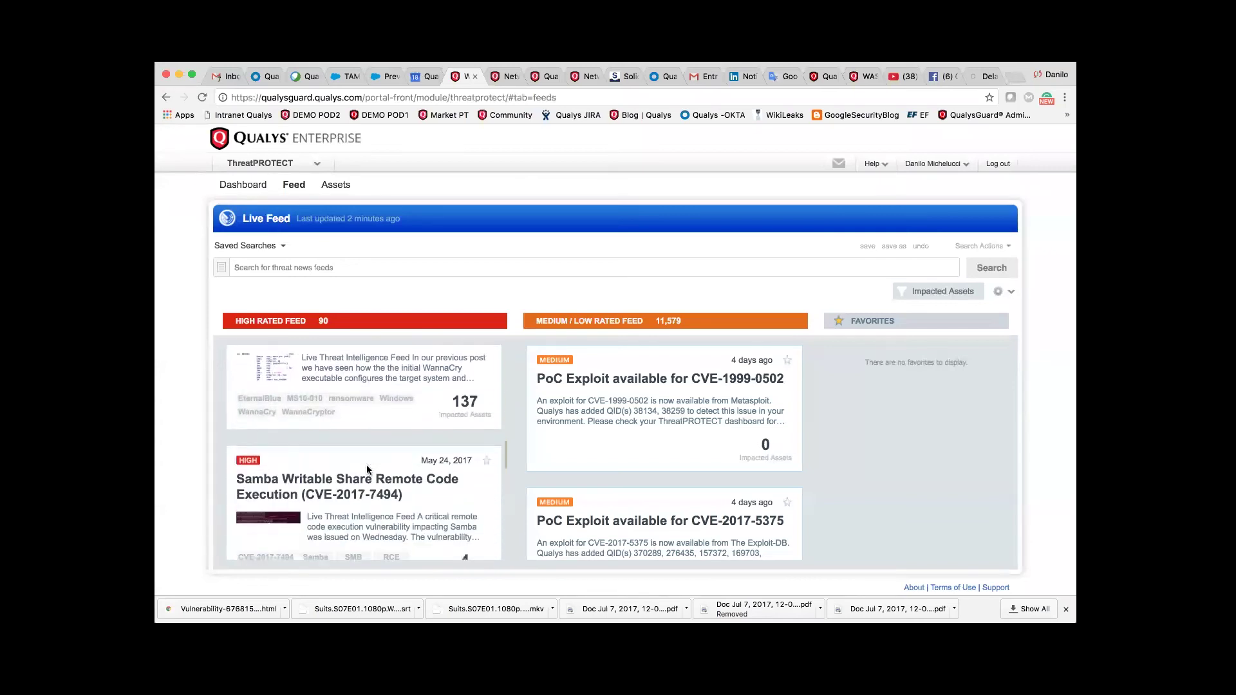
pyautogui.scroll(-10, 367, 468)
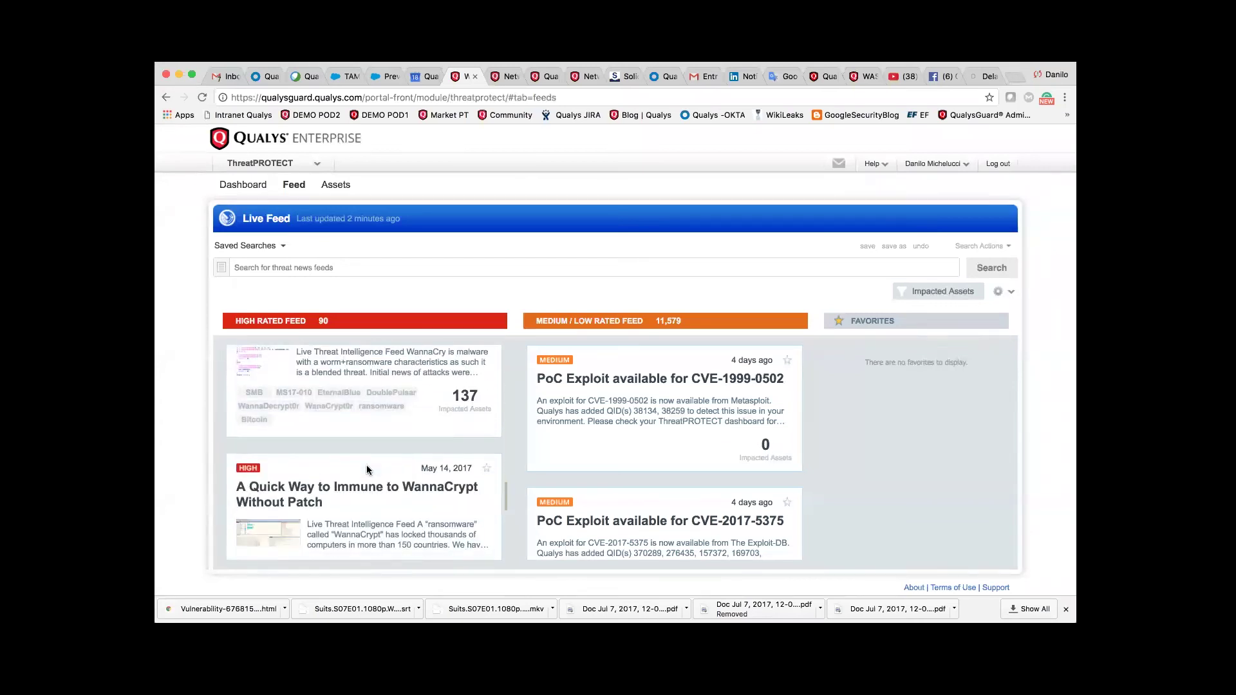
pyautogui.scroll(-7, 367, 469)
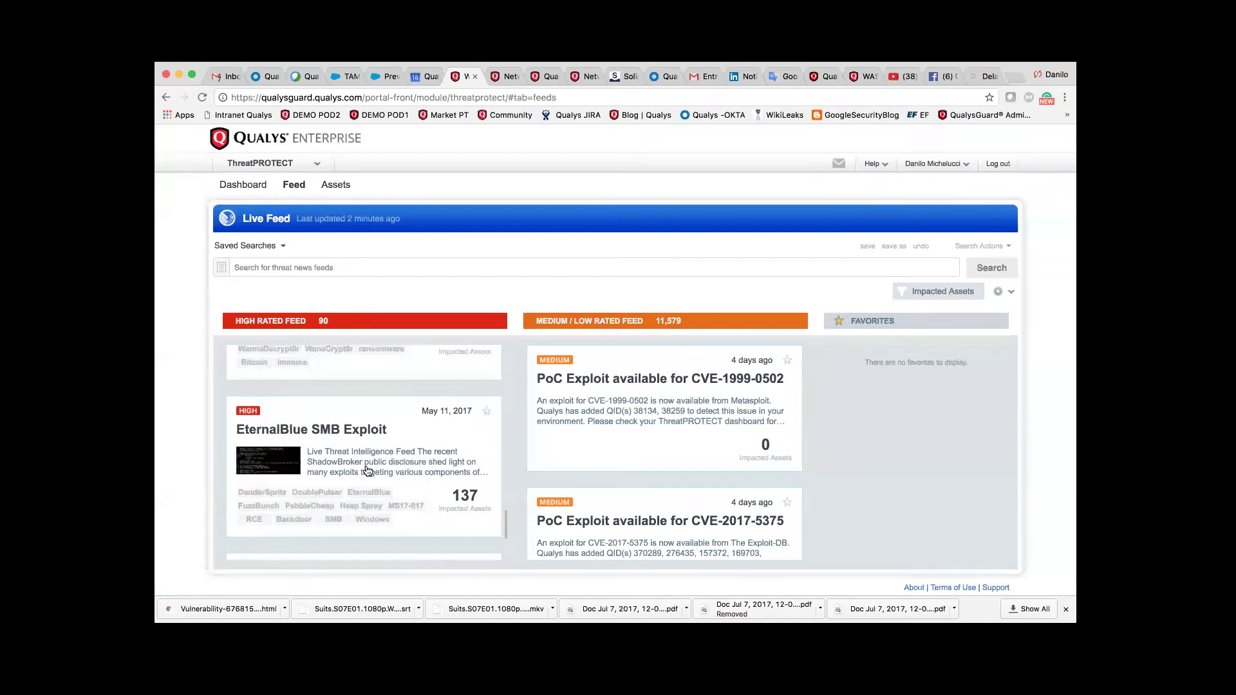
pyautogui.scroll(-2, 367, 470)
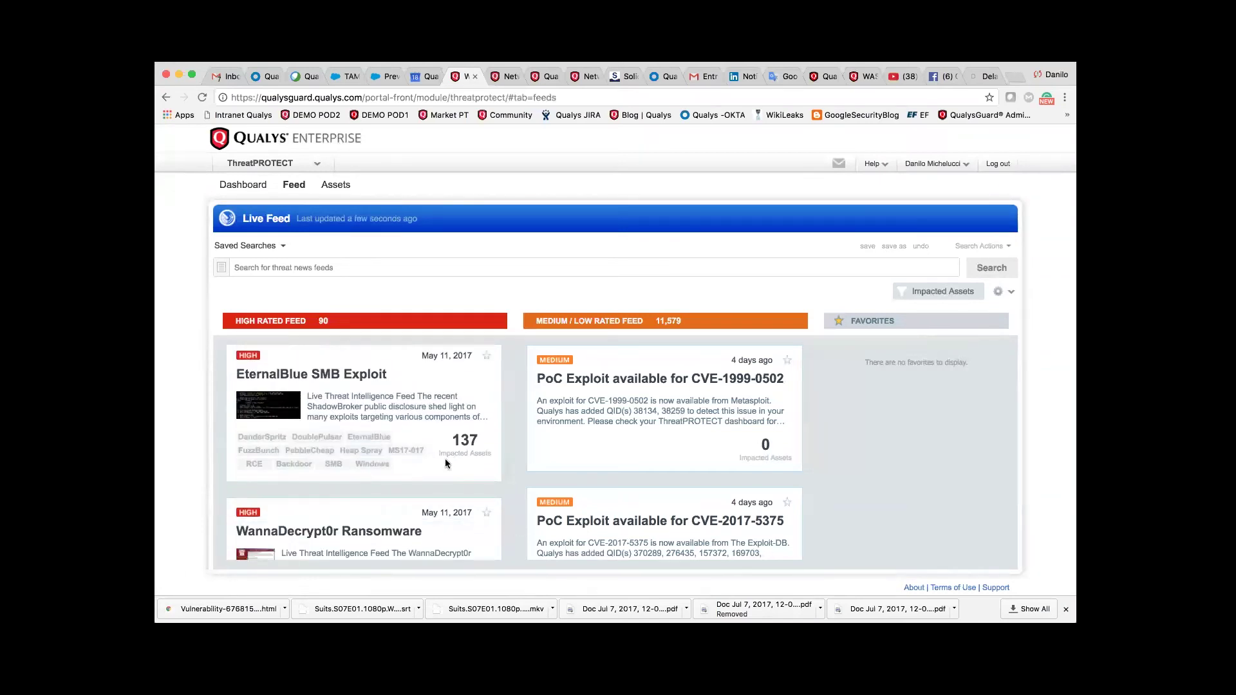
# Browse further Live Feed threats beyond EternalBlue SMB Exploit and return to the start of the feed.
pyautogui.scroll(-10, 446, 462)
pyautogui.scroll(-10, 445, 463)
pyautogui.scroll(-10, 446, 463)
pyautogui.scroll(-5, 446, 462)
pyautogui.scroll(2, 446, 463)
pyautogui.scroll(-5, 445, 463)
pyautogui.scroll(3, 445, 464)
pyautogui.scroll(-4, 446, 462)
pyautogui.scroll(-6, 446, 464)
pyautogui.scroll(-3, 435, 474)
pyautogui.scroll(1, 425, 473)
pyautogui.scroll(4, 416, 473)
pyautogui.scroll(10, 415, 474)
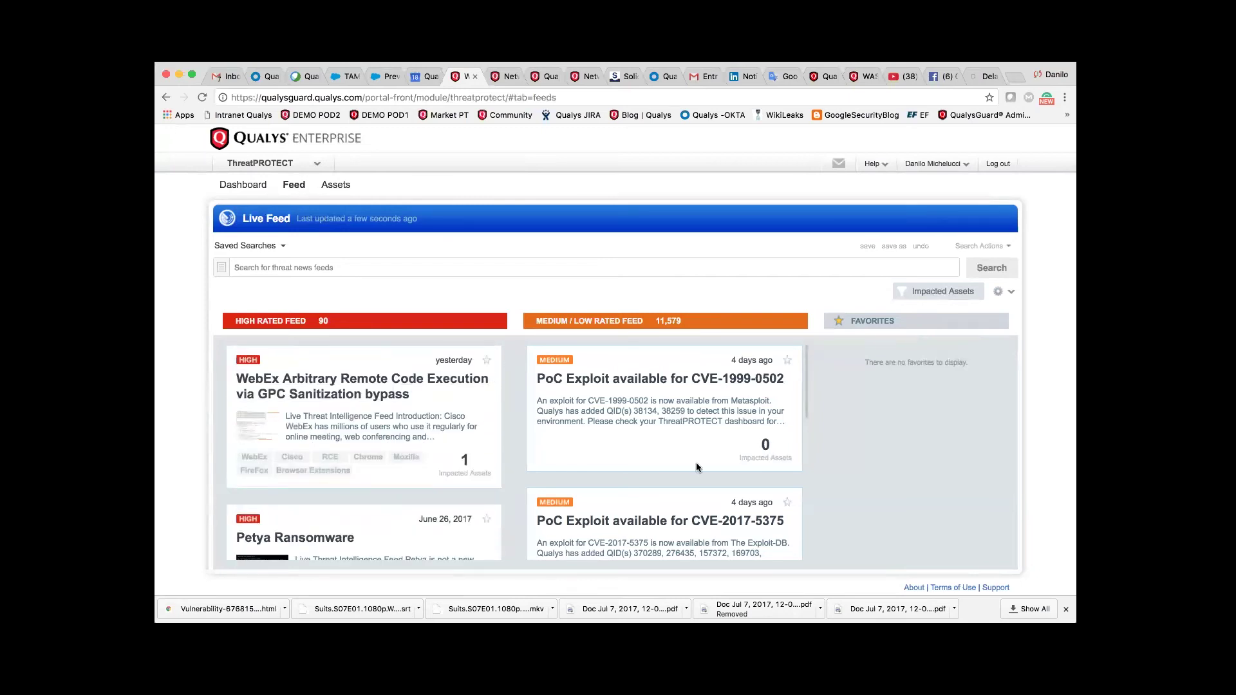
# Highlight the words "PoC Exploit available" in the medium rated CVE-1999-0502 entry, and clear the highlight.
pyautogui.scroll(-1, 704, 425)
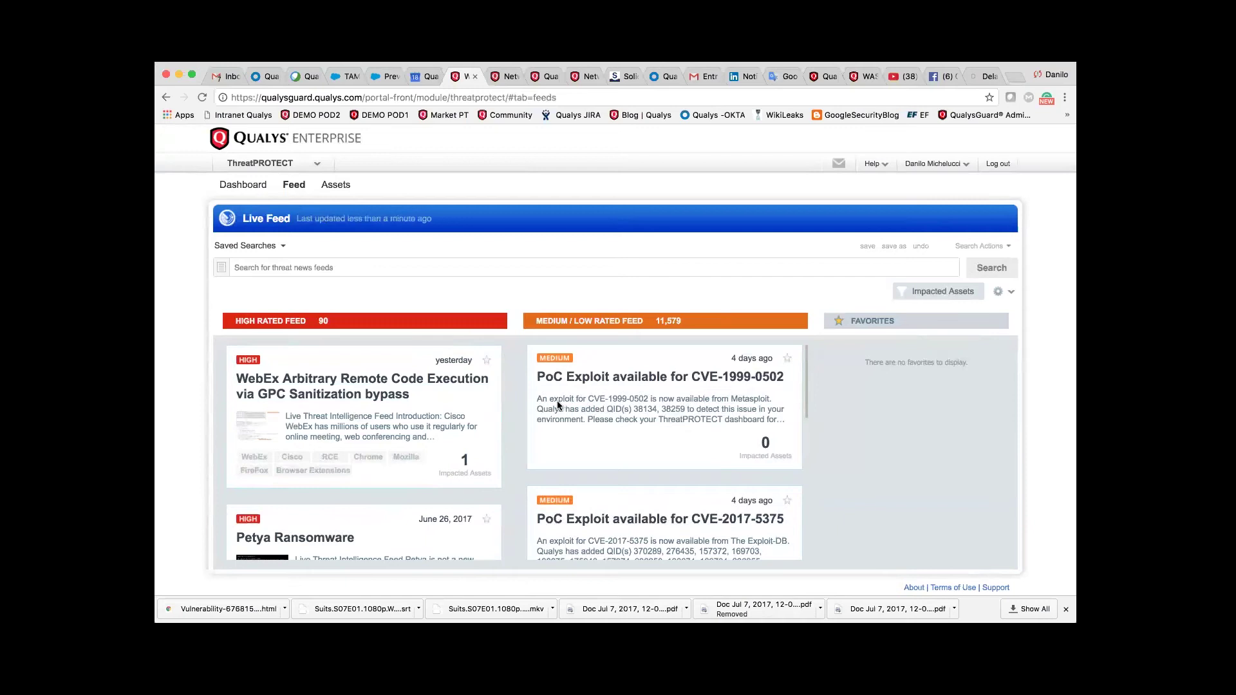
pyautogui.moveTo(536, 377); pyautogui.dragTo(666, 379)
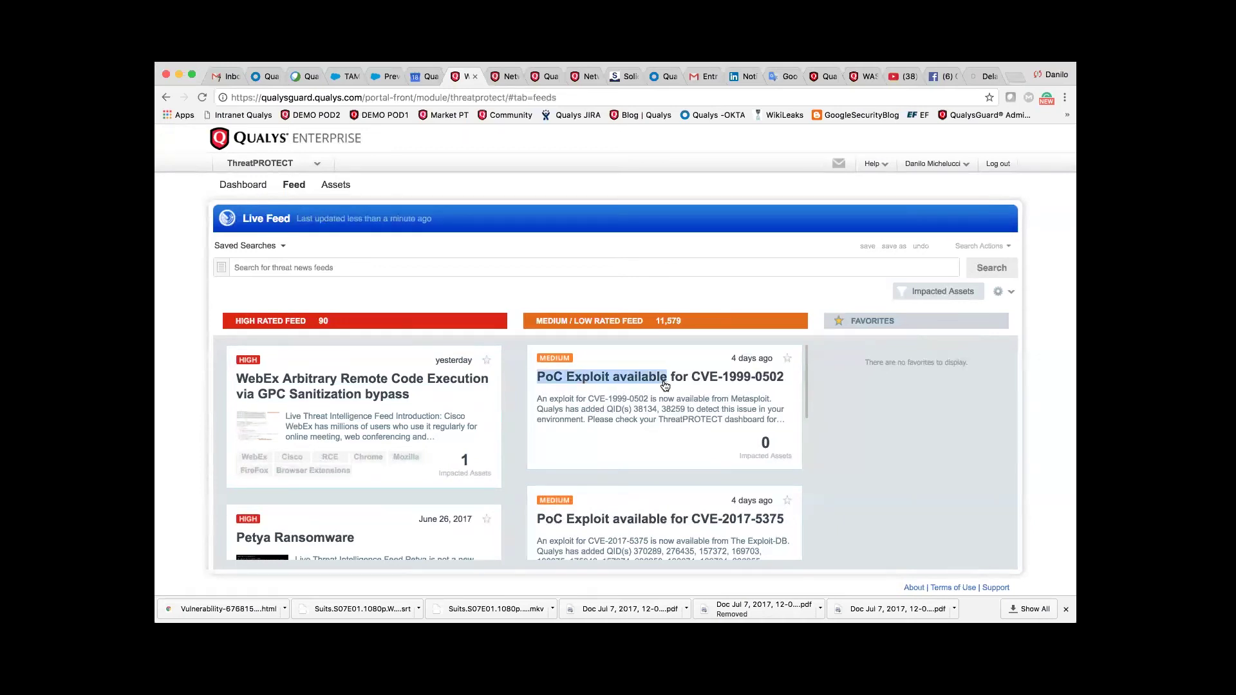
pyautogui.click(582, 397)
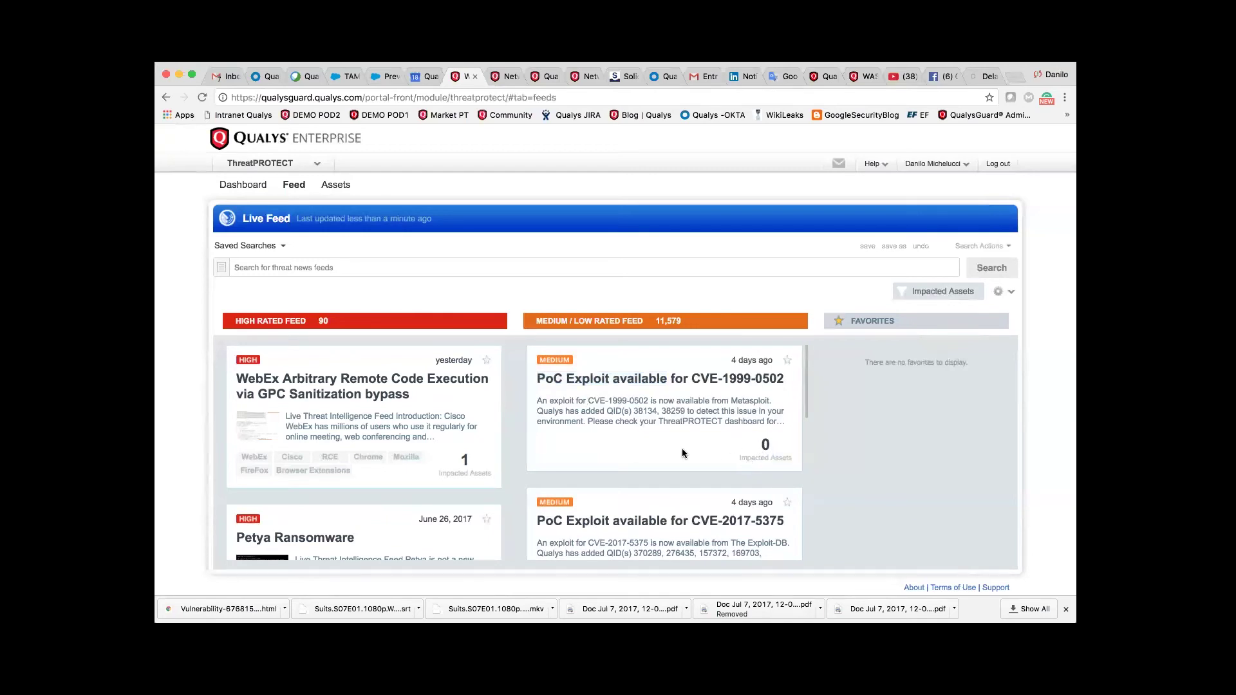
# Open the PoC exploit for CVE-2017-5375, highlight Firefox 50.0.1 in its title, and examine the exploit code.
pyautogui.scroll(-3, 675, 450)
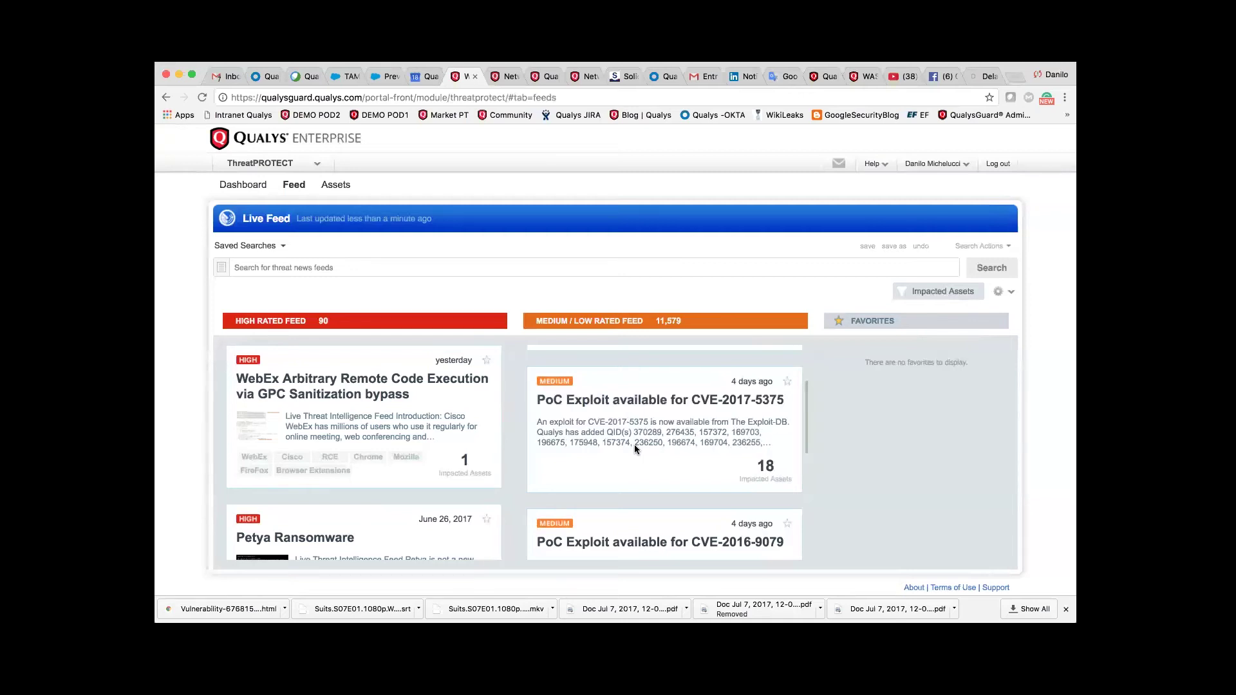
pyautogui.click(637, 404)
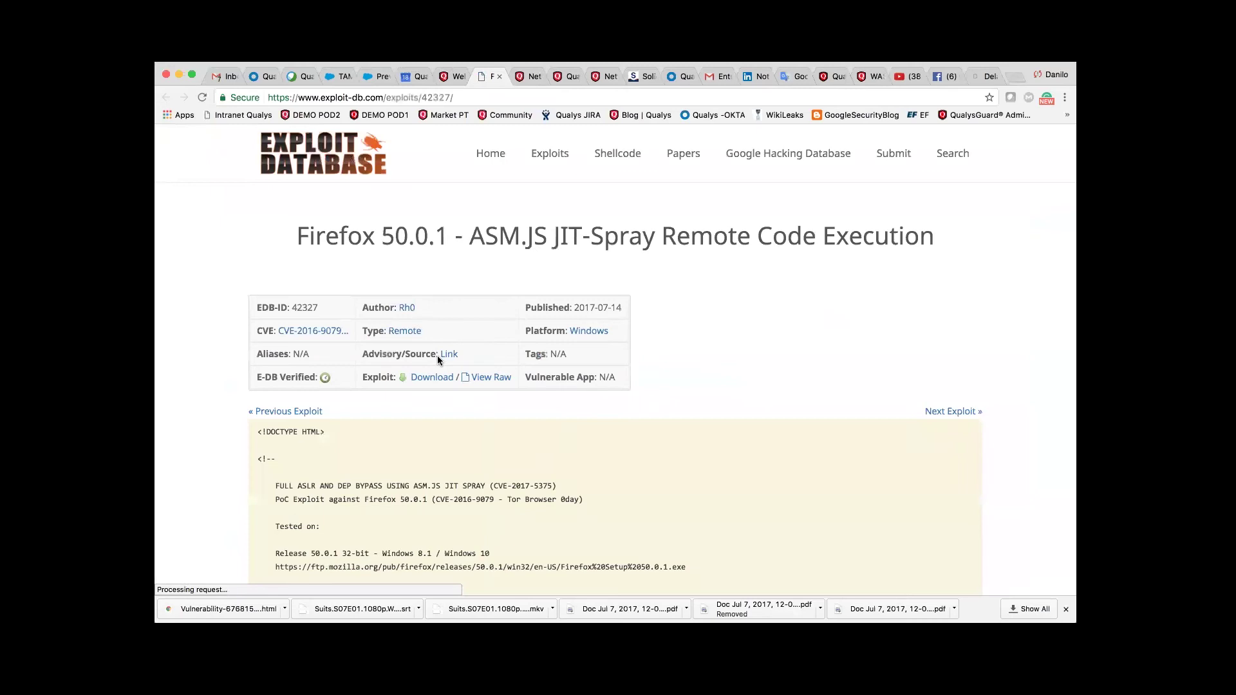
pyautogui.moveTo(296, 242); pyautogui.dragTo(441, 244)
pyautogui.scroll(-3, 474, 428)
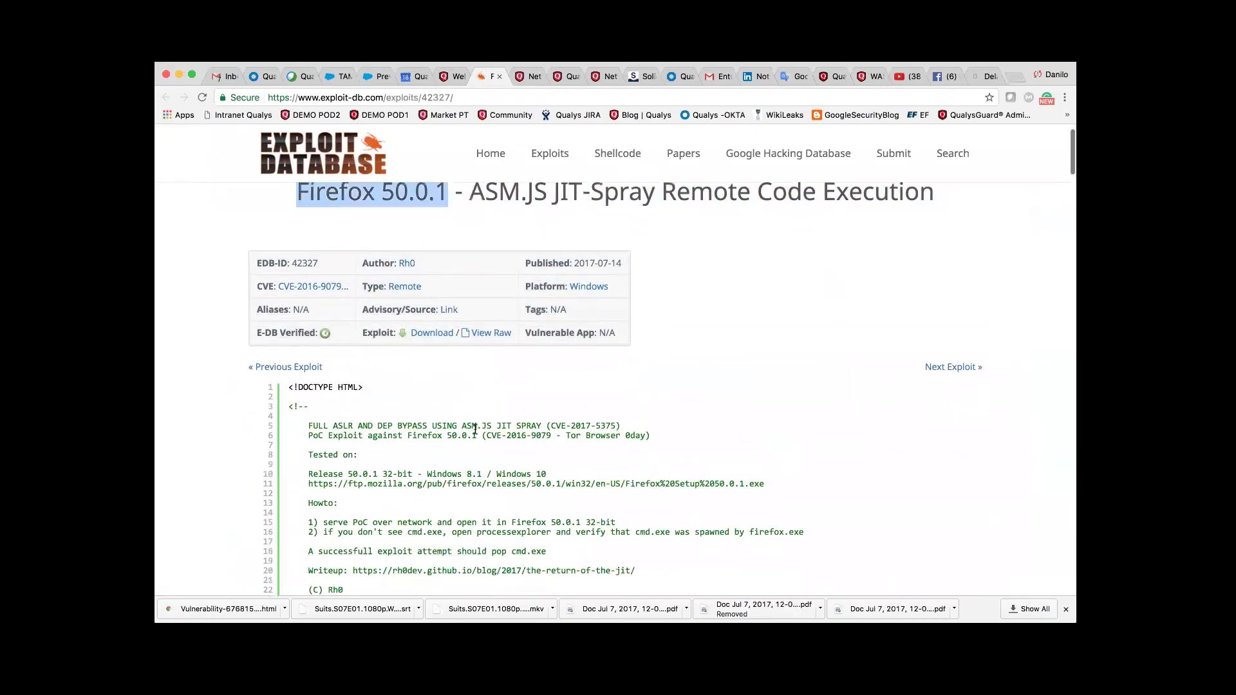
# Examine the Firefox 50.0.1 exploit's notes, code and download details, and clear the highlight from its title.
pyautogui.scroll(-1, 474, 427)
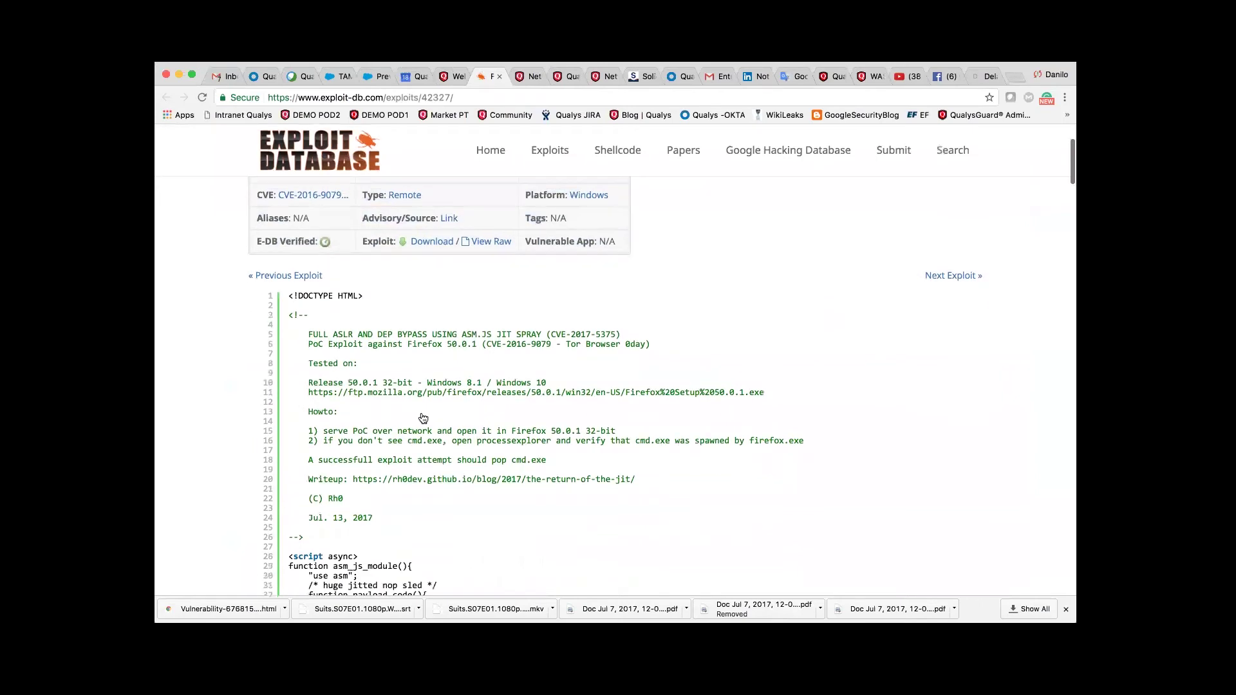
pyautogui.scroll(-1, 306, 301)
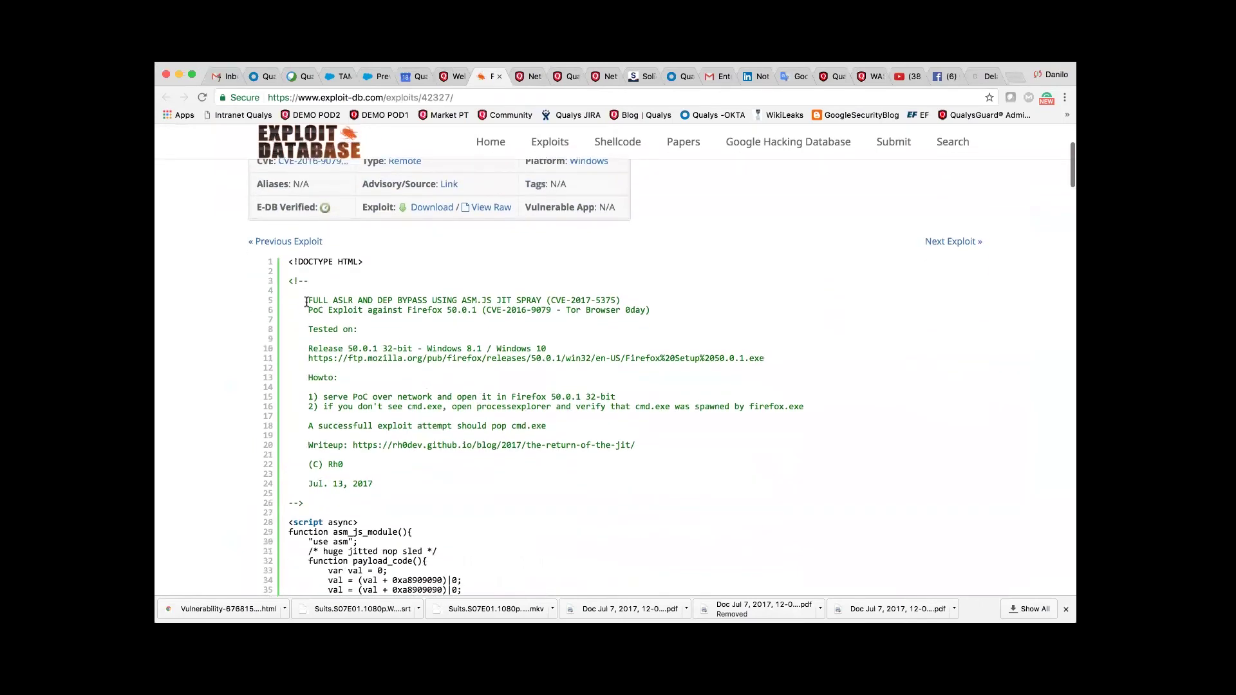
pyautogui.scroll(2, 307, 301)
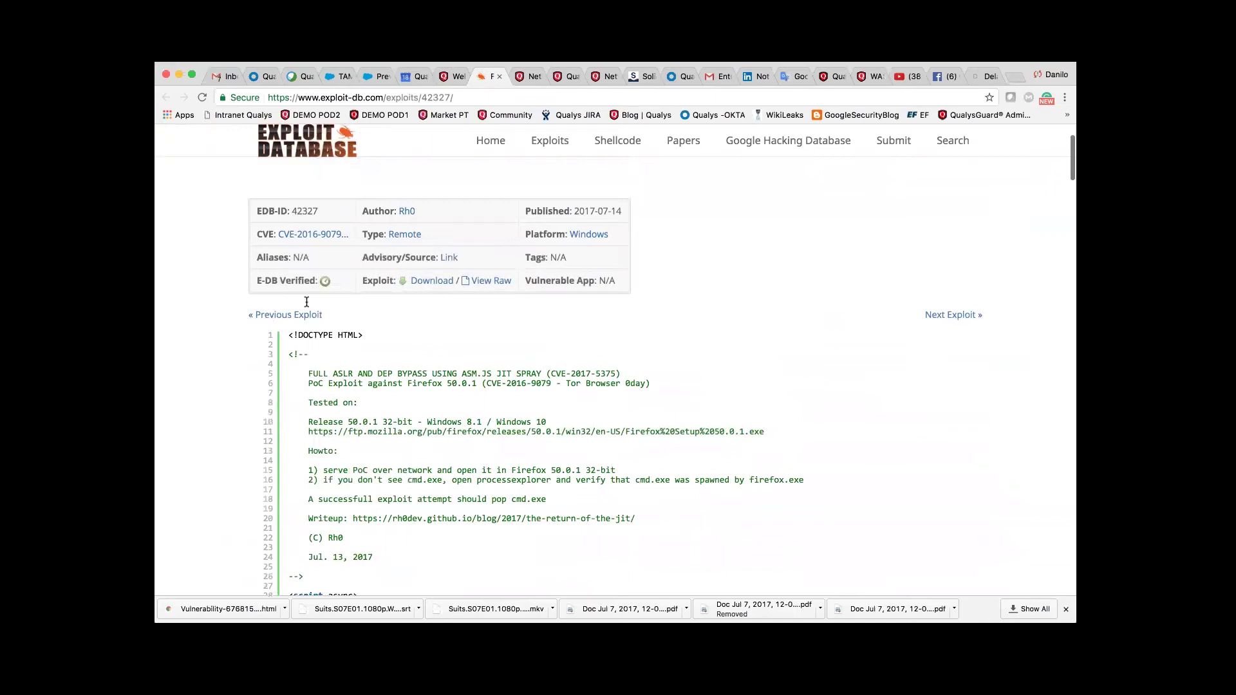
pyautogui.scroll(2, 306, 302)
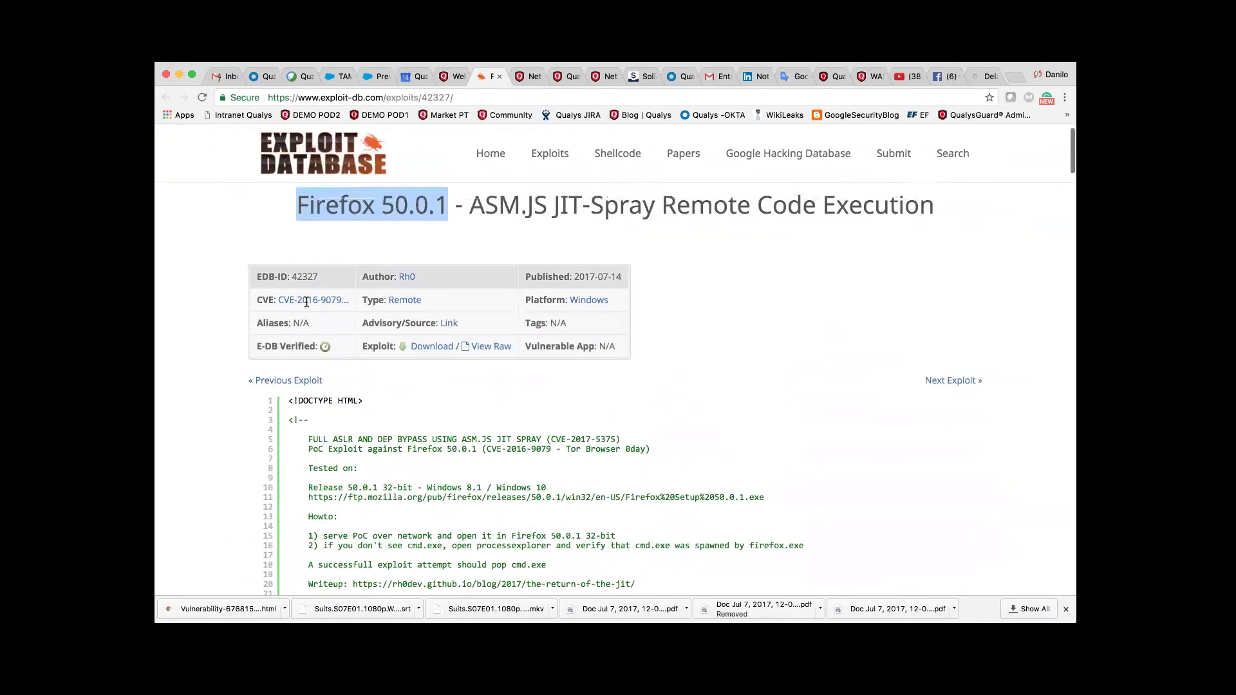
pyautogui.scroll(1, 369, 338)
pyautogui.scroll(1, 370, 338)
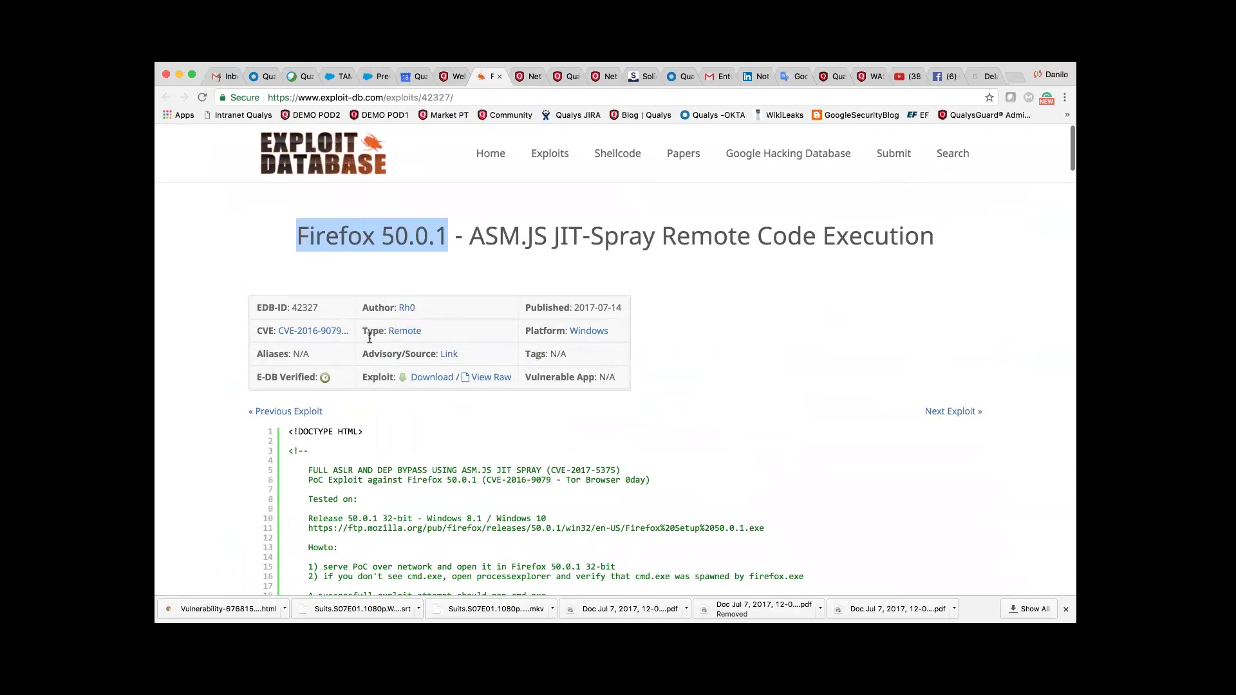
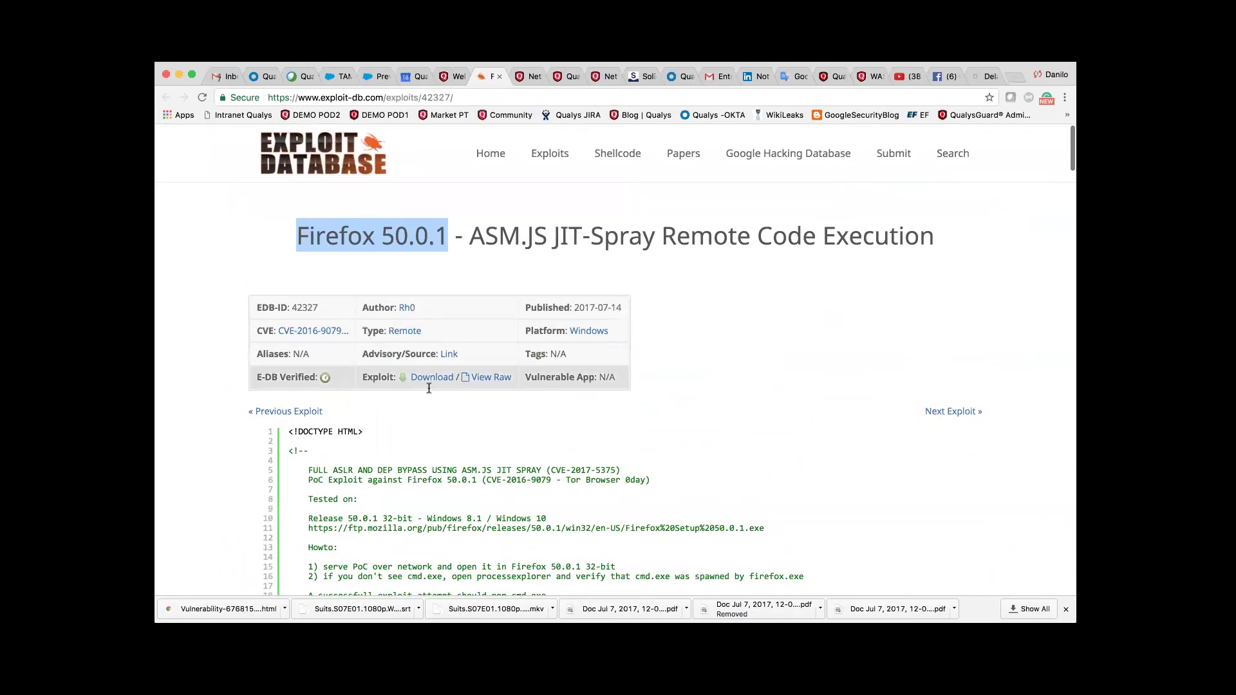
pyautogui.scroll(-6, 429, 388)
pyautogui.scroll(6, 466, 237)
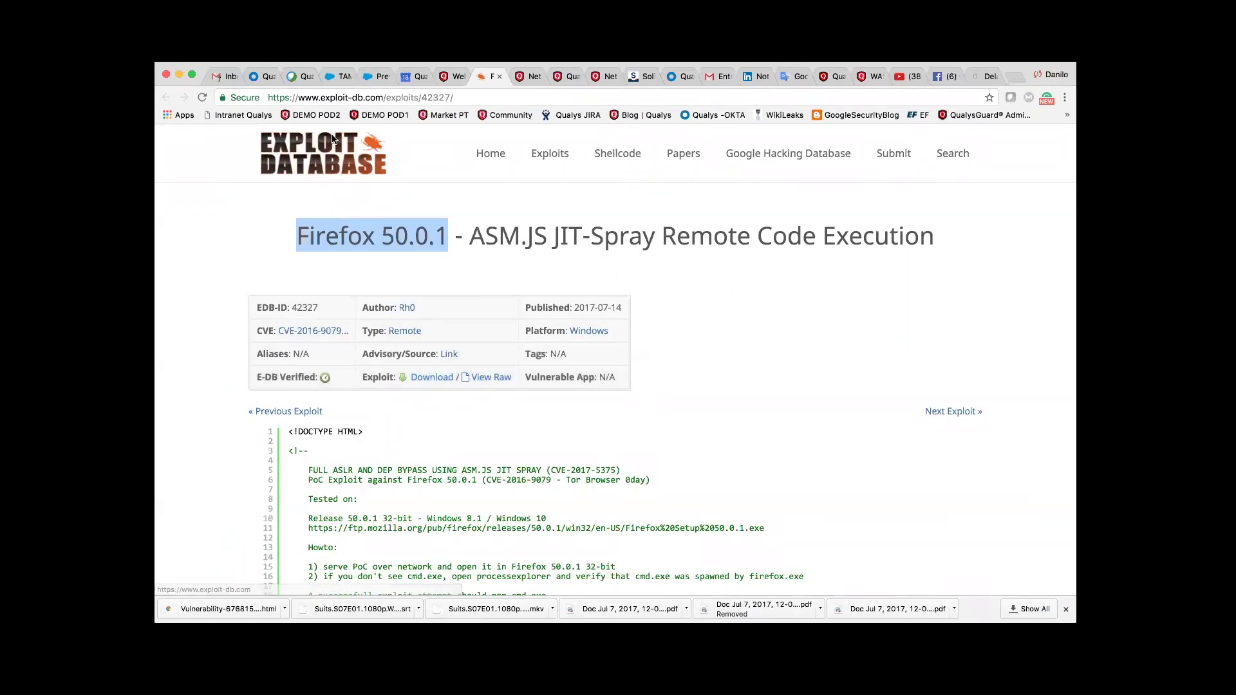
pyautogui.moveTo(550, 153)
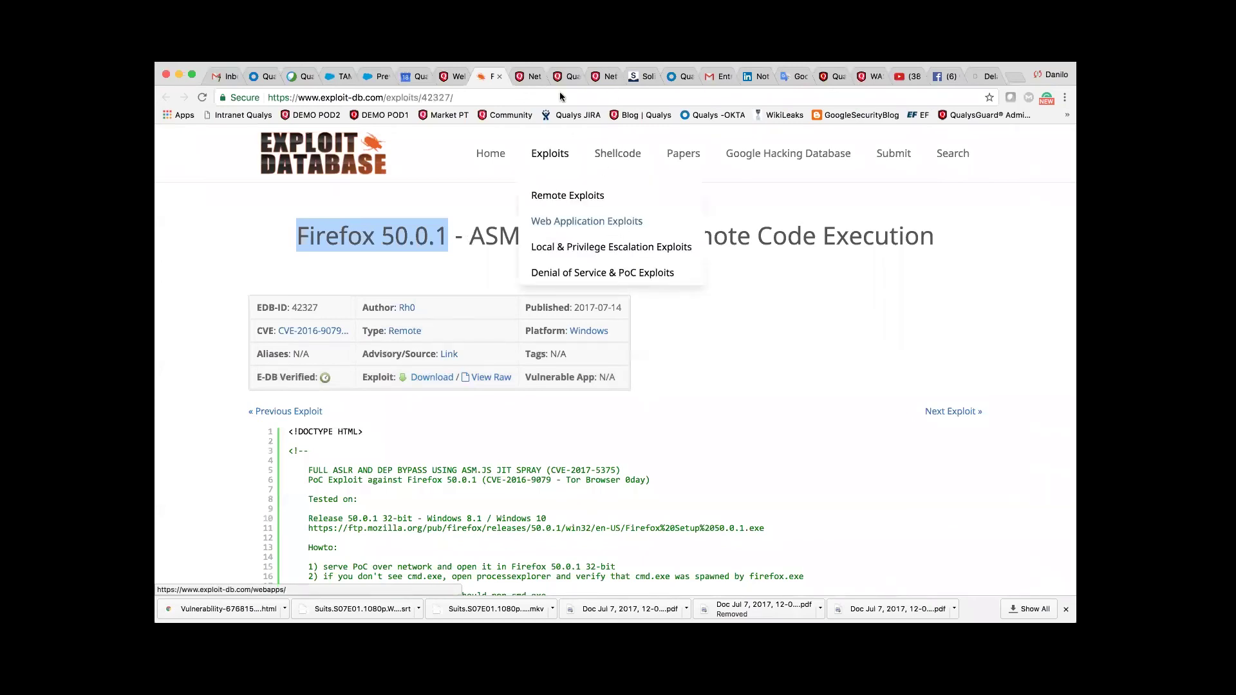
pyautogui.click(512, 232)
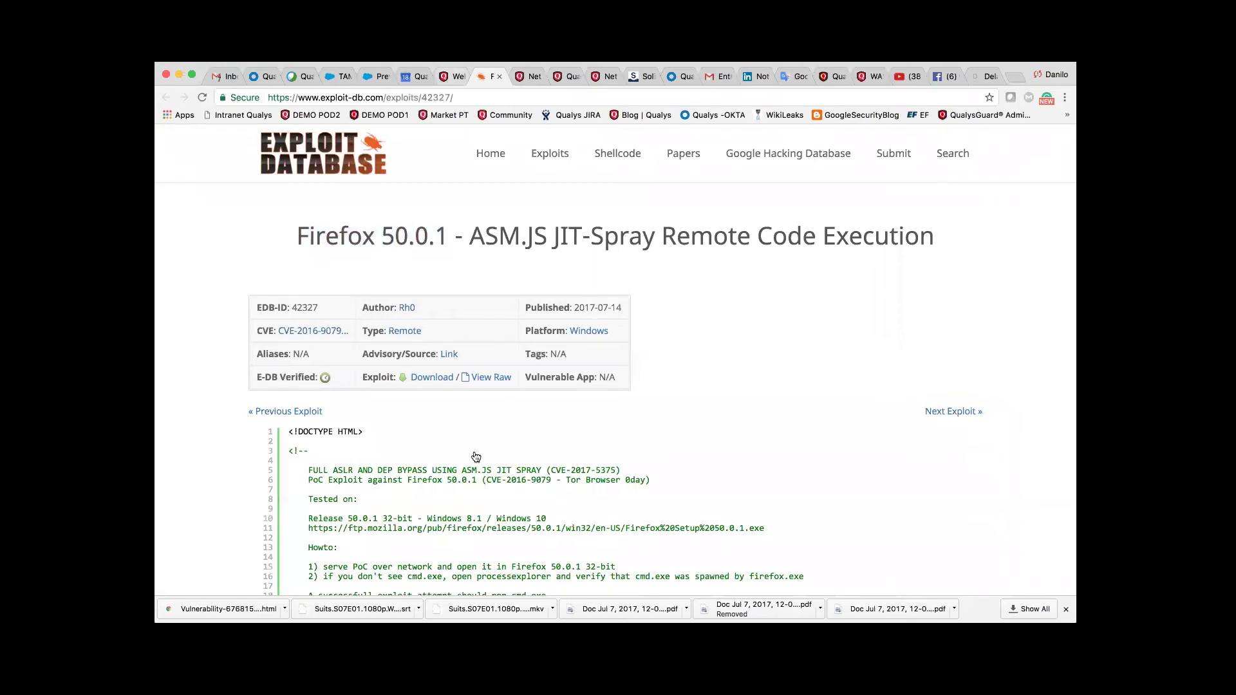
# Go back to ThreatPROTECT, show its dashboard and browse the list of available dashboards, then close the list.
pyautogui.hotkey('ctrl', 'shift', 'Tab')
pyautogui.click(251, 185)
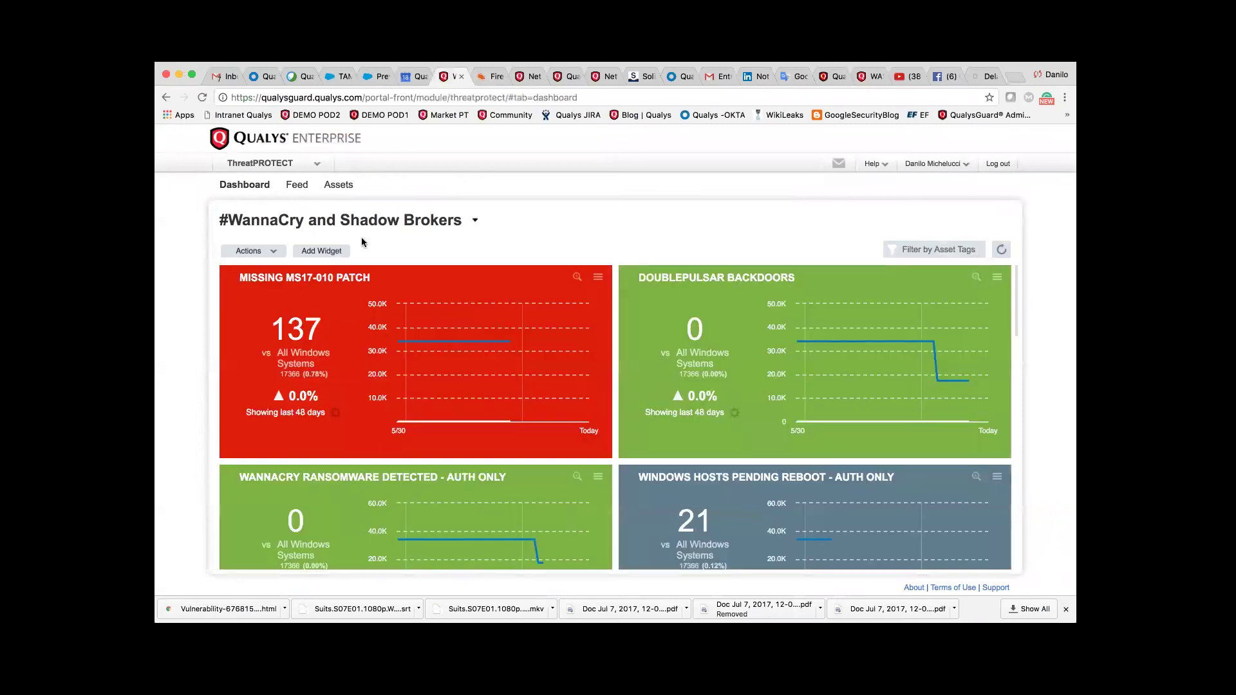
pyautogui.click(475, 220)
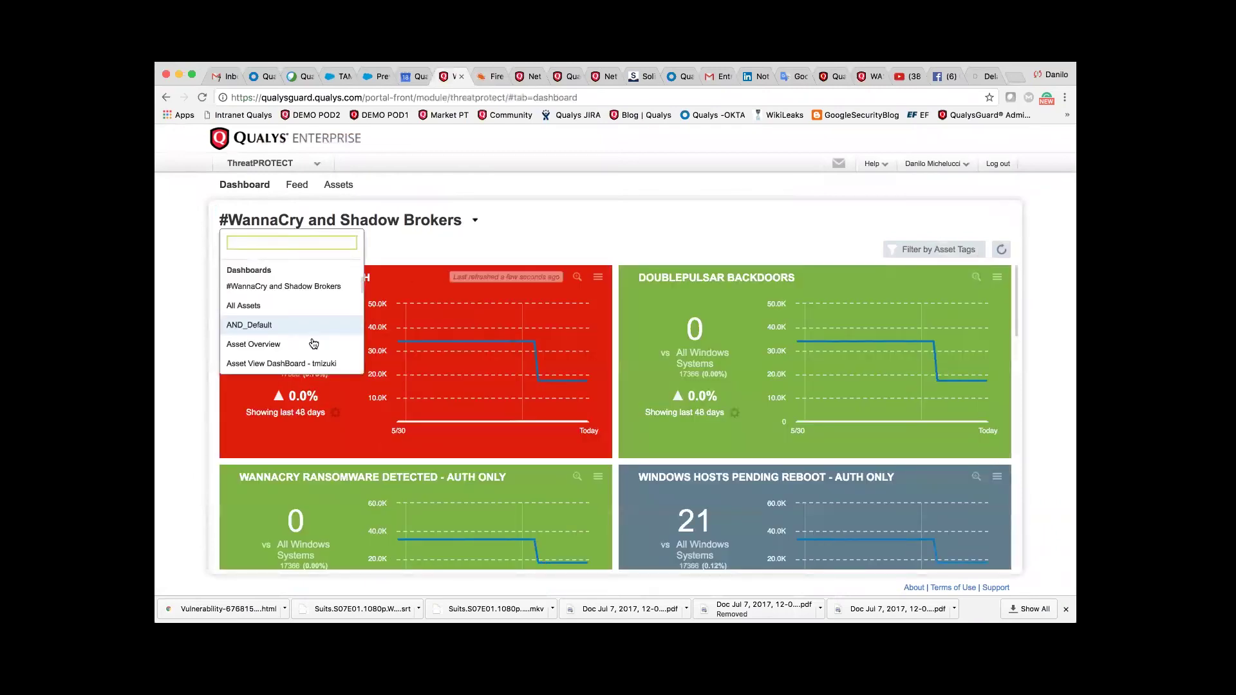
pyautogui.scroll(-3, 313, 344)
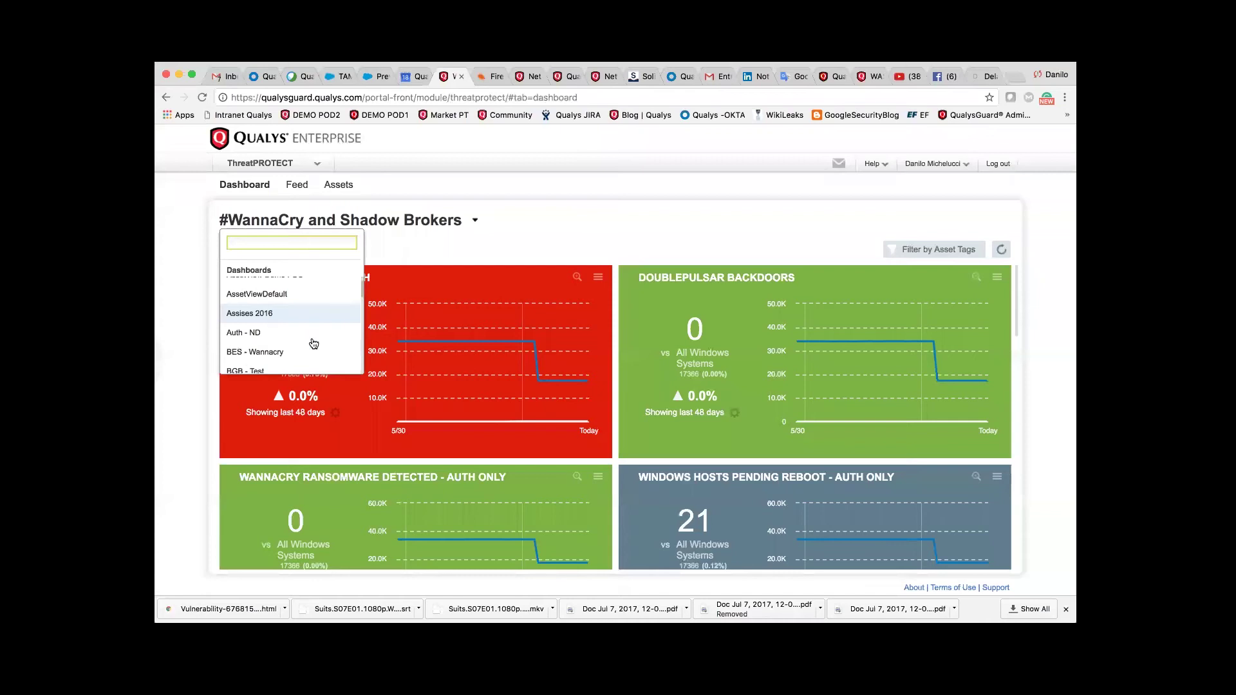
pyautogui.hscroll(-5, 313, 343)
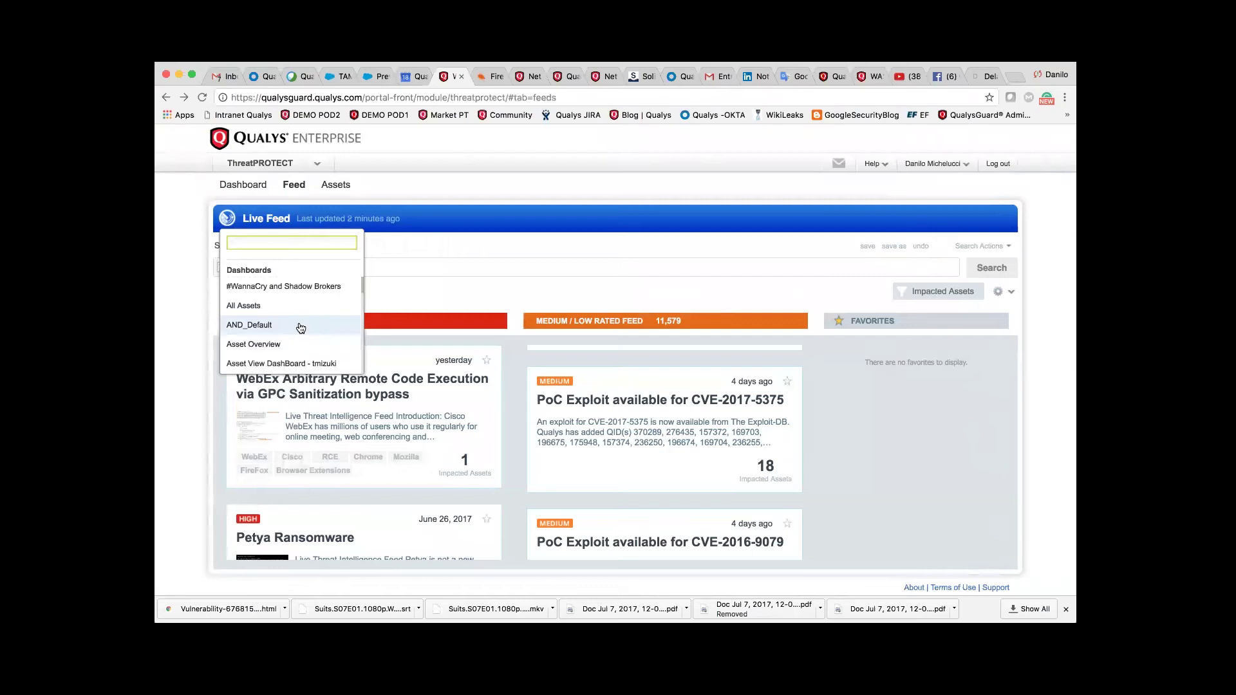
pyautogui.click(304, 287)
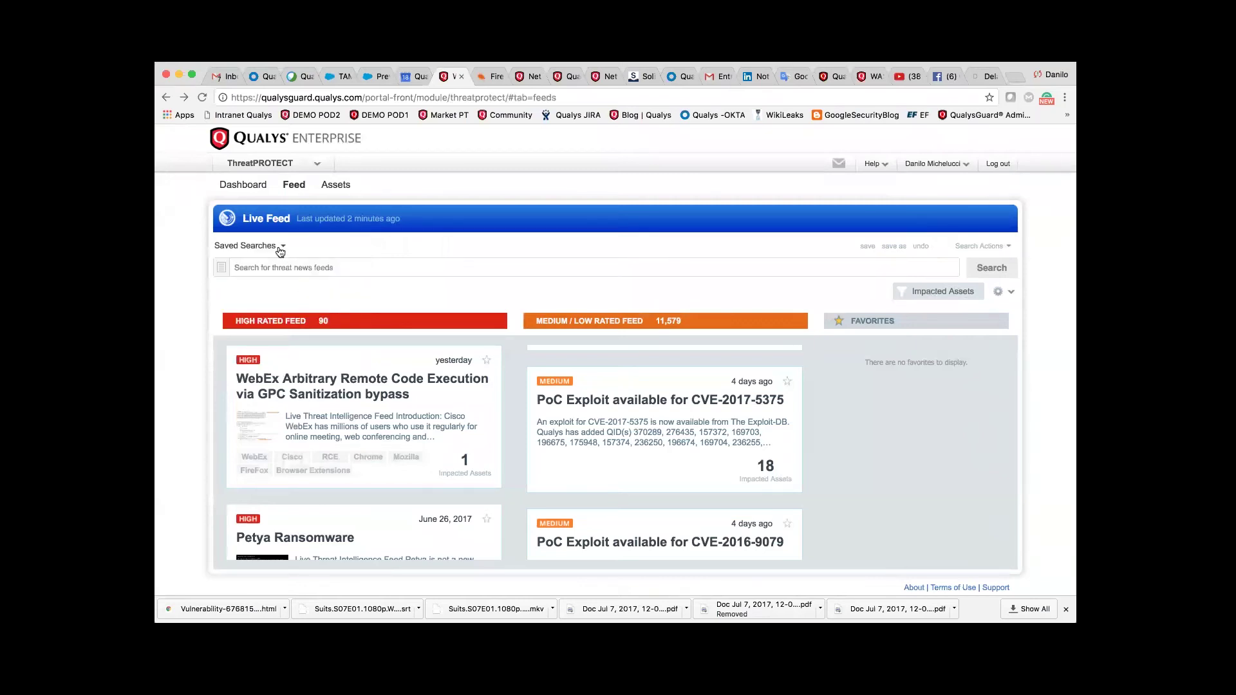
# Reopen the #WannaCry and Shadow Brokers dashboard and inspect the 5/30 data point in the Missing MS17-010 Patch trend.
pyautogui.click(246, 187)
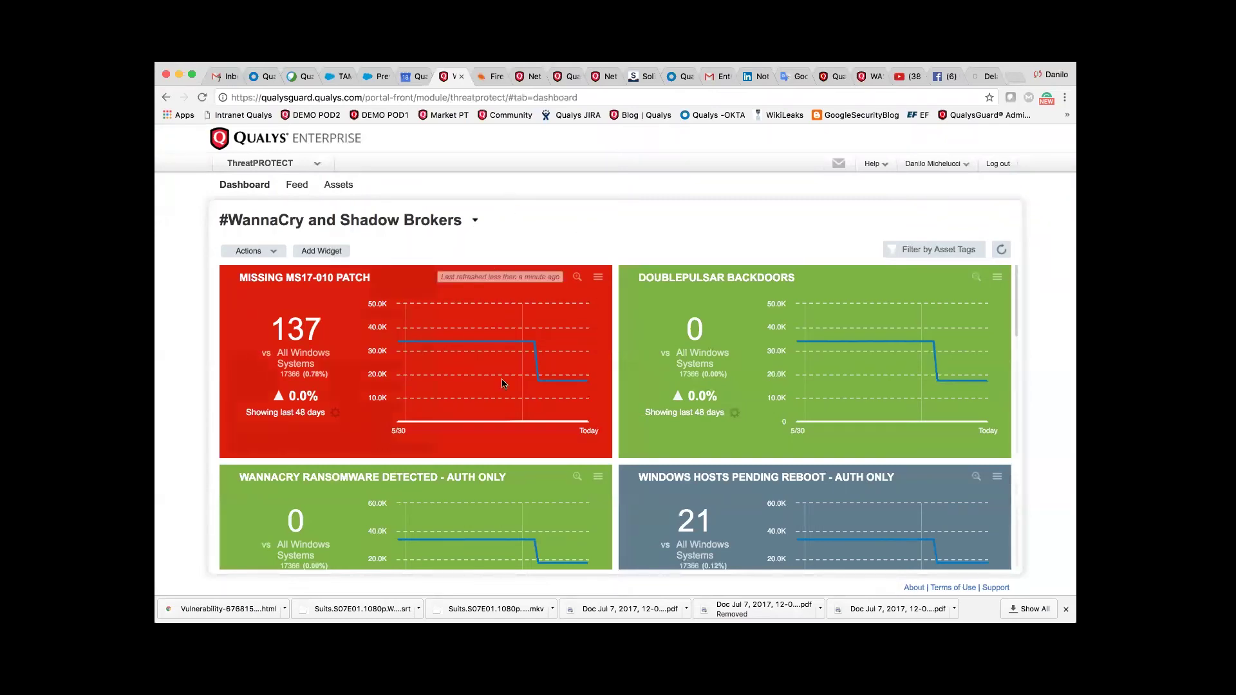
pyautogui.moveTo(507, 413)
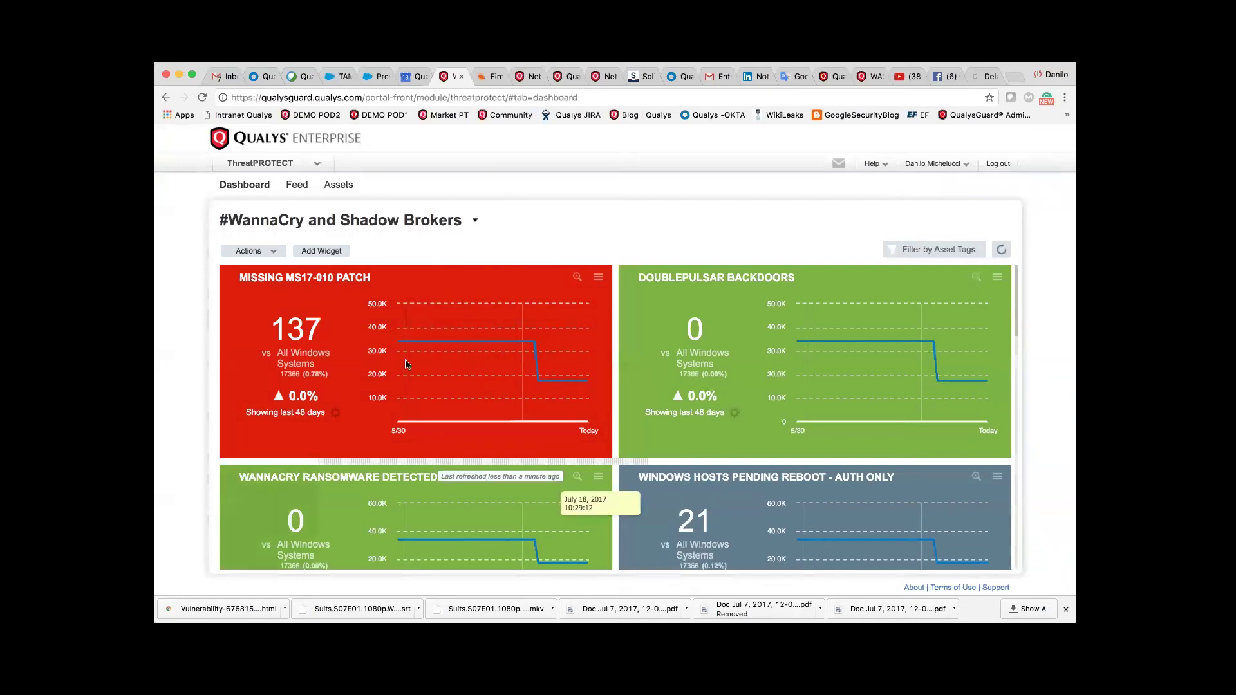
pyautogui.moveTo(400, 356)
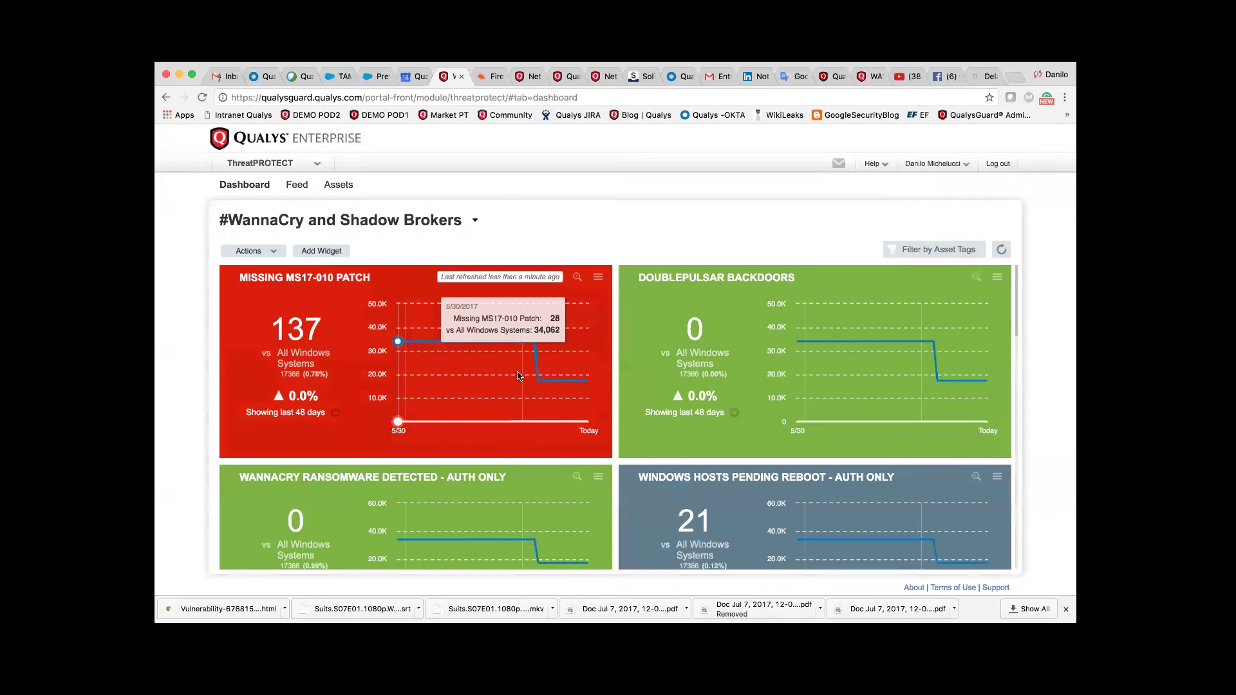